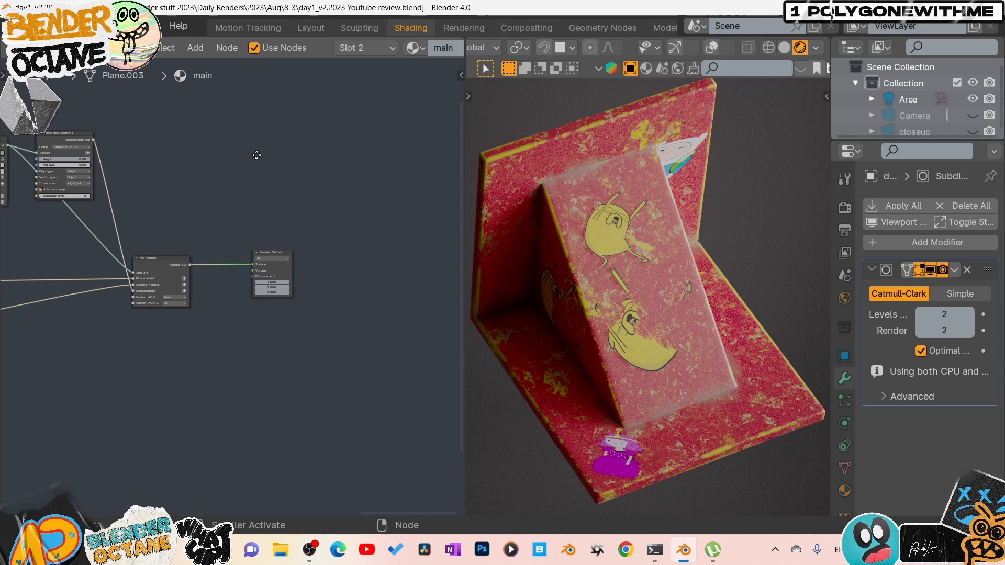
# Switch the 3D viewport to solid shading to reveal the separate sticker planes around the wedge model.
pyautogui.moveTo(257, 159); pyautogui.dragTo(322, 218, button='middle')
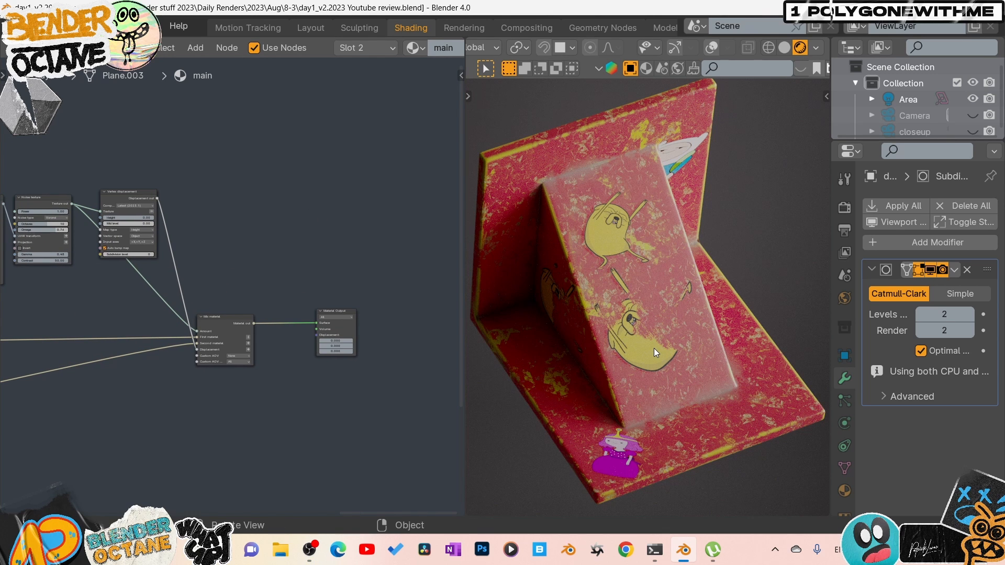
pyautogui.click(784, 54)
pyautogui.scroll(-12, 675, 308)
pyautogui.moveTo(667, 322)
pyautogui.mouseDown(button='middle')
pyautogui.moveTo(653, 280)
pyautogui.moveTo(679, 326)
pyautogui.moveTo(705, 263)
pyautogui.mouseUp(button='middle')
pyautogui.scroll(5, 677, 322)
pyautogui.scroll(3, 676, 320)
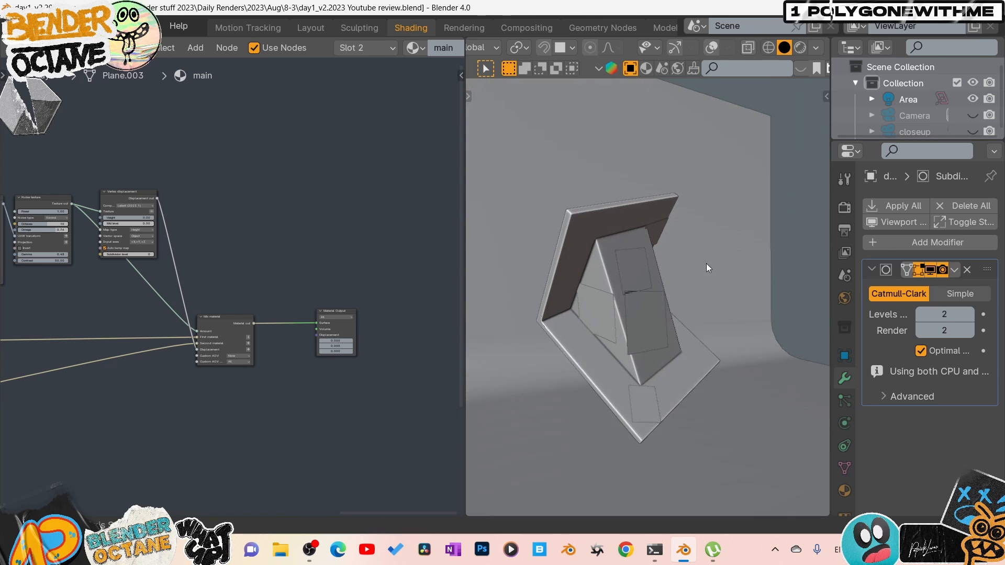
# Select the lower of the two sticker planes on the wedge's sloped front face.
pyautogui.click(657, 336)
pyautogui.moveTo(658, 339); pyautogui.dragTo(611, 350, button='middle')
pyautogui.click(624, 268)
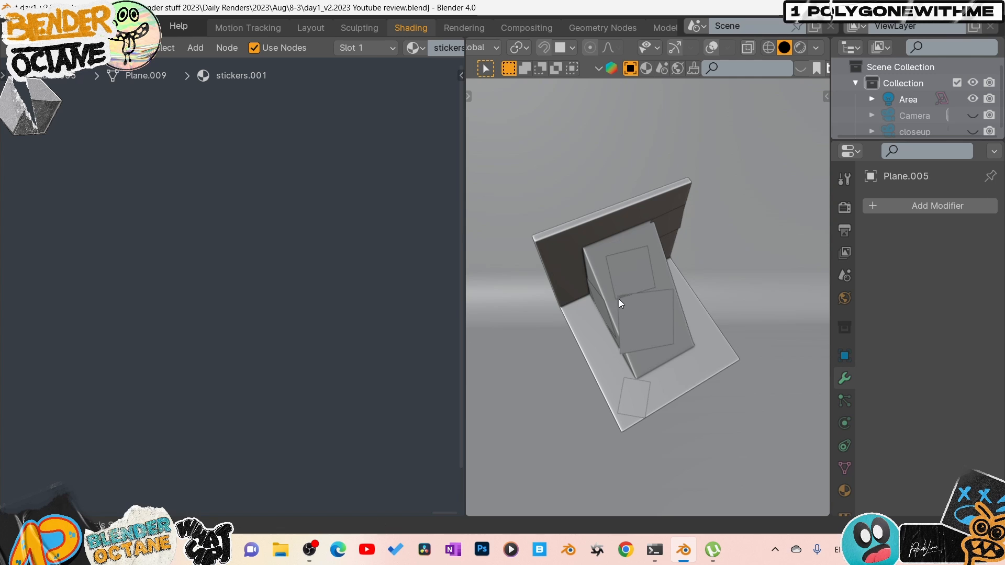
pyautogui.moveTo(619, 300); pyautogui.dragTo(650, 290, button='middle')
pyautogui.scroll(4, 673, 360)
pyautogui.moveTo(673, 360); pyautogui.dragTo(626, 408, button='middle')
pyautogui.click(626, 408)
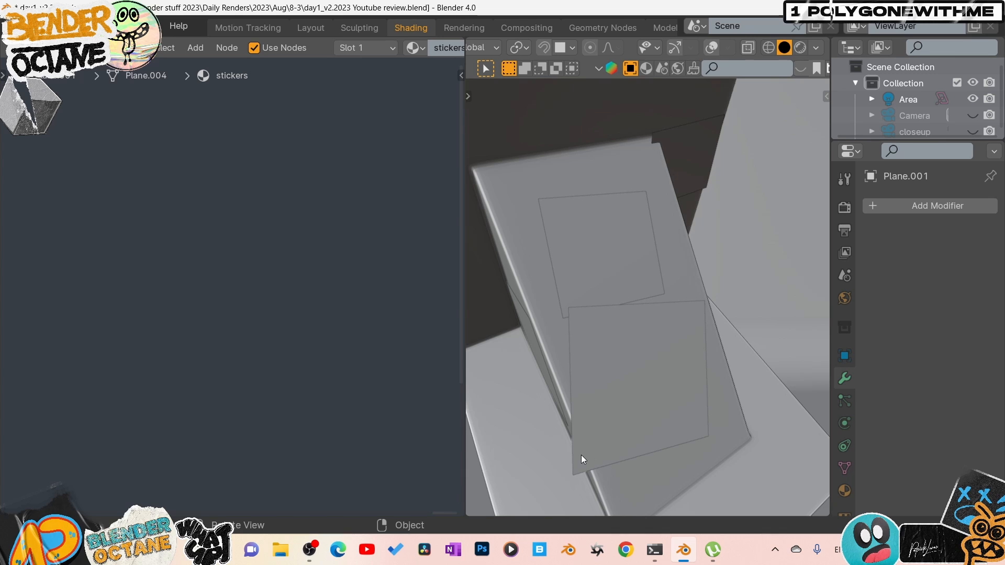
# Examine the stickers material's node tree, focusing on the RGB image nodes that feed the Universal material.
pyautogui.scroll(-5, 403, 50)
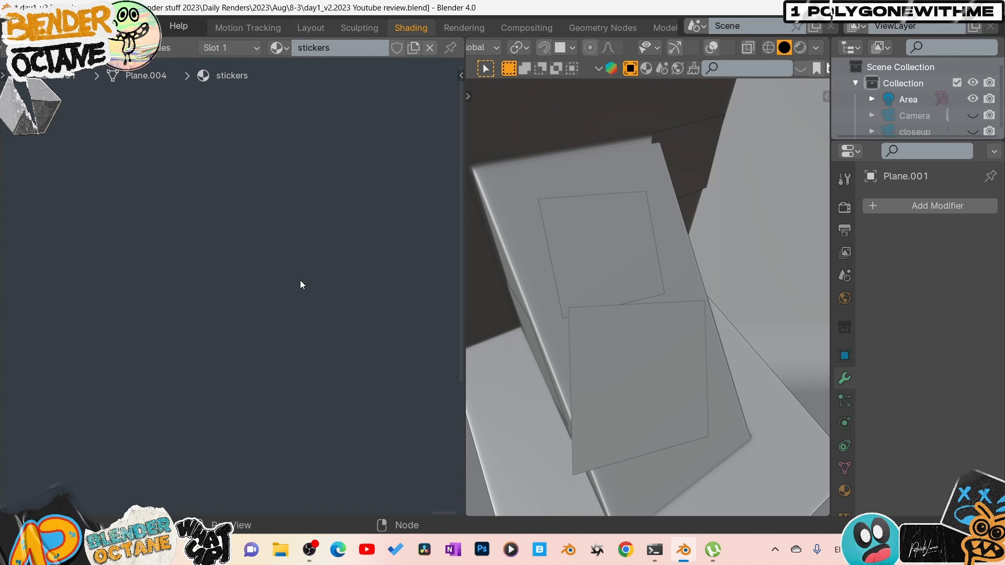
pyautogui.press('Home')
pyautogui.scroll(8, 238, 320)
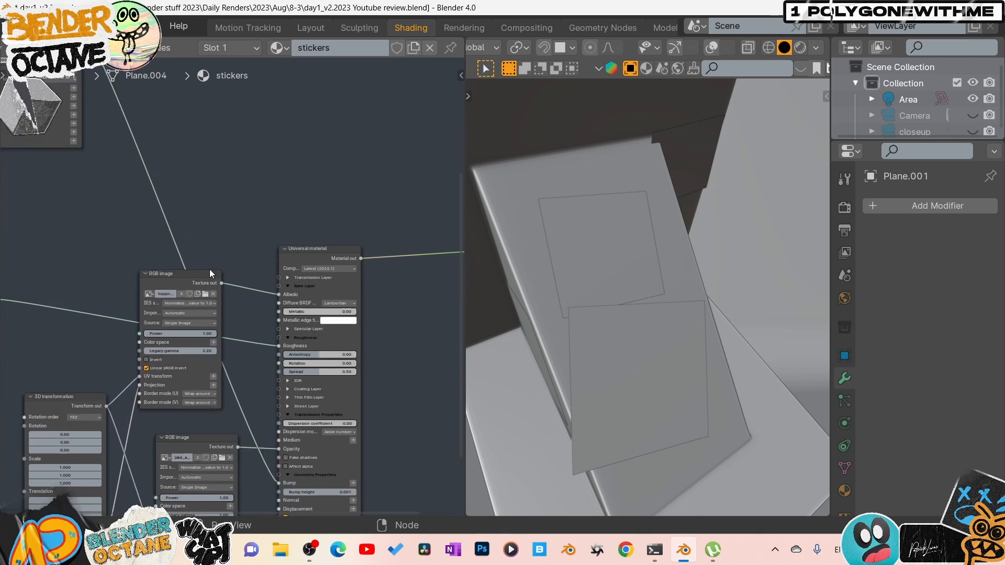
pyautogui.scroll(2, 209, 270)
pyautogui.moveTo(218, 251); pyautogui.dragTo(228, 149, button='middle')
pyautogui.scroll(4, 232, 211)
pyautogui.moveTo(232, 213); pyautogui.dragTo(215, 275, button='middle')
pyautogui.scroll(-3, 238, 168)
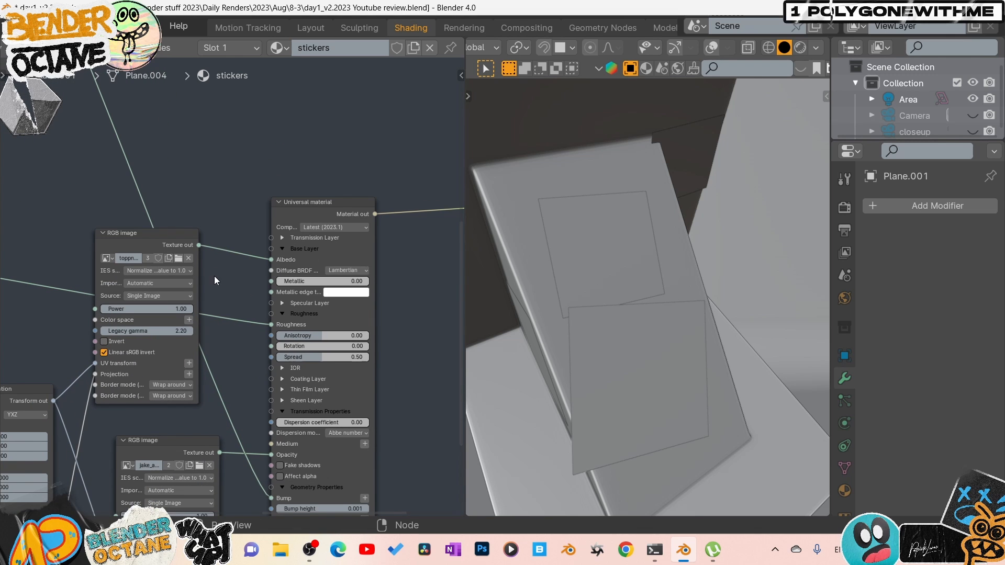
# Isolate the selected sticker plane and display it with rendered viewport shading.
pyautogui.click(340, 205)
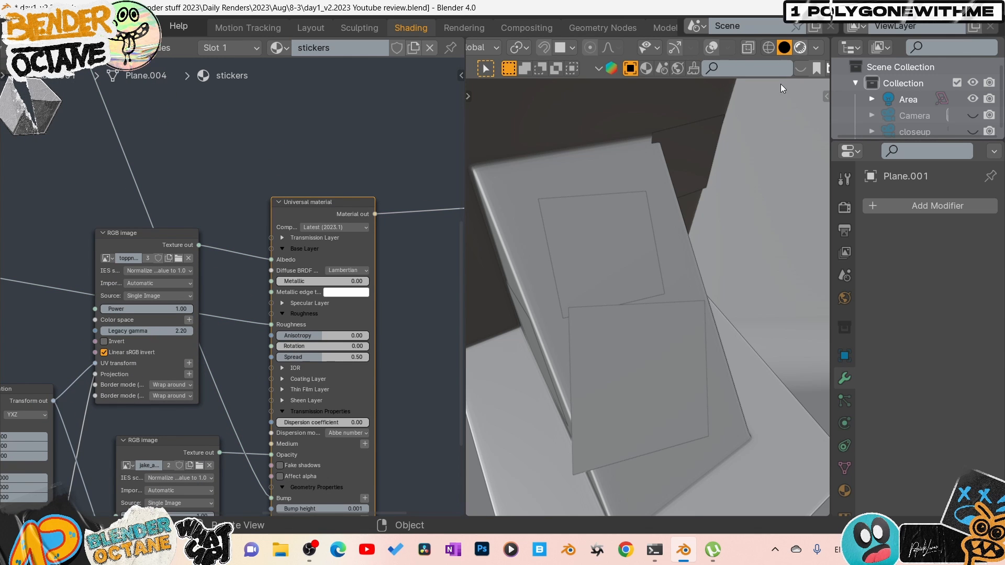
pyautogui.click(800, 47)
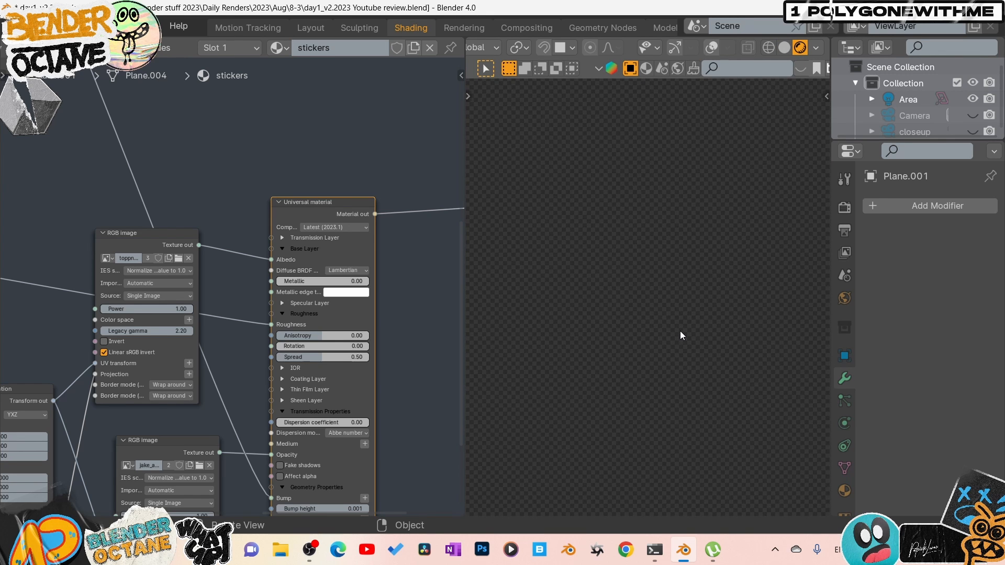
pyautogui.moveTo(400, 318); pyautogui.dragTo(424, 217, button='middle')
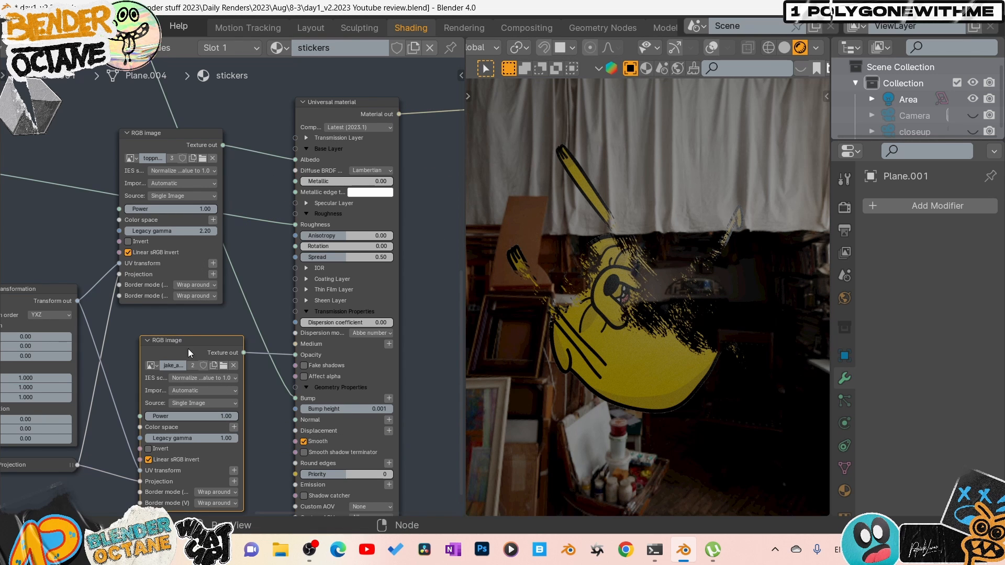
pyautogui.moveTo(190, 347); pyautogui.dragTo(181, 305, button='middle')
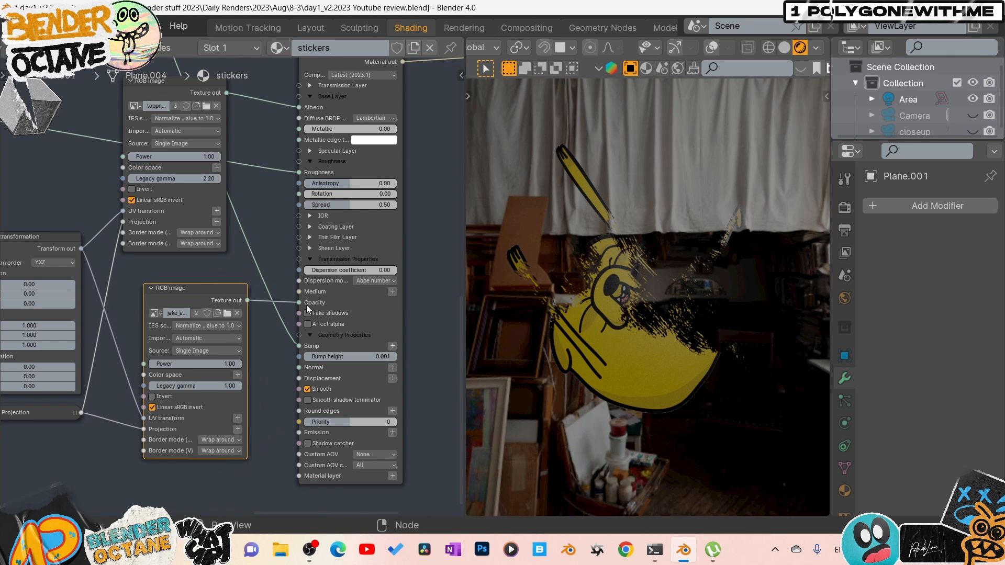
# Preview the jake opacity mask and the toppng color image on the plane, then restore the Universal material output.
pyautogui.keyDown('ctrl'); pyautogui.keyDown('shift'); pyautogui.click(210, 294); pyautogui.keyUp('shift'); pyautogui.keyUp('ctrl')
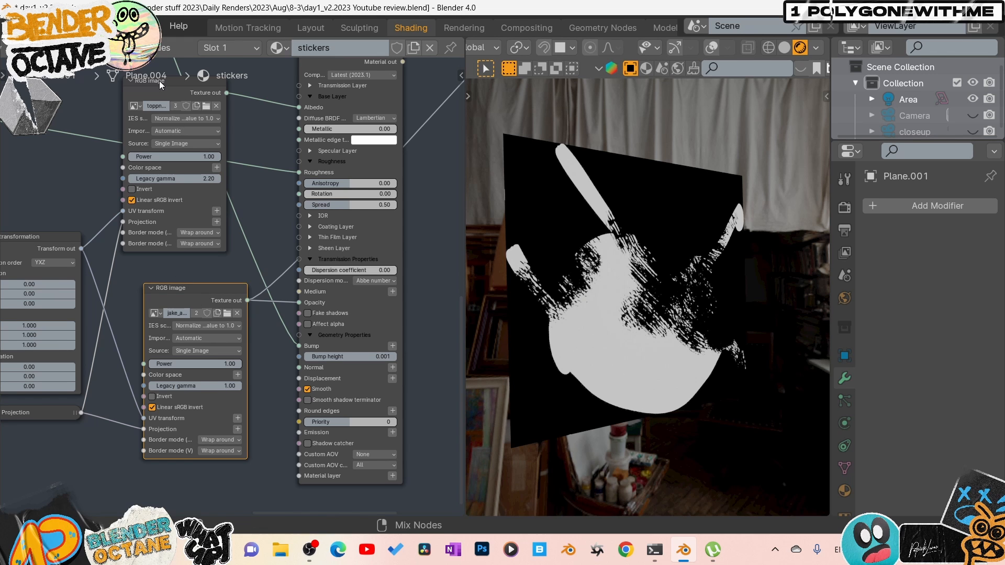
pyautogui.click(164, 94)
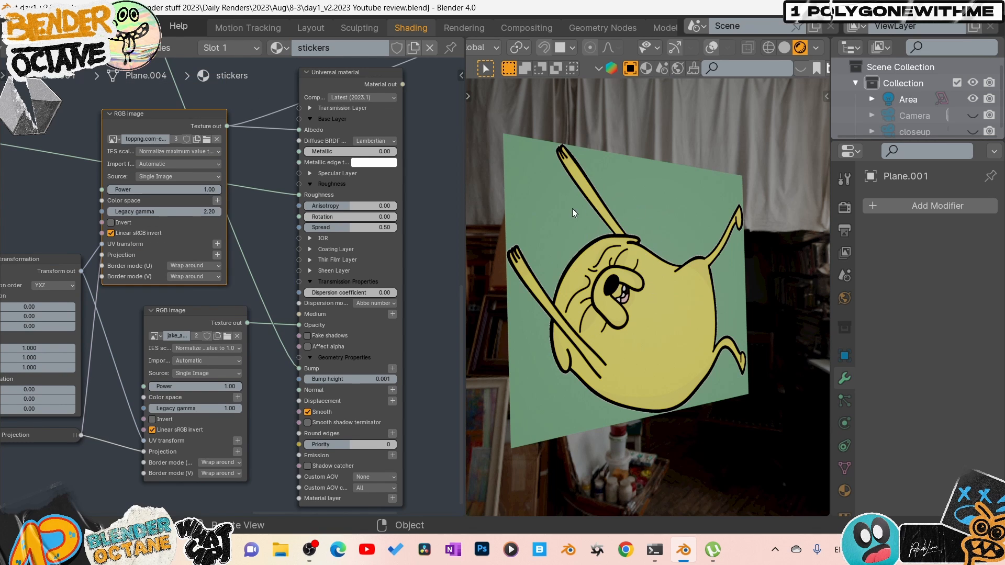
pyautogui.click(190, 316)
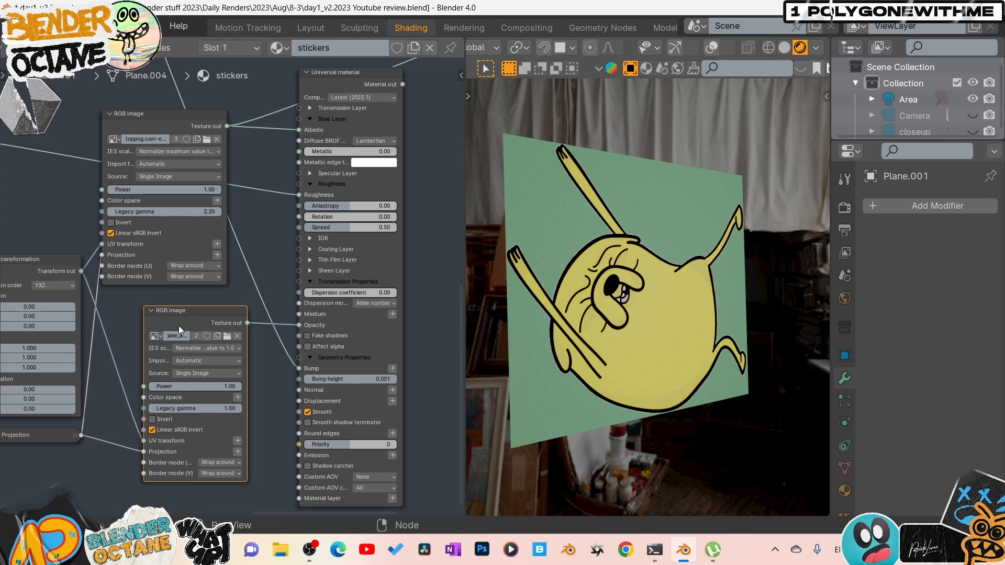
pyautogui.keyDown('ctrl'); pyautogui.keyDown('shift'); pyautogui.click(196, 320); pyautogui.keyUp('shift'); pyautogui.keyUp('ctrl')
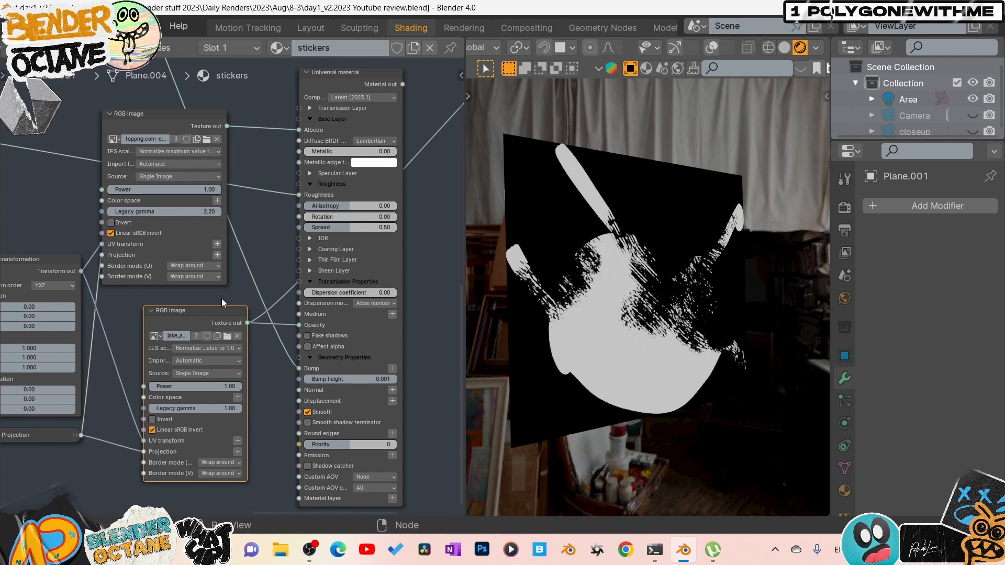
pyautogui.moveTo(221, 298); pyautogui.dragTo(198, 318, button='middle')
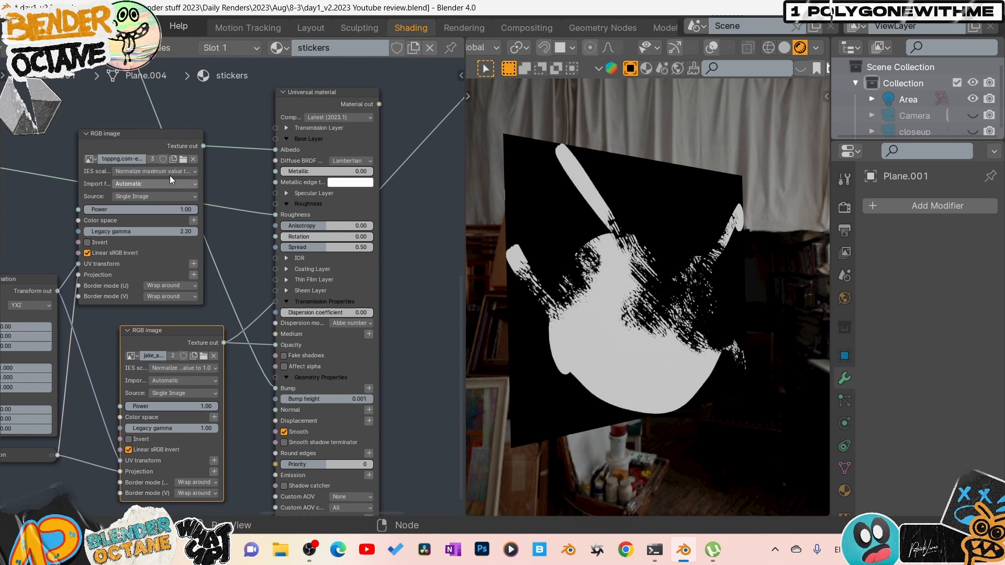
pyautogui.keyDown('ctrl'); pyautogui.keyDown('shift'); pyautogui.click(317, 105); pyautogui.keyUp('shift'); pyautogui.keyUp('ctrl')
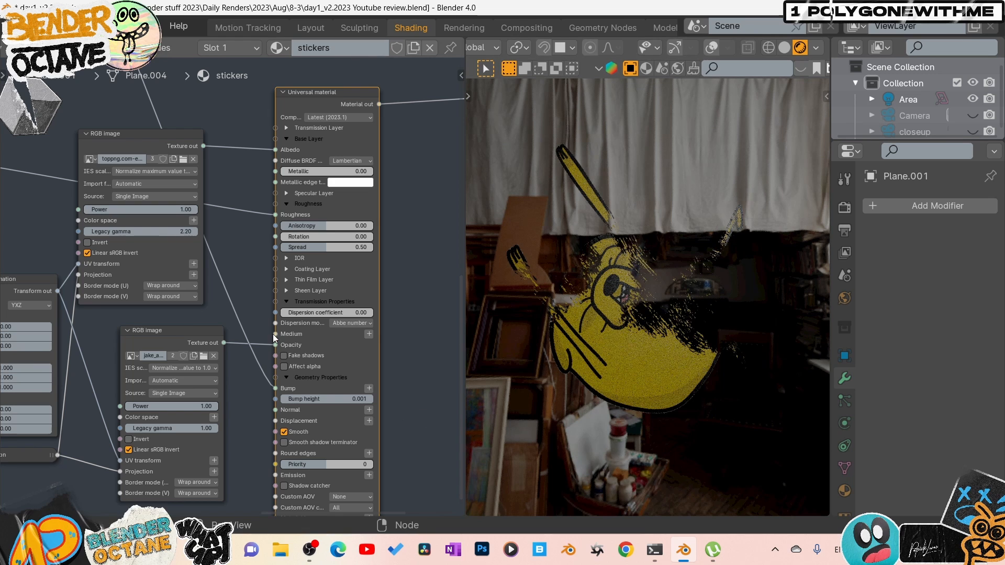
# Disconnect the jake mask image from the Universal material's Opacity input, then reconnect it to compare the sticker with and without the mask.
pyautogui.moveTo(274, 343); pyautogui.dragTo(275, 388)
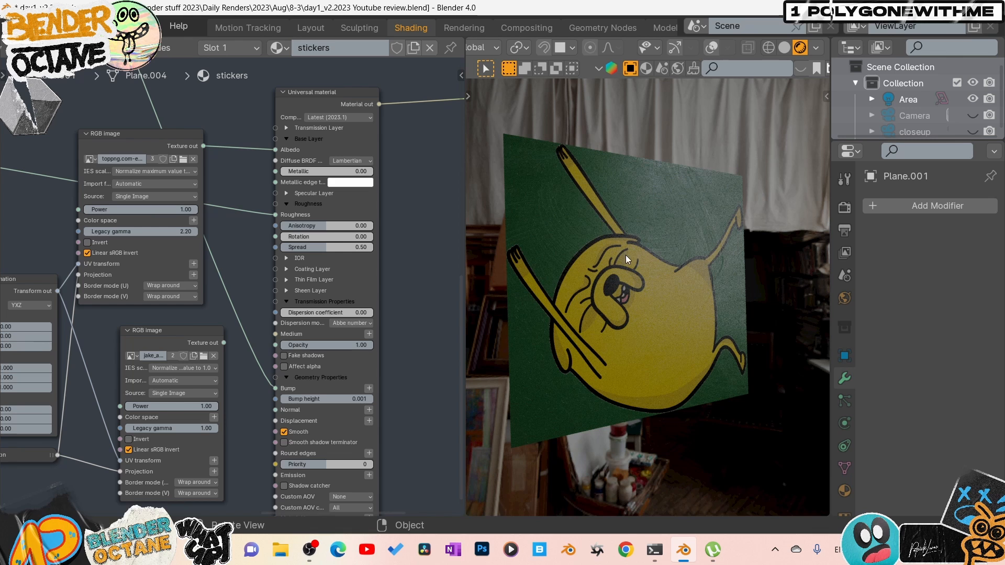
pyautogui.click(177, 339)
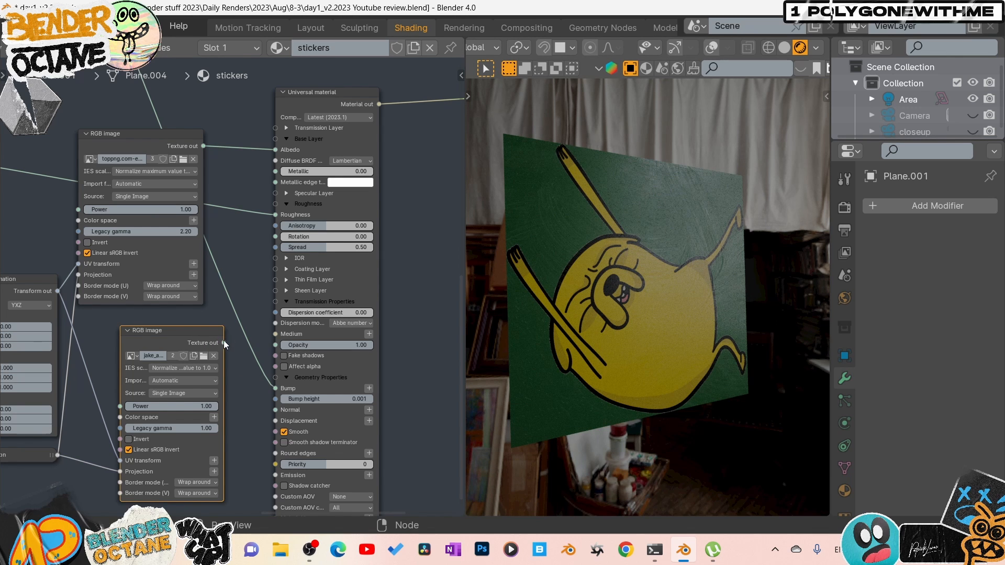
pyautogui.moveTo(224, 342)
pyautogui.mouseDown()
pyautogui.moveTo(240, 372)
pyautogui.moveTo(276, 389)
pyautogui.moveTo(285, 348)
pyautogui.mouseUp()
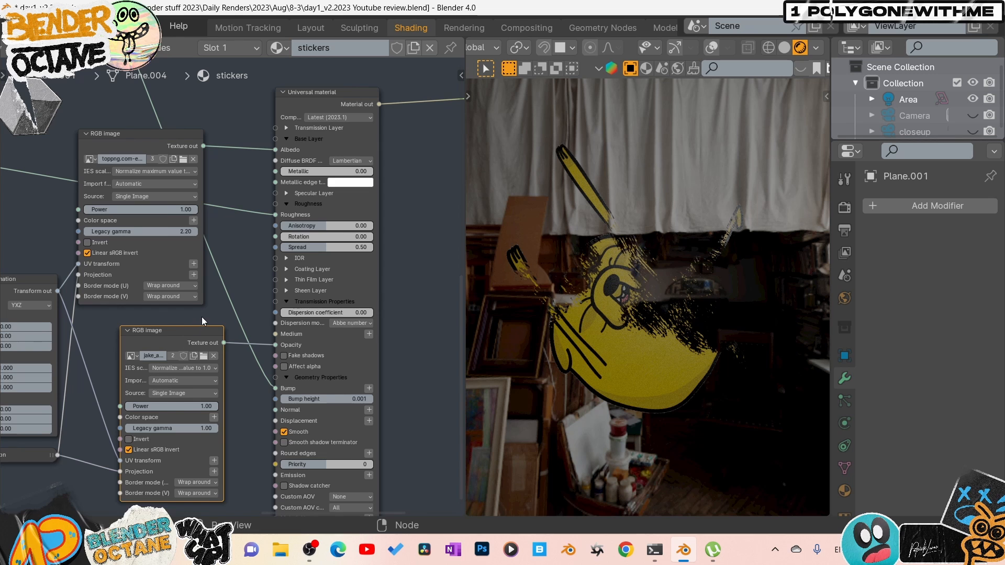
# Preview the smudge roughness image, restore the Universal material output, and inspect the sticker's surface from several angles.
pyautogui.moveTo(203, 316); pyautogui.dragTo(247, 325, button='middle')
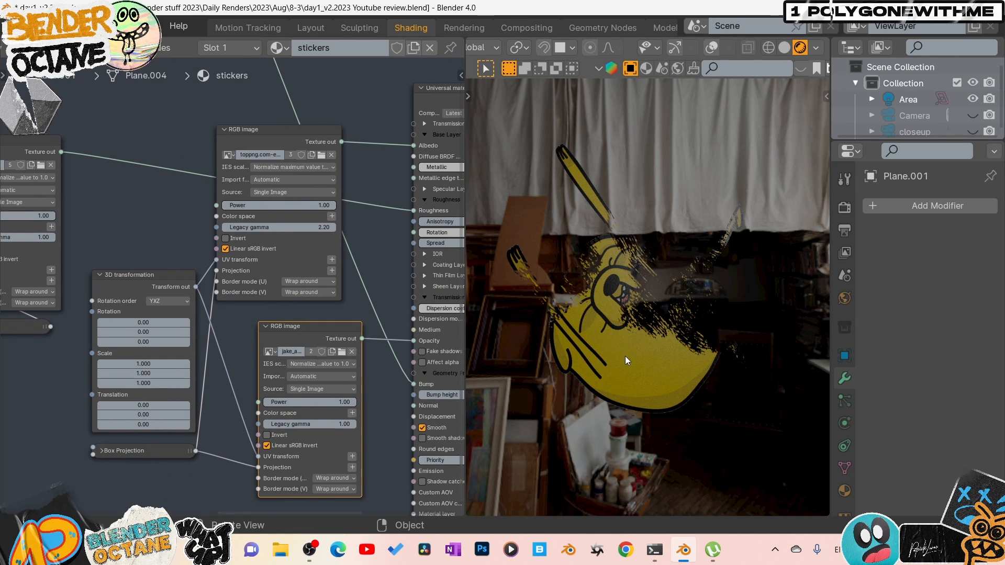
pyautogui.moveTo(148, 227); pyautogui.dragTo(286, 241, button='middle')
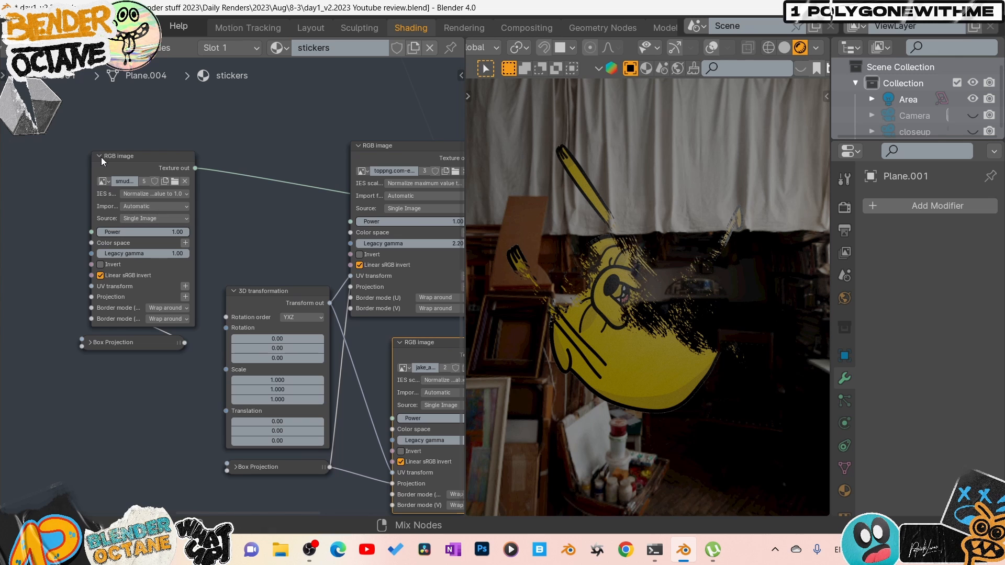
pyautogui.keyDown('ctrl'); pyautogui.keyDown('shift'); pyautogui.click(127, 161); pyautogui.keyUp('shift'); pyautogui.keyUp('ctrl')
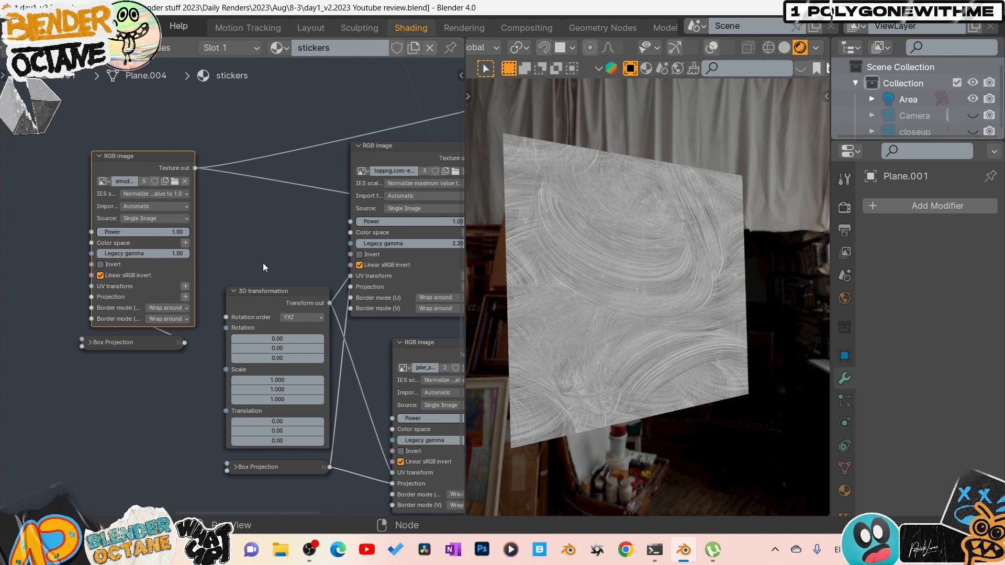
pyautogui.moveTo(263, 268); pyautogui.dragTo(135, 272, button='middle')
pyautogui.moveTo(450, 150); pyautogui.dragTo(300, 169, button='middle')
pyautogui.keyDown('ctrl'); pyautogui.keyDown('shift'); pyautogui.click(337, 168); pyautogui.keyUp('shift'); pyautogui.keyUp('ctrl')
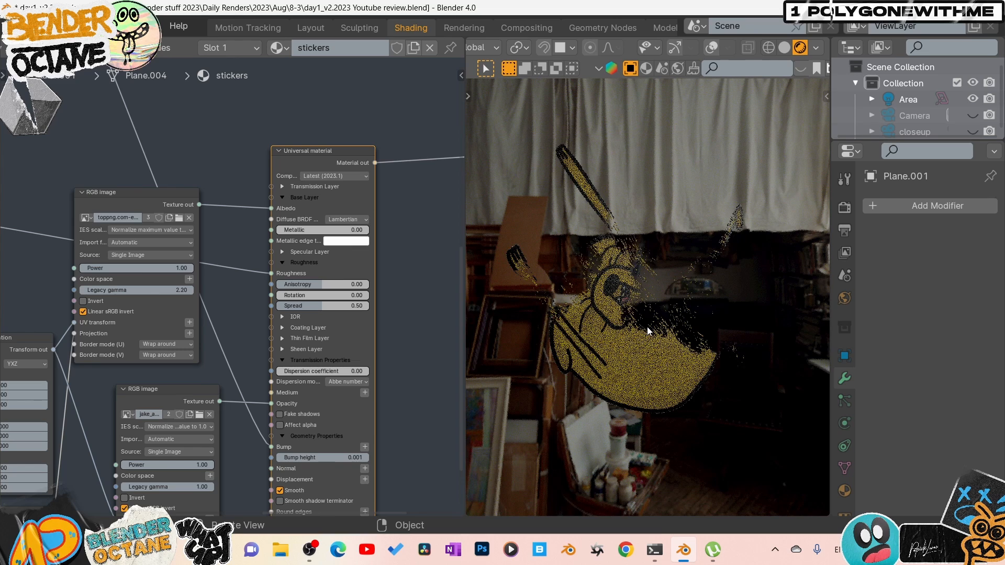
pyautogui.moveTo(648, 331)
pyautogui.mouseDown(button='middle')
pyautogui.moveTo(682, 322)
pyautogui.moveTo(698, 392)
pyautogui.mouseUp(button='middle')
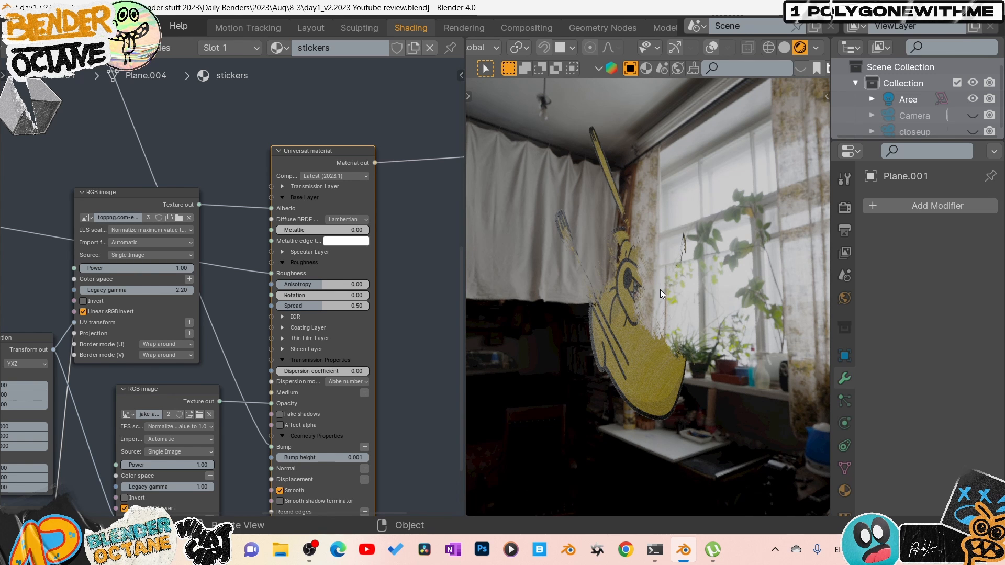
pyautogui.moveTo(647, 309); pyautogui.dragTo(644, 328, button='middle')
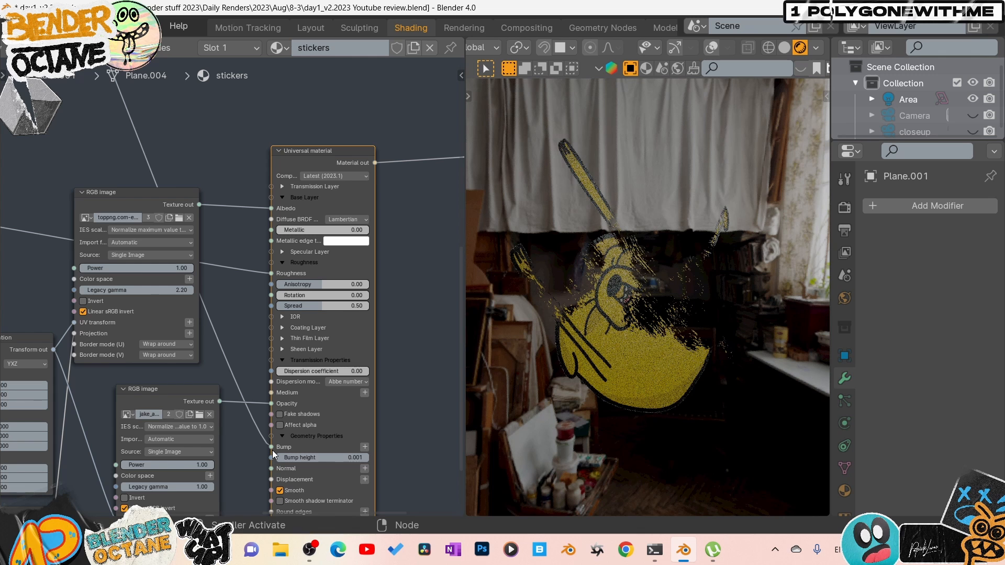
pyautogui.moveTo(649, 348); pyautogui.dragTo(629, 396, button='middle')
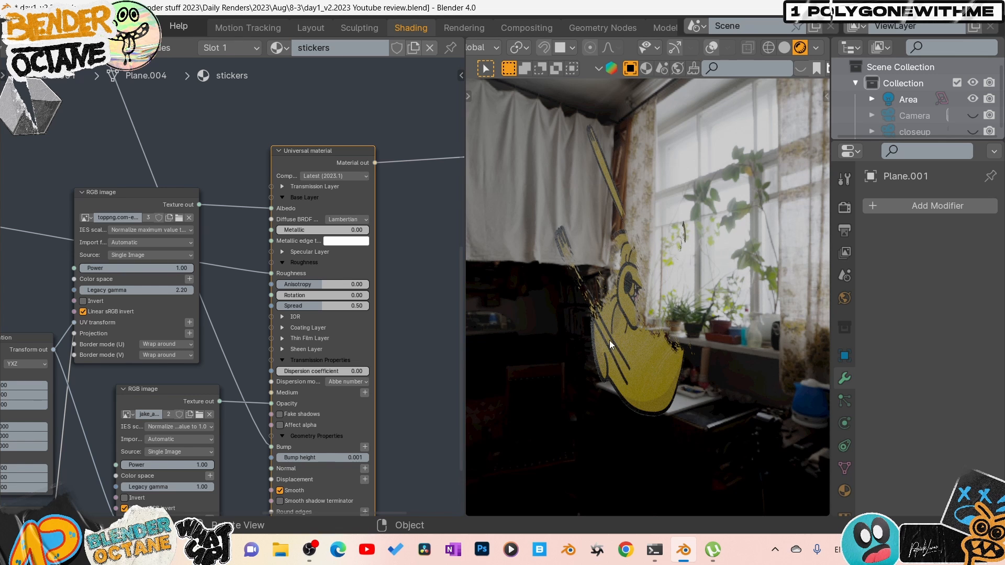
# Preview the Hagelslag texture that feeds the bump's Gradient map and inspect its sprinkle pattern up close on the plane.
pyautogui.moveTo(228, 172); pyautogui.dragTo(386, 457, button='middle')
pyautogui.moveTo(274, 246); pyautogui.dragTo(434, 328, button='middle')
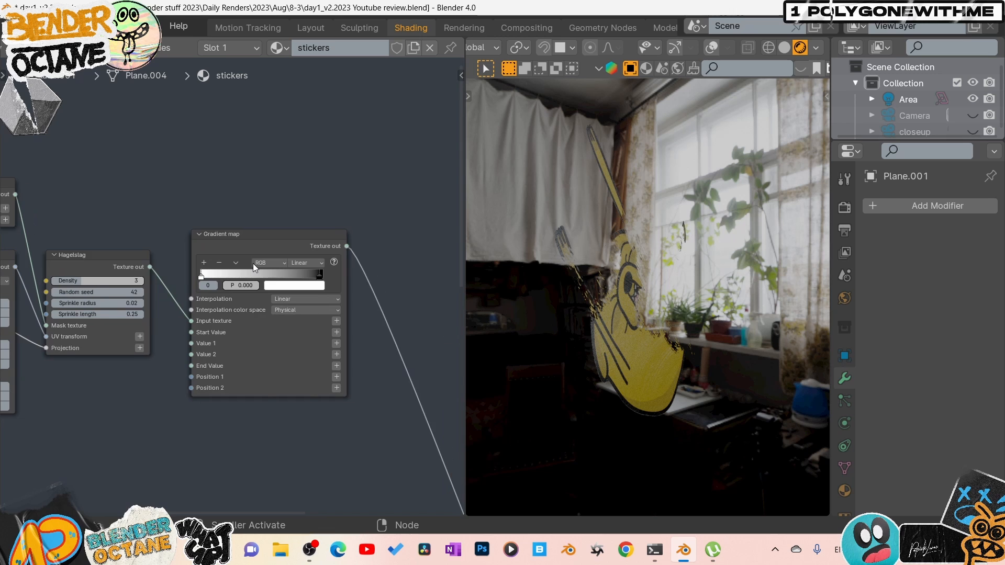
pyautogui.moveTo(252, 263); pyautogui.dragTo(375, 245, button='middle')
pyautogui.click(231, 238)
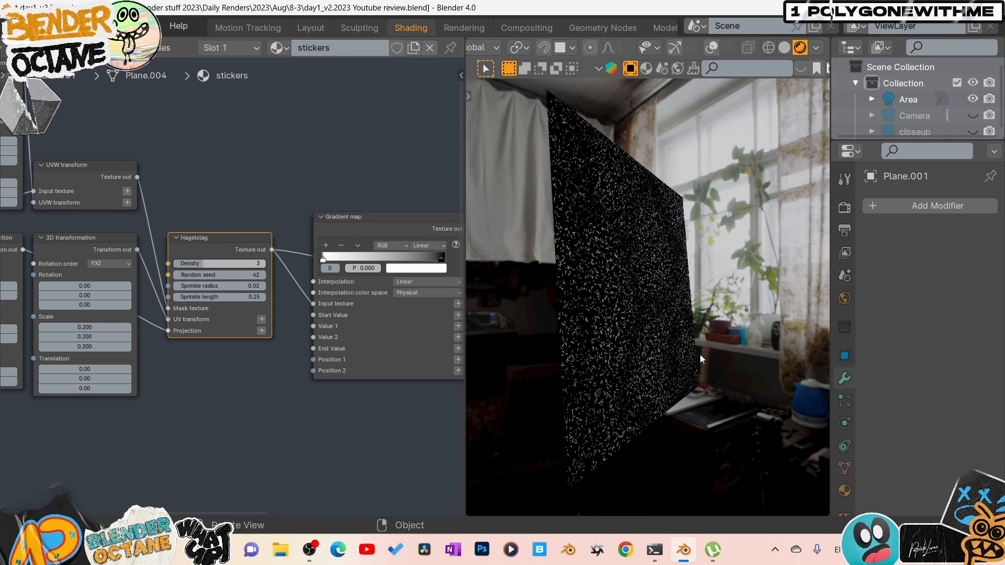
pyautogui.moveTo(698, 354); pyautogui.dragTo(658, 358, button='middle')
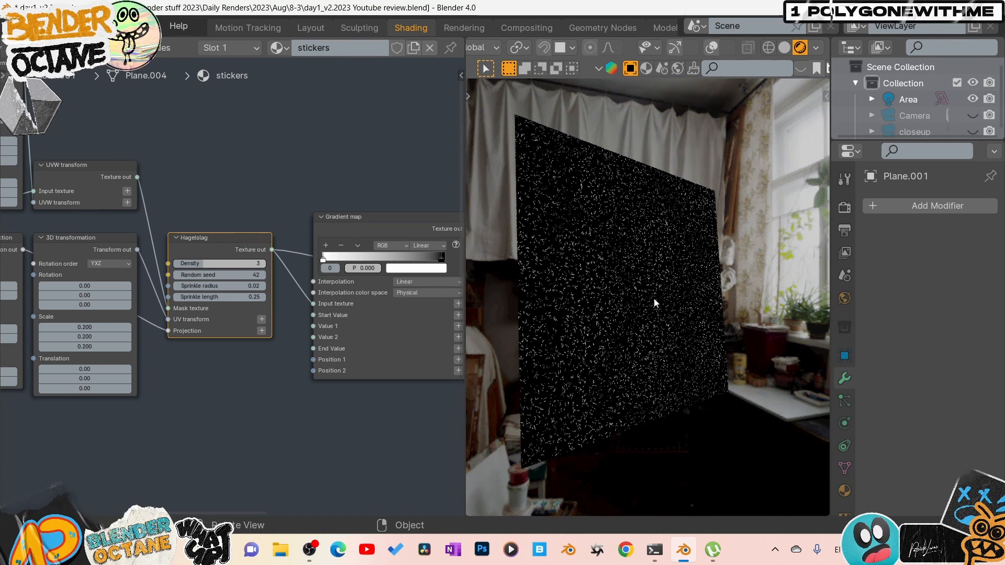
pyautogui.scroll(6, 655, 302)
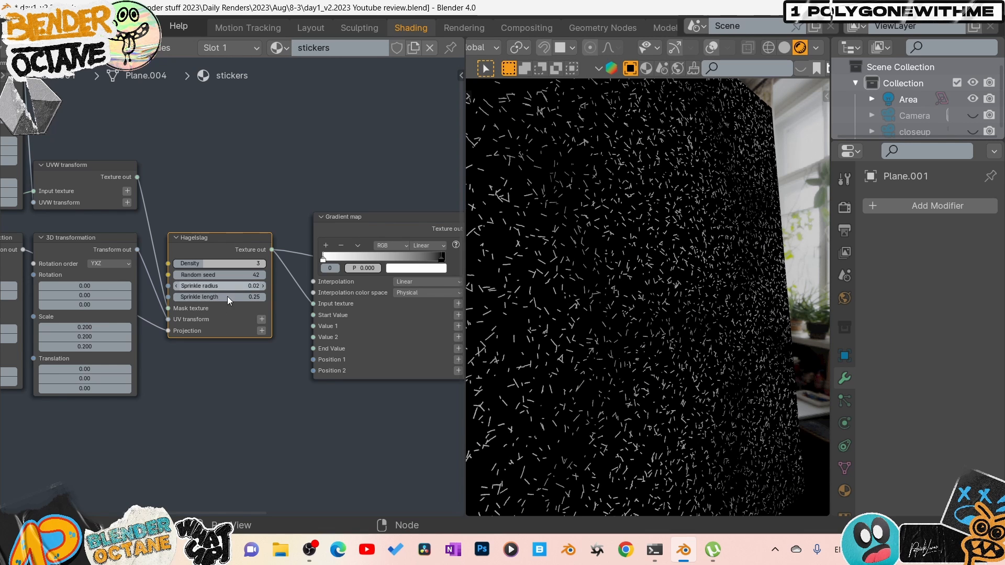
# Shift the Distorted mesh UV Projection node slightly and line up the 3D transformation node beside it, before the Hagelslag node.
pyautogui.moveTo(228, 218); pyautogui.dragTo(393, 242, button='middle')
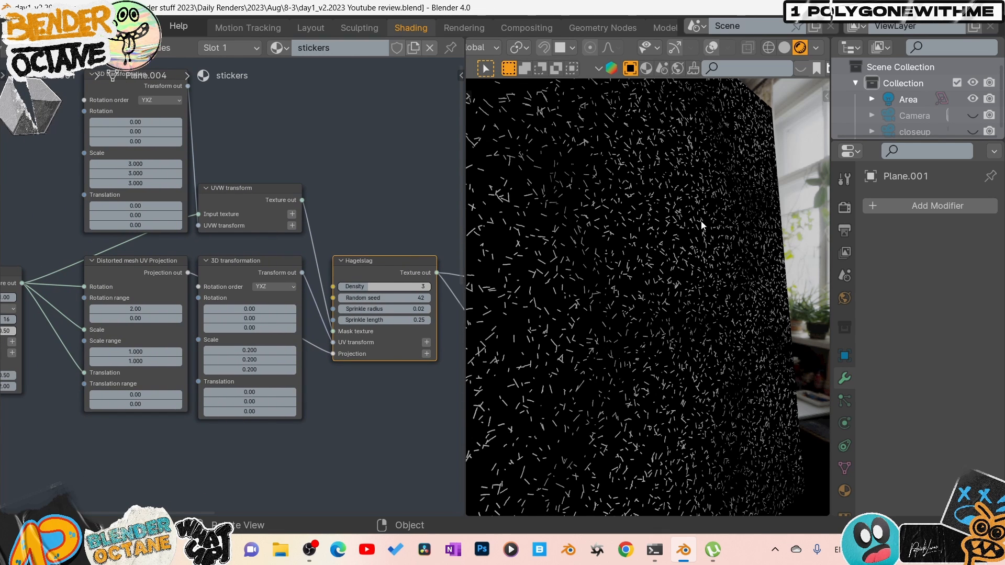
pyautogui.moveTo(268, 271); pyautogui.dragTo(268, 413)
pyautogui.click(119, 271)
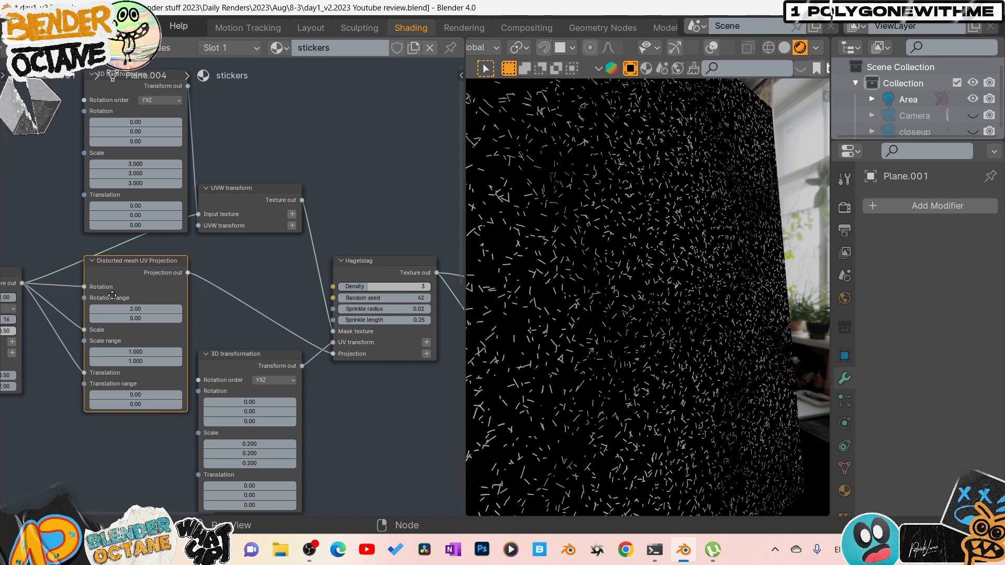
pyautogui.moveTo(112, 295)
pyautogui.mouseDown()
pyautogui.moveTo(110, 311)
pyautogui.moveTo(111, 291)
pyautogui.mouseUp()
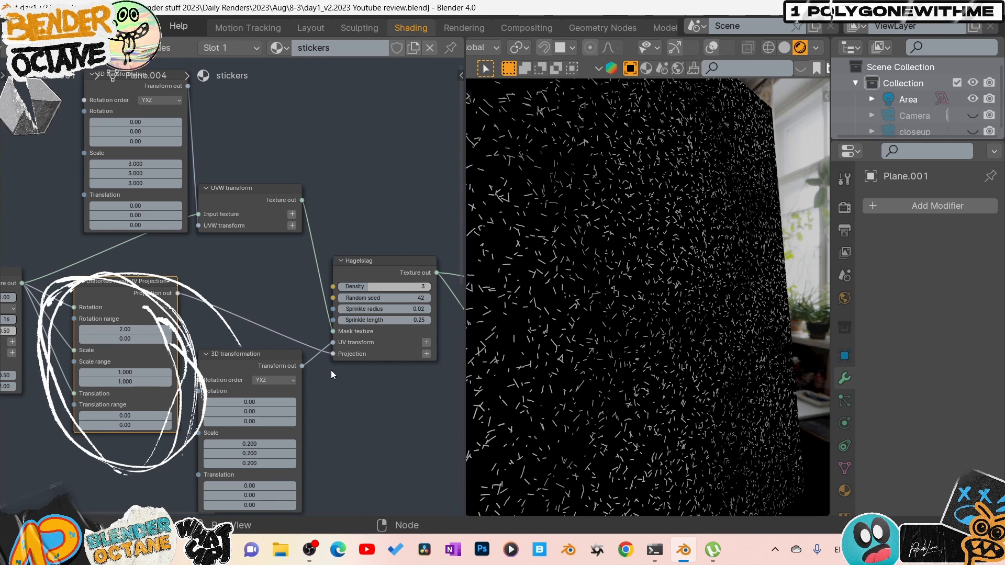
pyautogui.moveTo(279, 362); pyautogui.dragTo(279, 290)
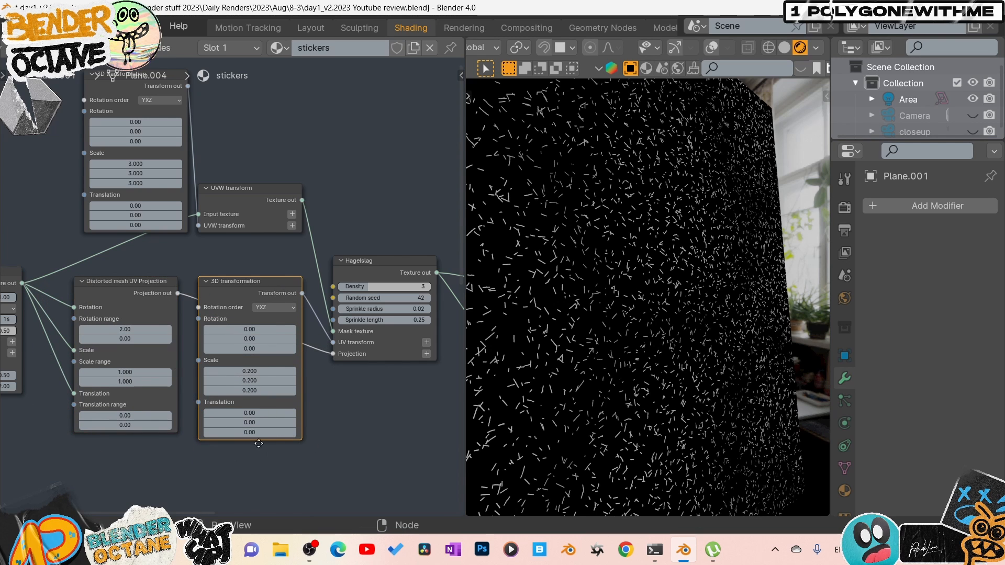
# Preview the Chips Noise texture on the plane and select the Distorted mesh UV Projection node it drives.
pyautogui.moveTo(259, 444); pyautogui.dragTo(369, 415, button='middle')
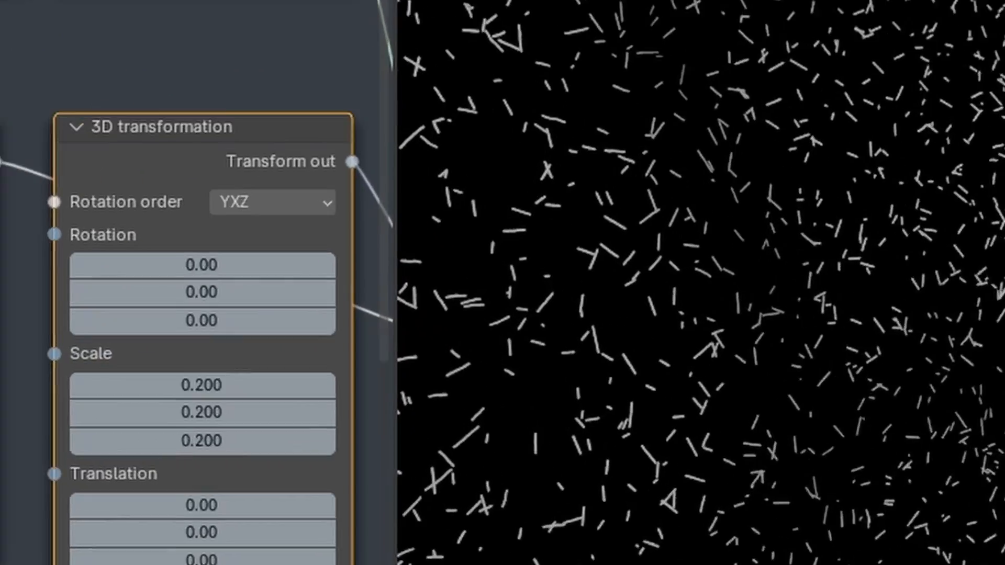
pyautogui.moveTo(118, 370); pyautogui.dragTo(186, 366, button='middle')
pyautogui.moveTo(168, 226); pyautogui.dragTo(174, 247)
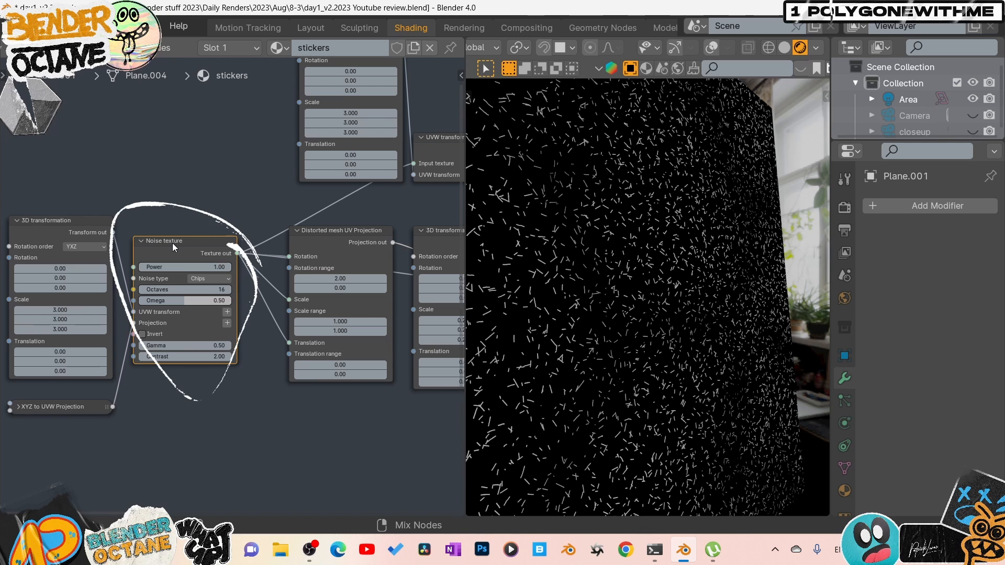
pyautogui.keyDown('ctrl'); pyautogui.keyDown('shift'); pyautogui.click(172, 243); pyautogui.keyUp('shift'); pyautogui.keyUp('ctrl')
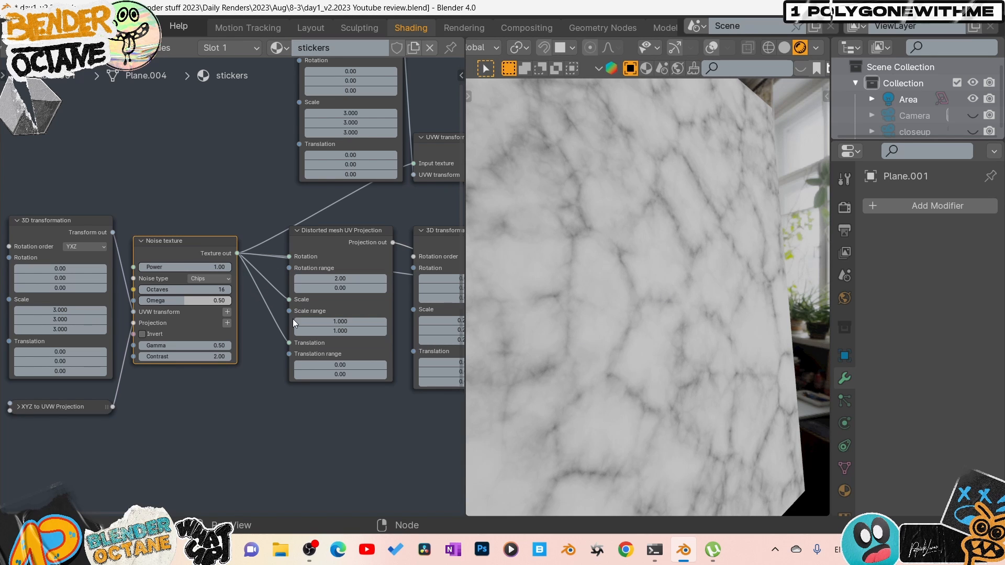
pyautogui.click(334, 230)
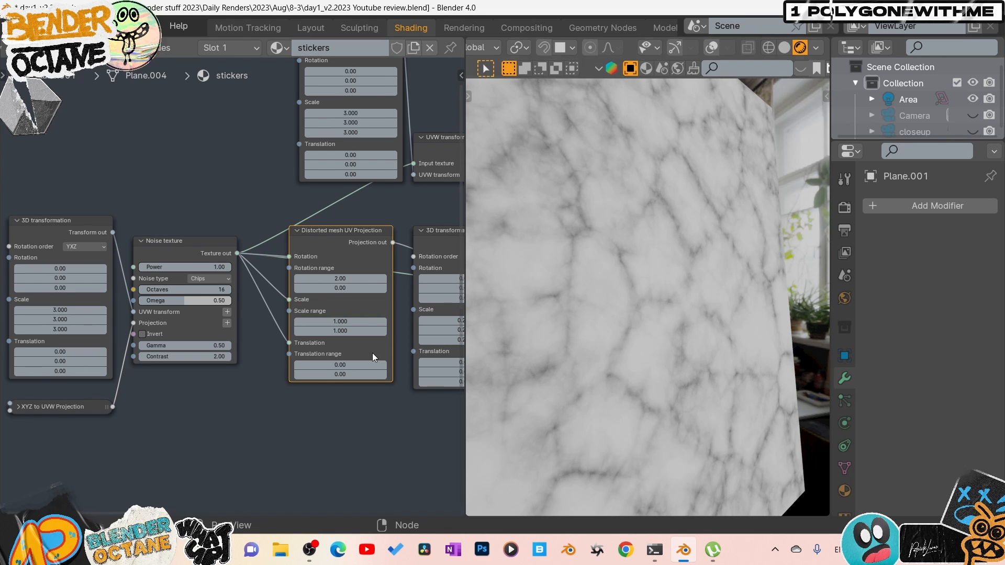
pyautogui.moveTo(360, 407); pyautogui.dragTo(318, 417, button='middle')
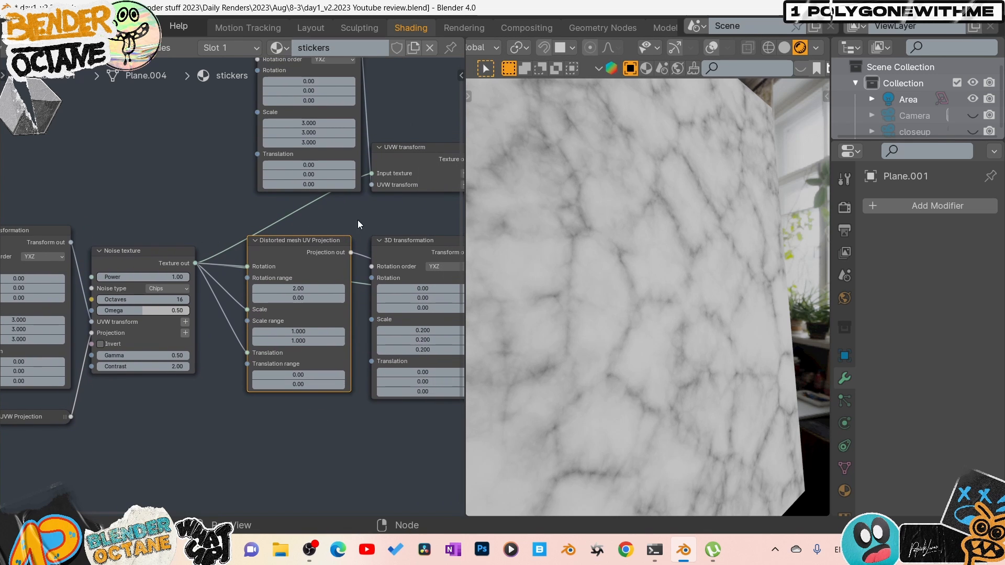
# Preview the Hagelslag texture and the white-to-black Gradient map it feeds on the plane.
pyautogui.moveTo(358, 222); pyautogui.dragTo(176, 264, button='middle')
pyautogui.moveTo(254, 256); pyautogui.dragTo(219, 269, button='middle')
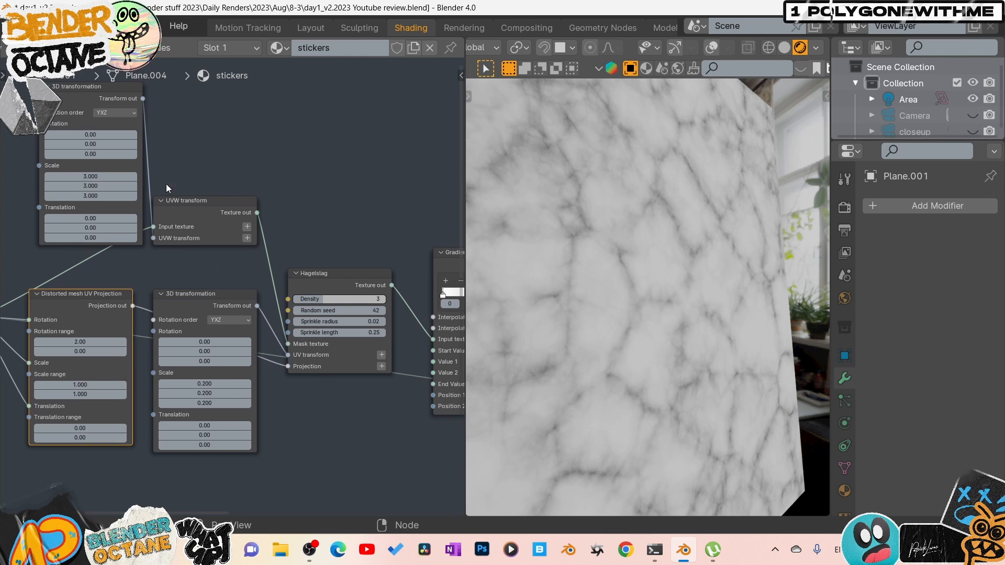
pyautogui.moveTo(166, 185); pyautogui.dragTo(174, 178, button='middle')
pyautogui.click(369, 269)
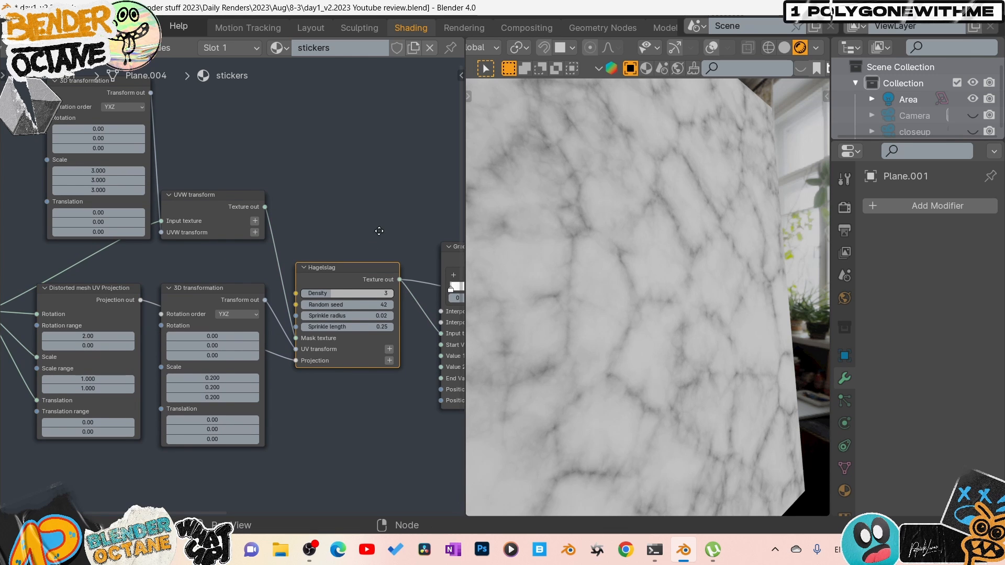
pyautogui.moveTo(402, 274); pyautogui.dragTo(225, 290, button='middle')
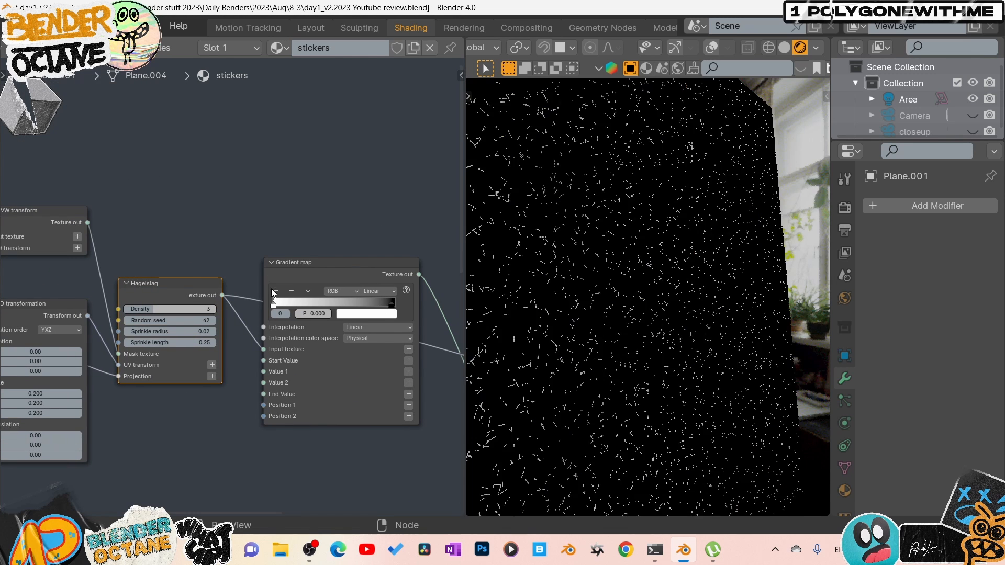
pyautogui.click(334, 273)
pyautogui.keyDown('ctrl'); pyautogui.keyDown('shift'); pyautogui.click(334, 273); pyautogui.keyUp('shift'); pyautogui.keyUp('ctrl')
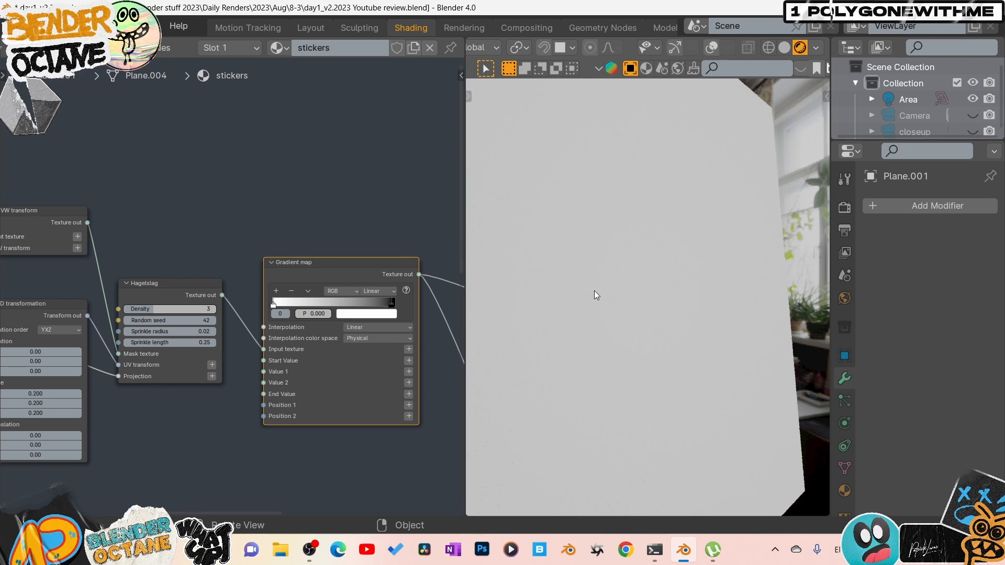
# Move the Hagelslag node slightly up and away from the 3D transformation node.
pyautogui.moveTo(171, 413); pyautogui.dragTo(339, 386, button='middle')
pyautogui.scroll(-1, 288, 309)
pyautogui.moveTo(162, 246); pyautogui.dragTo(178, 246, button='middle')
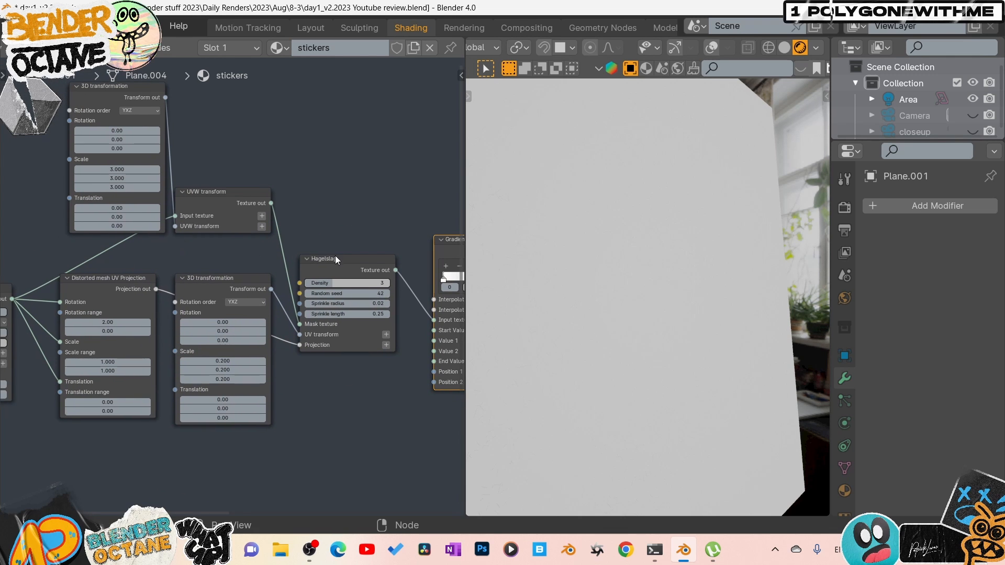
pyautogui.moveTo(339, 264); pyautogui.dragTo(349, 235)
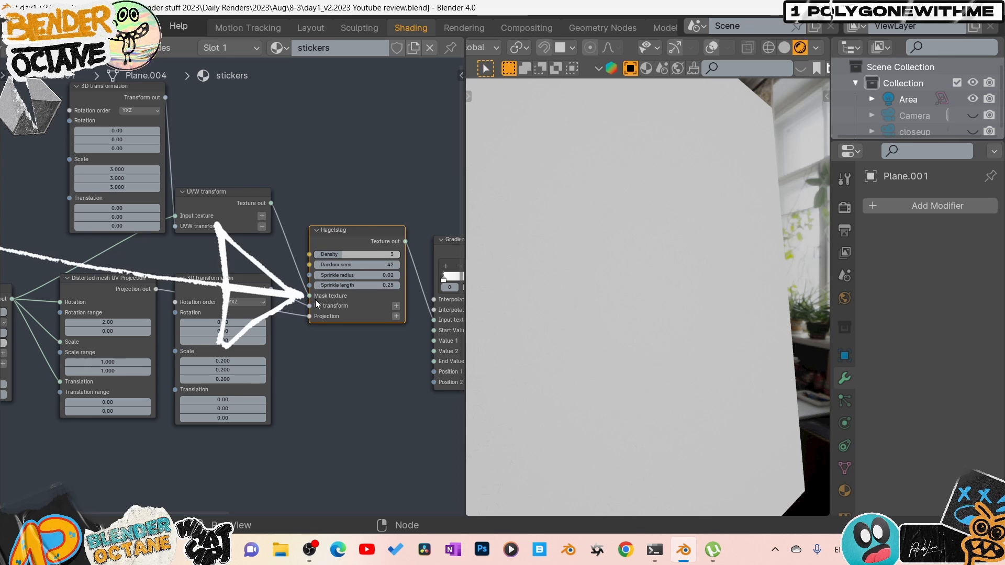
# Preview the UVW transform feeding Hagelslag's Mask texture and examine its Noise texture and 3D transformation with scale 3.000.
pyautogui.keyDown('ctrl'); pyautogui.keyDown('shift'); pyautogui.click(218, 192); pyautogui.keyUp('shift'); pyautogui.keyUp('ctrl')
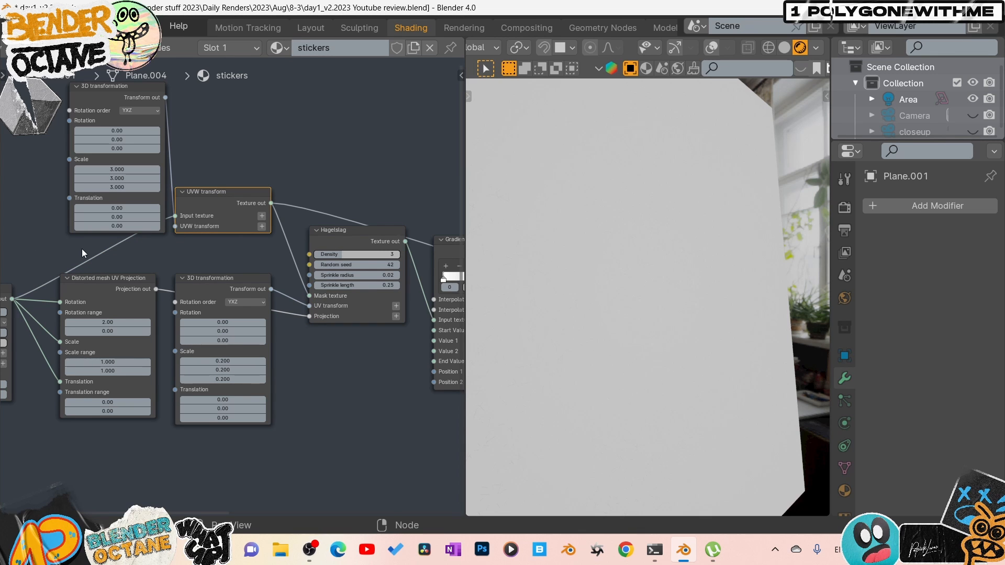
pyautogui.moveTo(80, 252); pyautogui.dragTo(176, 228, button='middle')
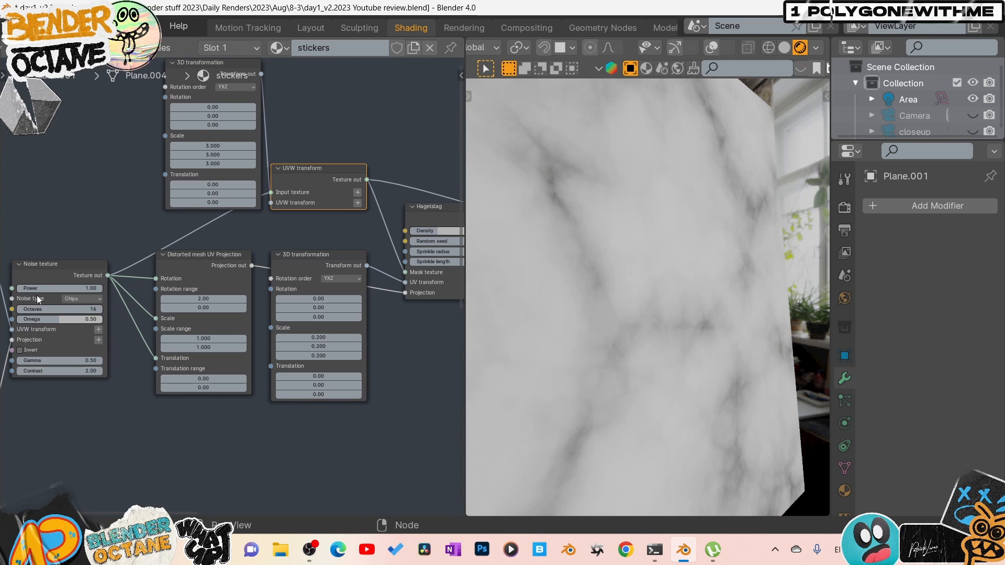
pyautogui.click(31, 279)
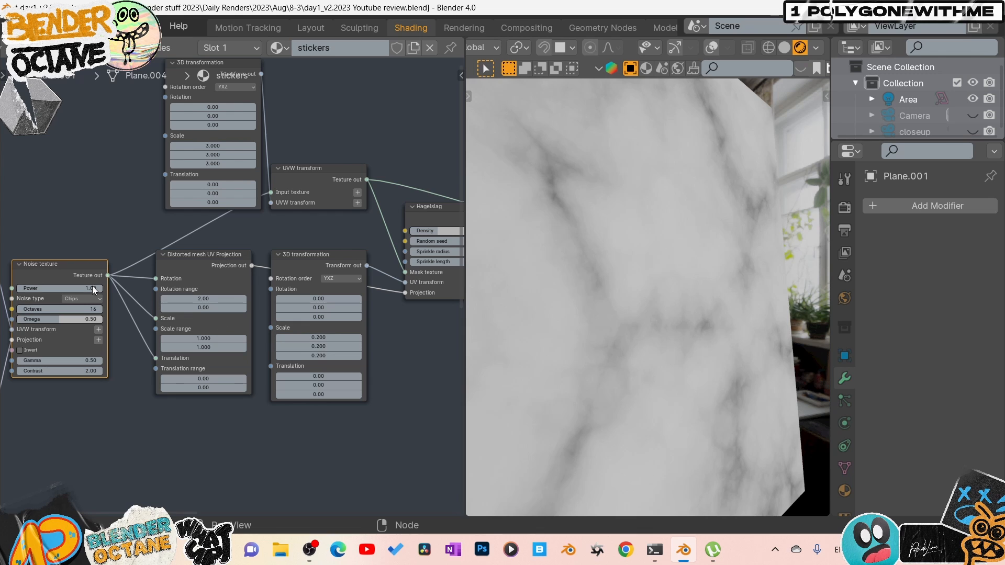
pyautogui.click(298, 180)
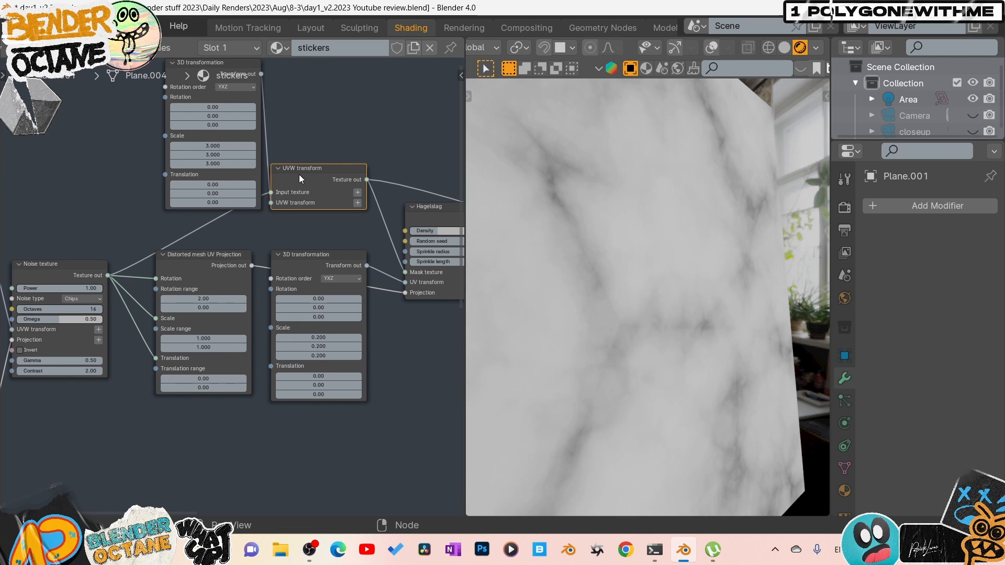
pyautogui.moveTo(322, 159); pyautogui.dragTo(288, 242, button='middle')
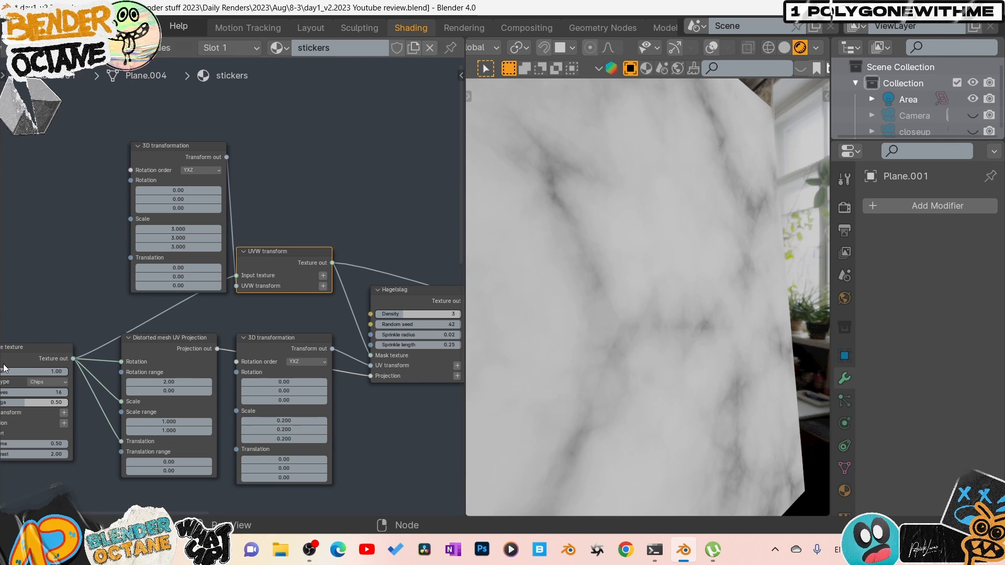
pyautogui.click(190, 150)
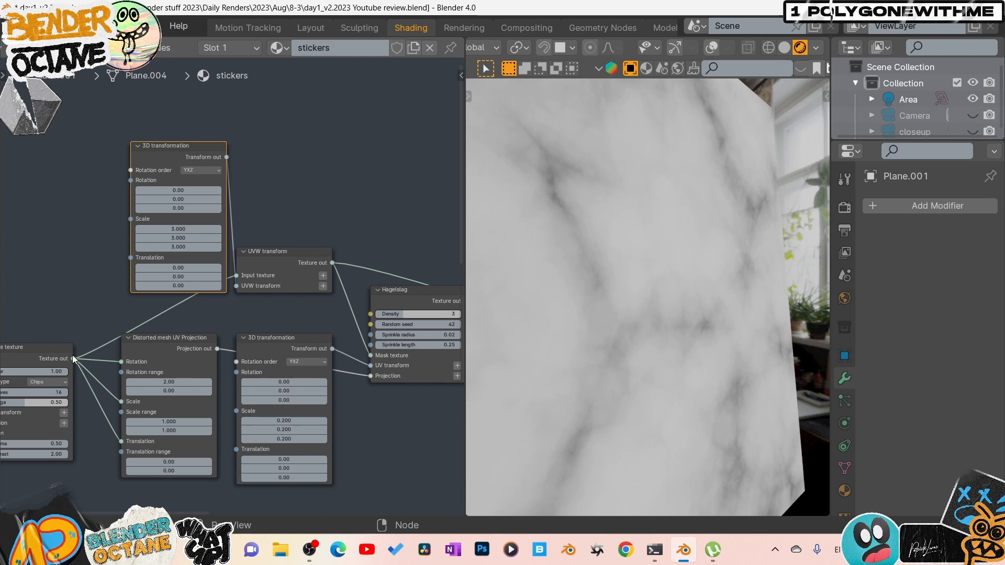
# Compare previews of the Noise texture and its UVW transform, and preview the Hagelslag scratches they mask.
pyautogui.keyDown('ctrl'); pyautogui.keyDown('shift'); pyautogui.click(51, 354); pyautogui.keyUp('shift'); pyautogui.keyUp('ctrl')
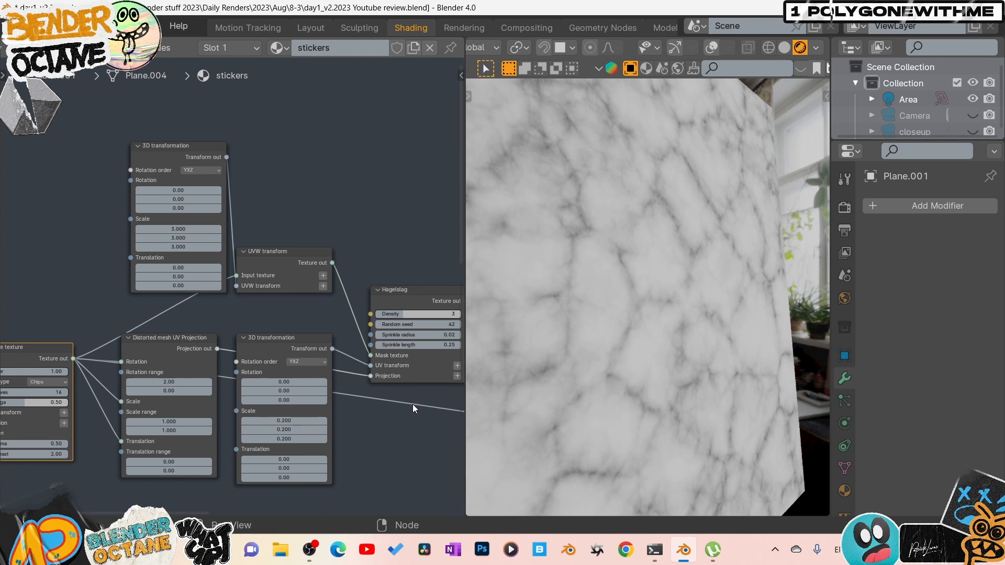
pyautogui.moveTo(413, 408)
pyautogui.mouseDown(button='middle')
pyautogui.moveTo(310, 405)
pyautogui.moveTo(199, 366)
pyautogui.moveTo(425, 405)
pyautogui.mouseUp(button='middle')
pyautogui.keyDown('ctrl'); pyautogui.keyDown('shift'); pyautogui.click(257, 227); pyautogui.keyUp('shift'); pyautogui.keyUp('ctrl')
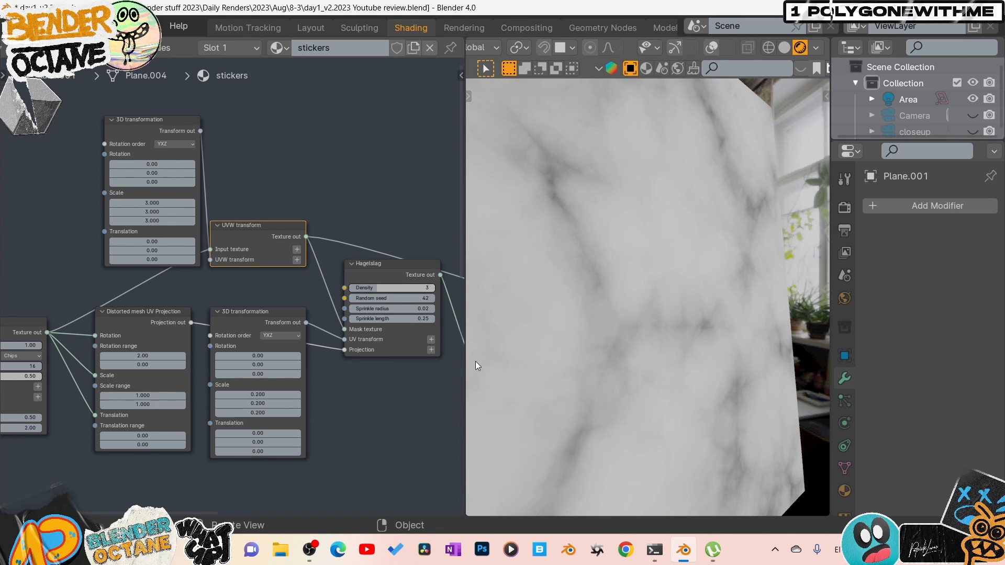
pyautogui.moveTo(445, 367); pyautogui.dragTo(216, 377, button='middle')
pyautogui.keyDown('ctrl'); pyautogui.keyDown('shift'); pyautogui.click(178, 286); pyautogui.keyUp('shift'); pyautogui.keyUp('ctrl')
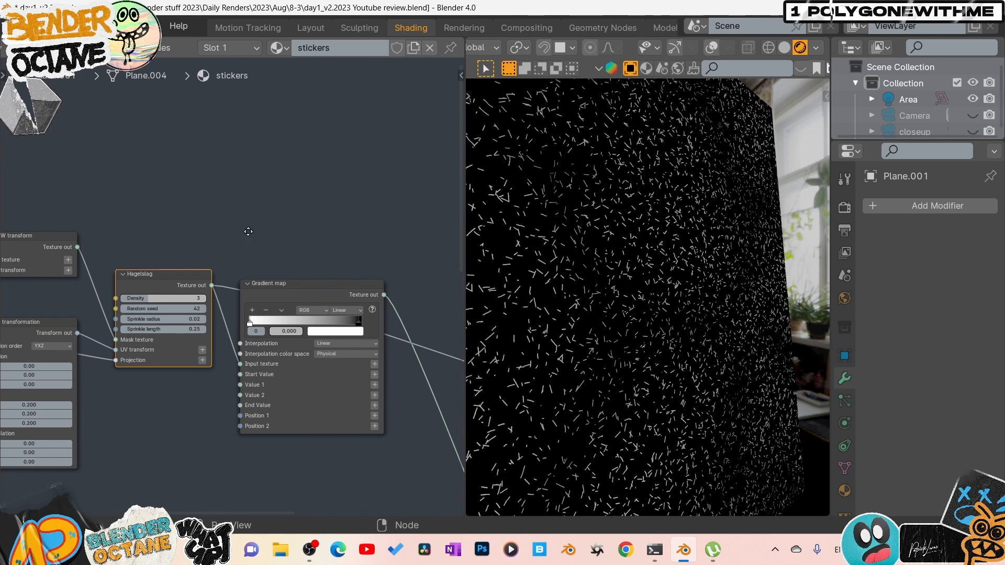
# Connect the stickers Universal material back to the Material Output's Surface and save the file.
pyautogui.moveTo(248, 231); pyautogui.dragTo(44, 234, button='middle')
pyautogui.scroll(-3, 257, 301)
pyautogui.moveTo(256, 299); pyautogui.dragTo(194, 244, button='middle')
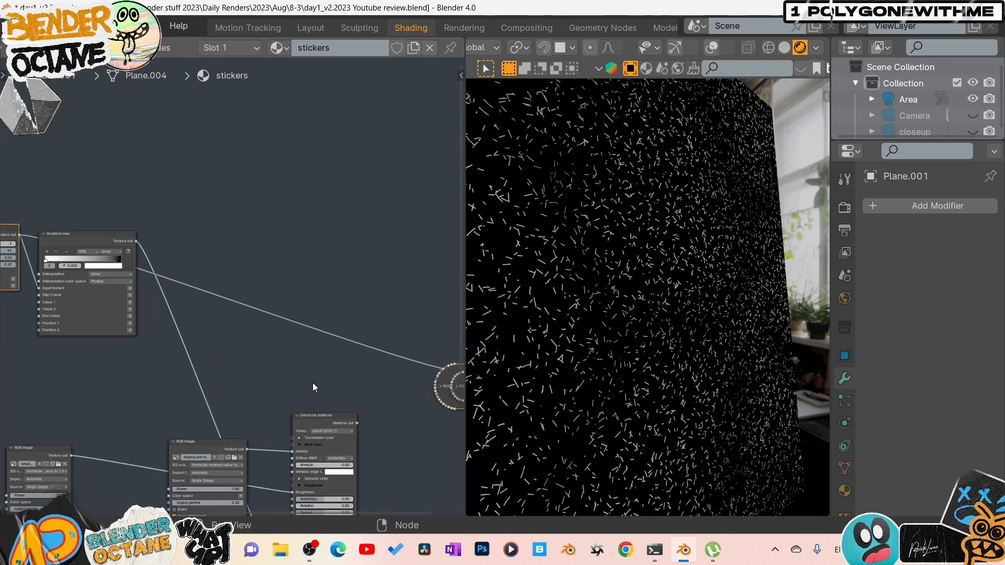
pyautogui.moveTo(314, 387); pyautogui.dragTo(246, 342, button='middle')
pyautogui.keyDown('ctrl'); pyautogui.keyDown('shift'); pyautogui.click(262, 372); pyautogui.keyUp('shift'); pyautogui.keyUp('ctrl')
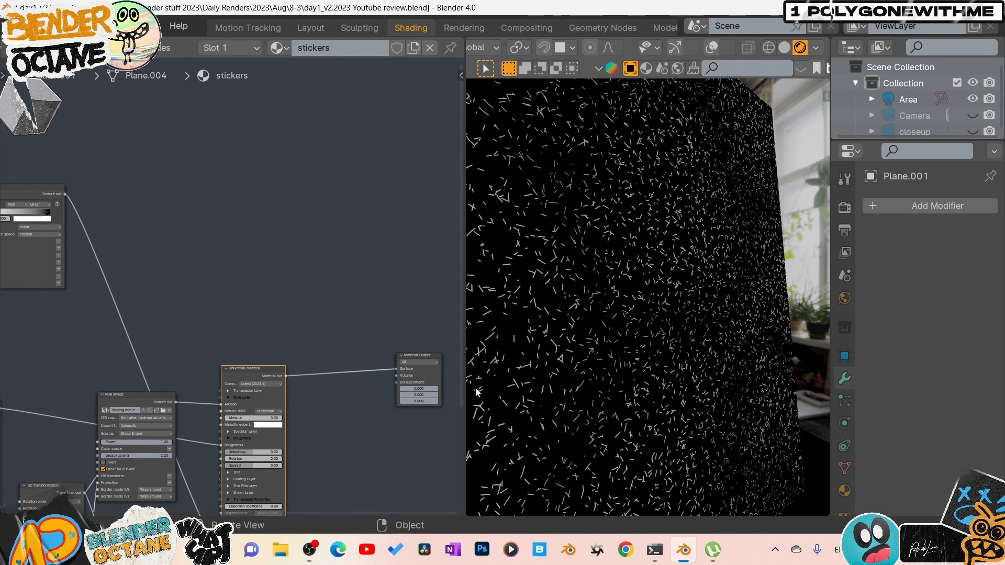
pyautogui.hotkey('ctrl', 's')
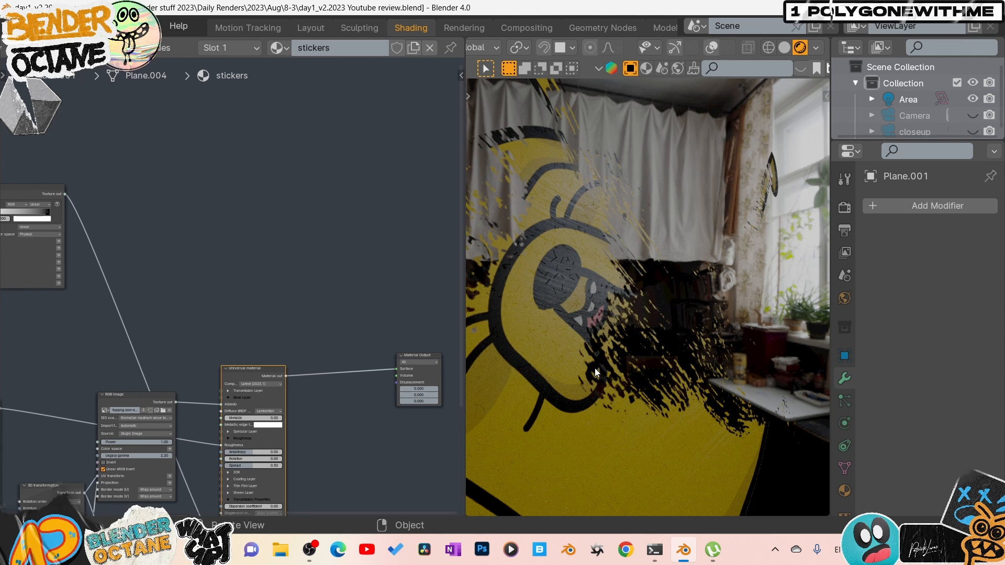
# Inspect the sticker's scratched surface and the red object's main material with its yellow worn edges from several angles.
pyautogui.moveTo(598, 372)
pyautogui.mouseDown(button='middle')
pyautogui.moveTo(645, 341)
pyautogui.moveTo(611, 364)
pyautogui.mouseUp(button='middle')
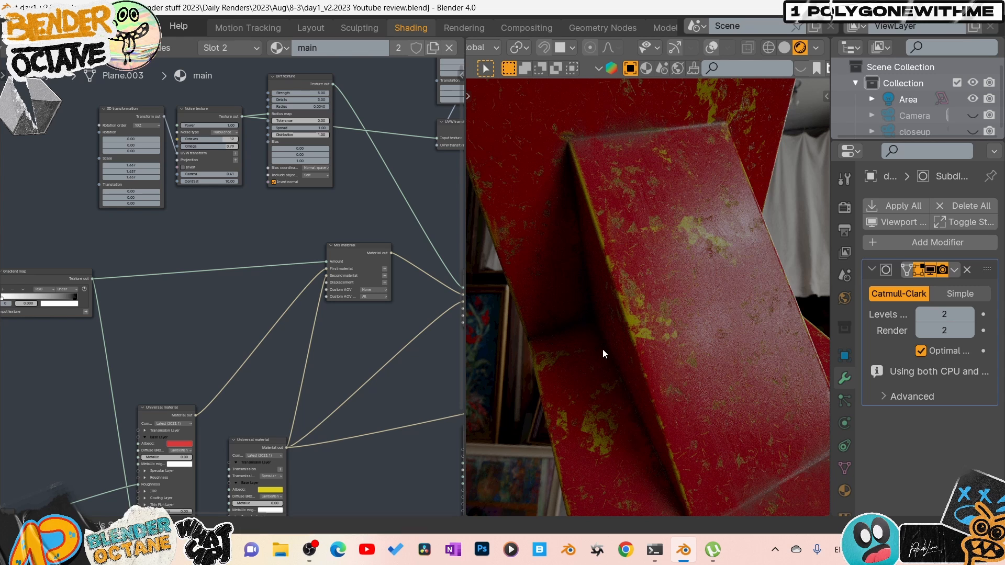
pyautogui.moveTo(576, 352); pyautogui.dragTo(751, 312, button='middle')
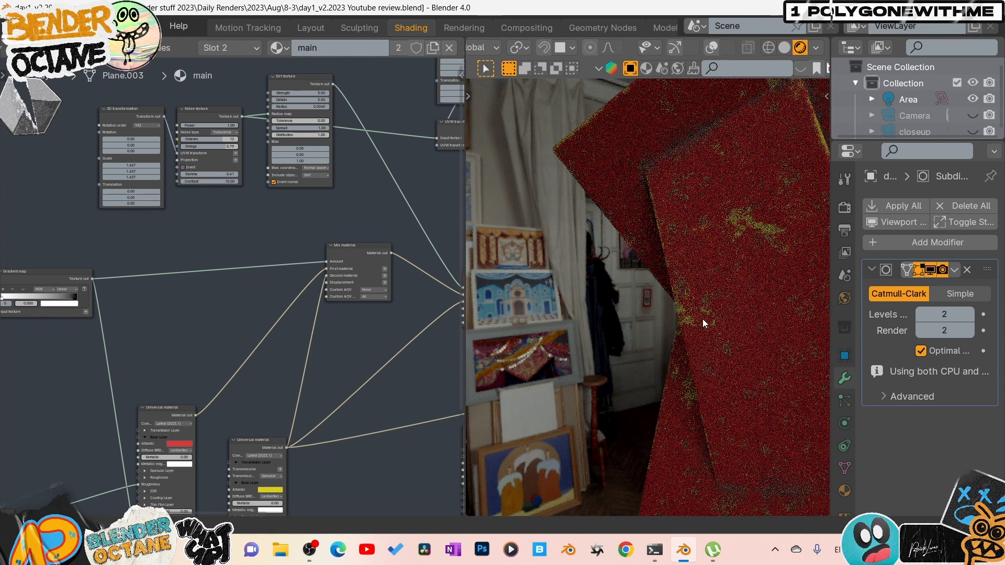
pyautogui.moveTo(702, 319); pyautogui.dragTo(645, 284, button='middle')
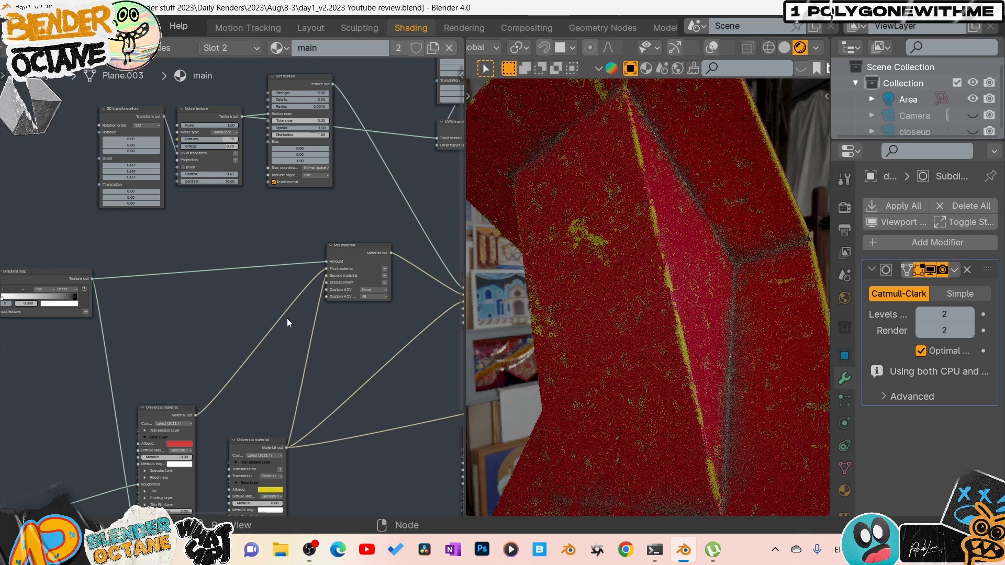
# Widen the node editor and preview the red Universal material of the main material on its own.
pyautogui.scroll(-1, 286, 318)
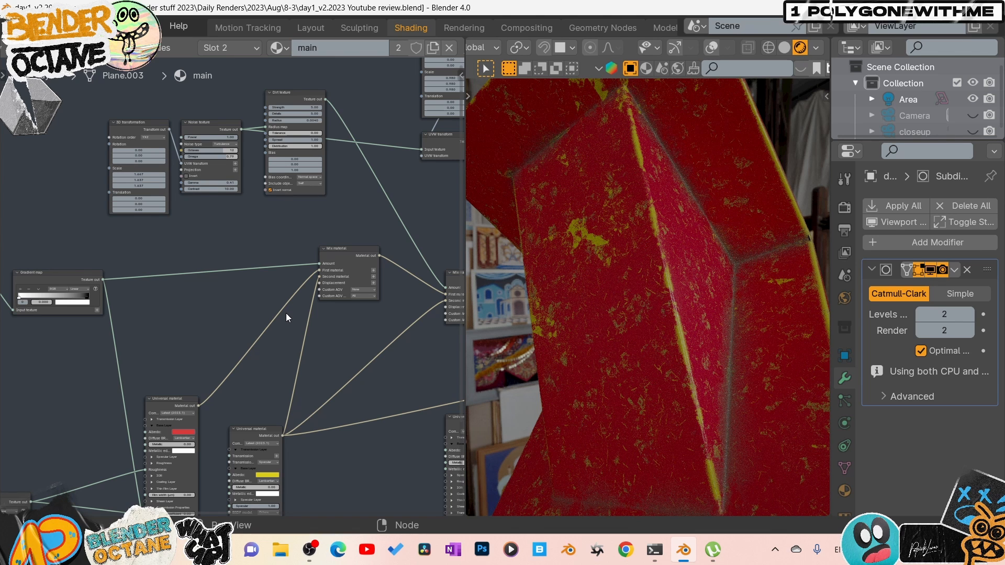
pyautogui.moveTo(286, 313); pyautogui.dragTo(321, 197, button='middle')
pyautogui.moveTo(268, 251); pyautogui.dragTo(295, 211, button='middle')
pyautogui.click(261, 206)
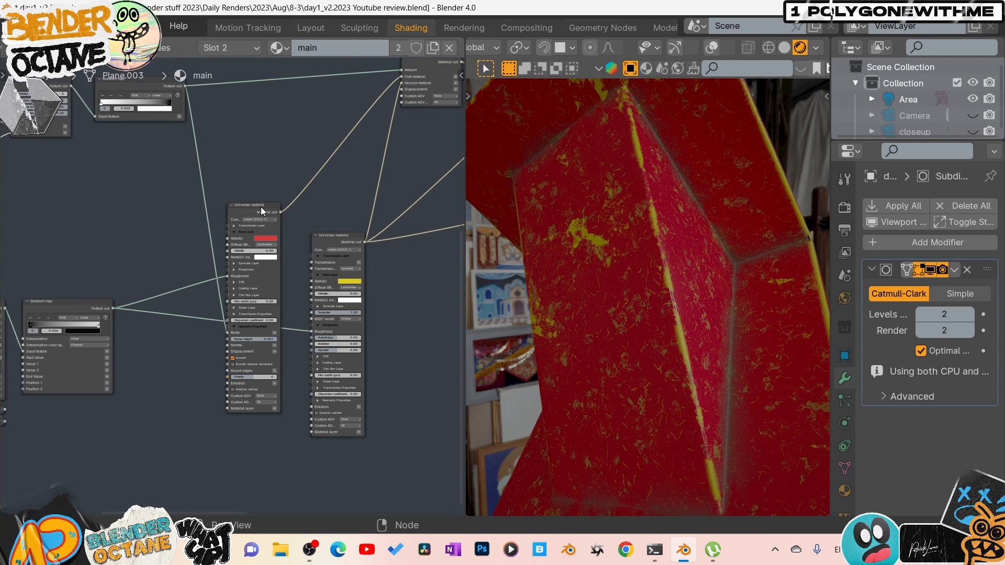
pyautogui.click(261, 206)
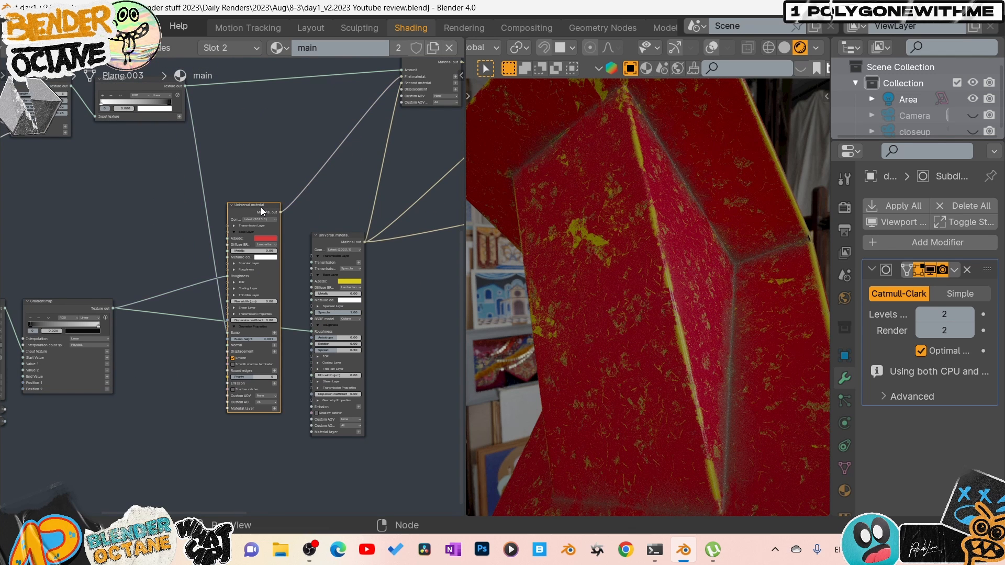
pyautogui.scroll(1, 260, 206)
pyautogui.moveTo(465, 249); pyautogui.dragTo(576, 246)
pyautogui.scroll(3, 302, 184)
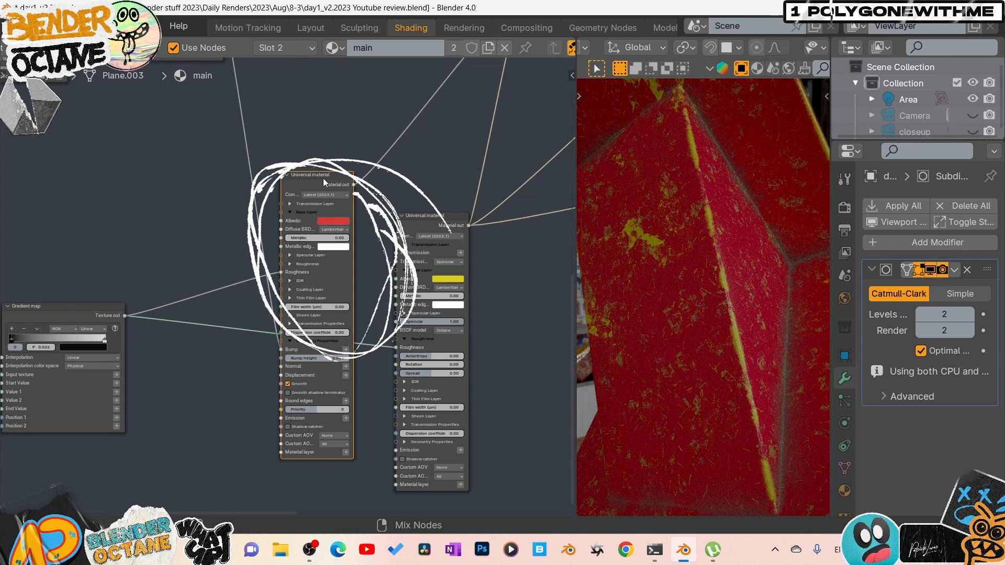
pyautogui.keyDown('ctrl'); pyautogui.keyDown('shift'); pyautogui.click(322, 178); pyautogui.keyUp('shift'); pyautogui.keyUp('ctrl')
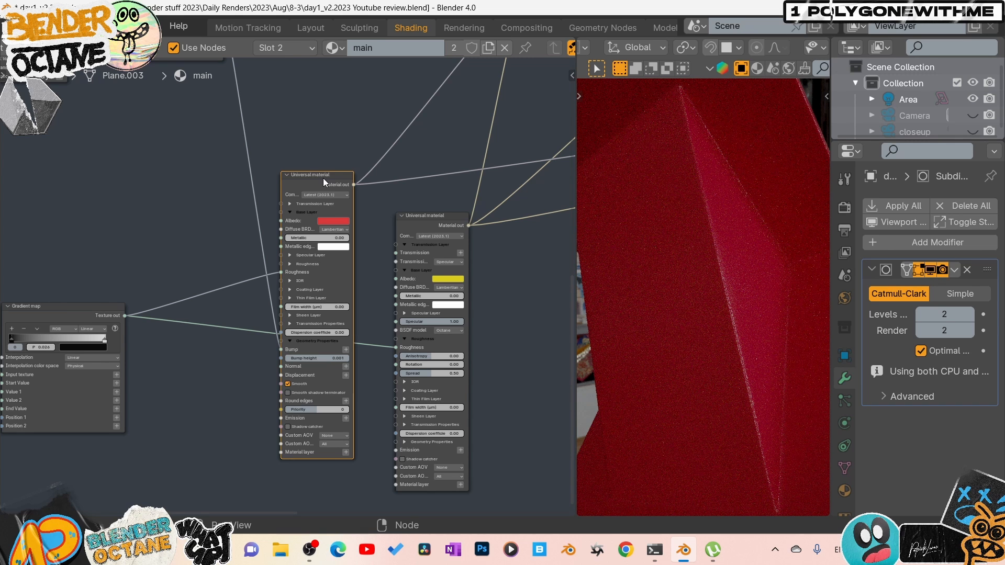
# Preview the smudge Grayscale image on the object, followed by the Gradient map that drives the roughness of both materials.
pyautogui.moveTo(91, 288)
pyautogui.mouseDown(button='middle')
pyautogui.moveTo(156, 293)
pyautogui.moveTo(275, 237)
pyautogui.mouseUp(button='middle')
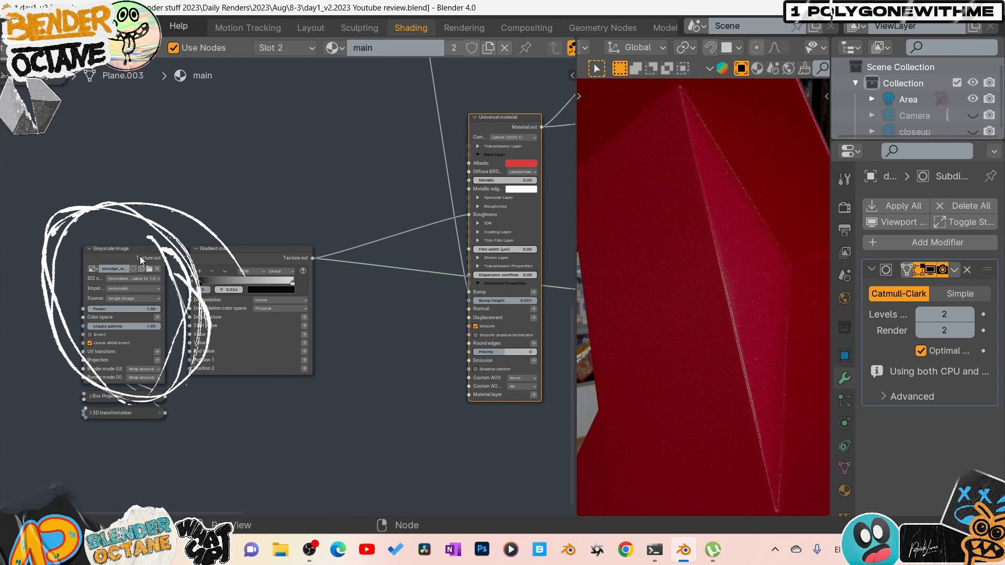
pyautogui.click(140, 256)
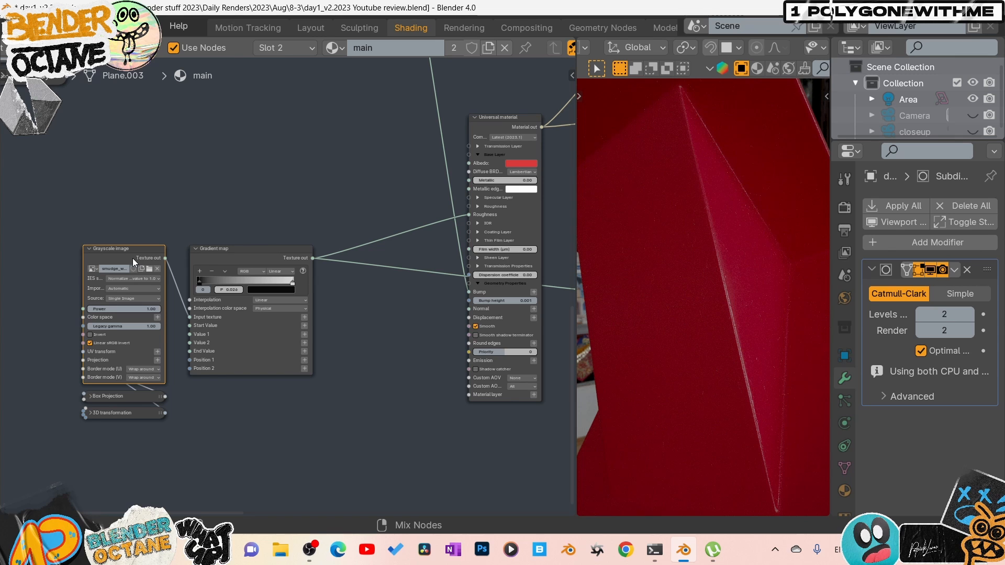
pyautogui.keyDown('ctrl'); pyautogui.keyDown('shift'); pyautogui.click(133, 258); pyautogui.keyUp('shift'); pyautogui.keyUp('ctrl')
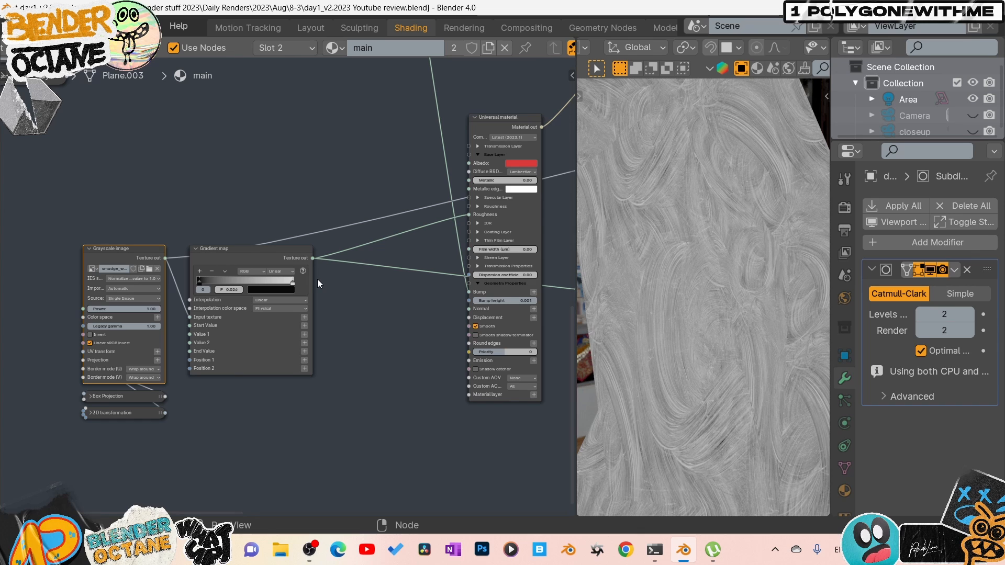
pyautogui.click(245, 252)
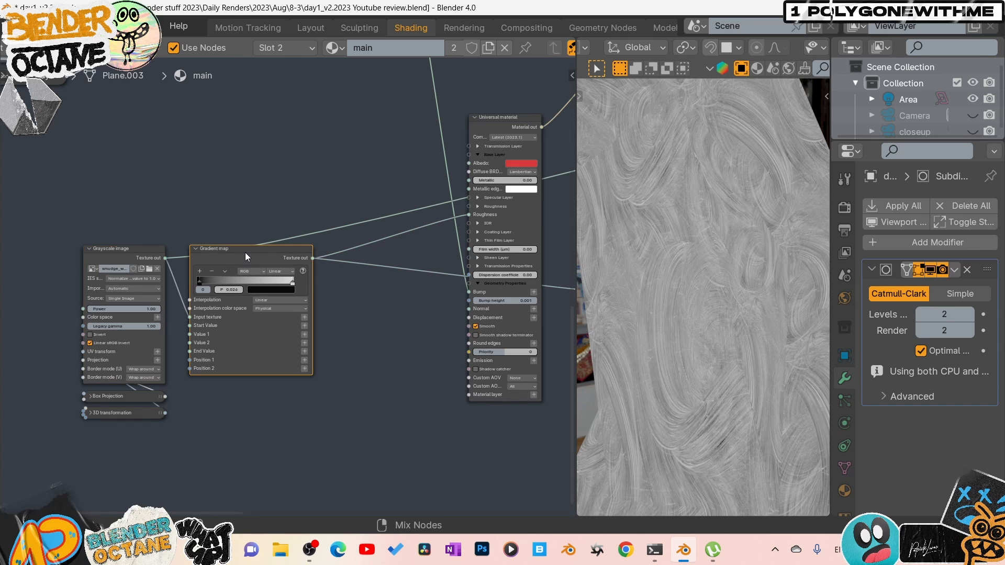
pyautogui.keyDown('ctrl'); pyautogui.keyDown('shift'); pyautogui.click(246, 253); pyautogui.keyUp('shift'); pyautogui.keyUp('ctrl')
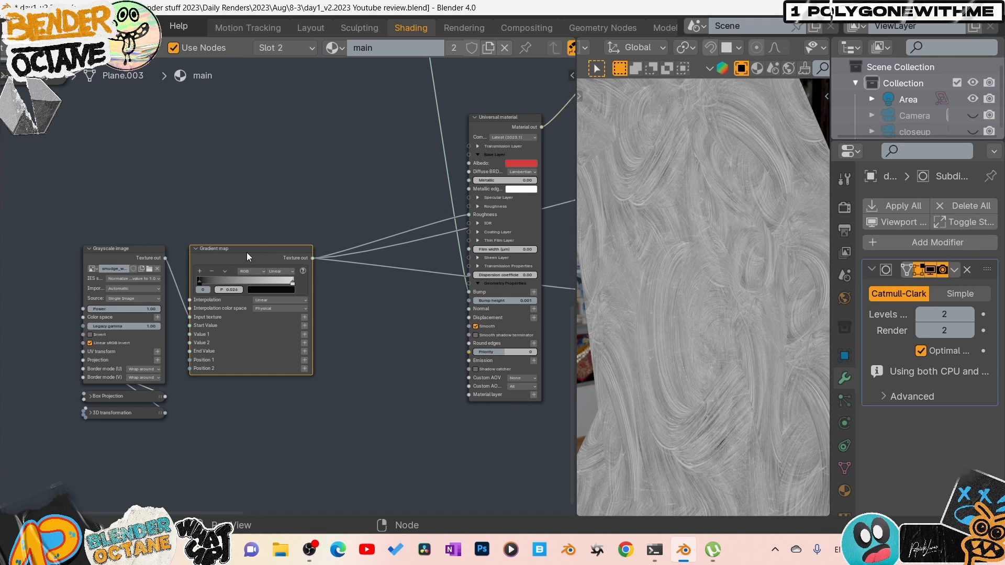
# Move the red Universal material node slightly lower and preview the Hagelslag texture on the object up close.
pyautogui.moveTo(443, 289); pyautogui.dragTo(305, 300, button='middle')
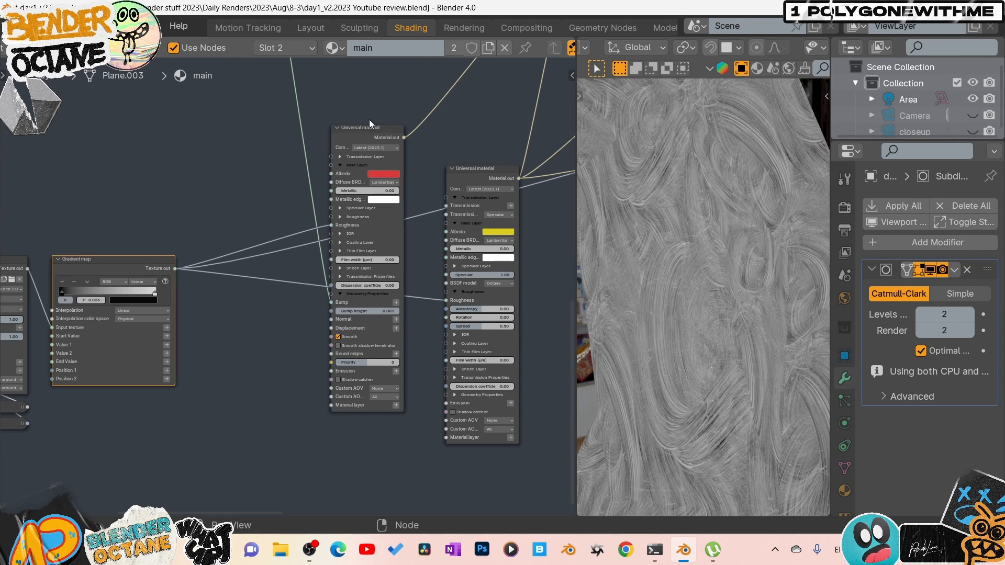
pyautogui.moveTo(366, 154); pyautogui.dragTo(366, 188)
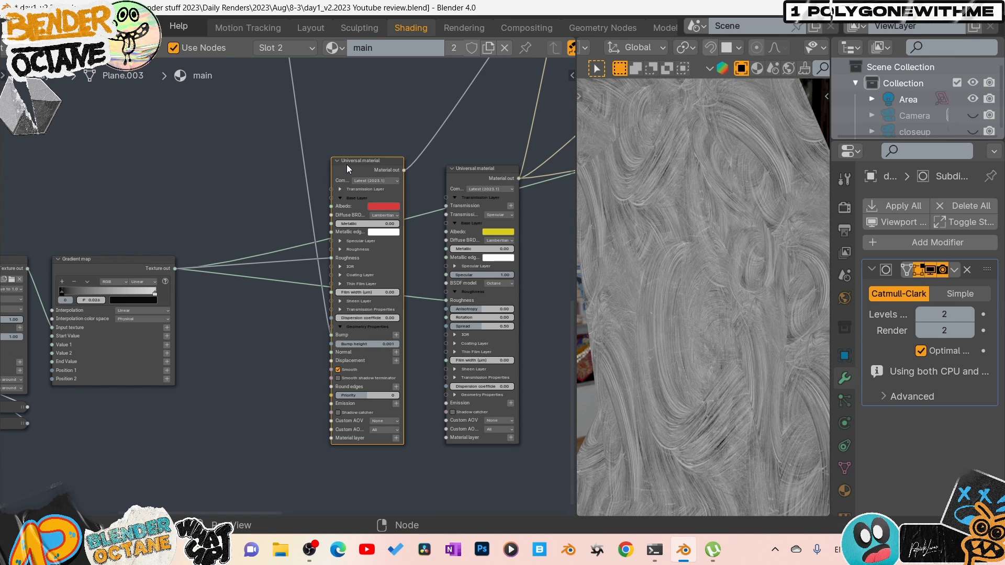
pyautogui.moveTo(238, 202); pyautogui.dragTo(413, 295, button='middle')
pyautogui.click(271, 173)
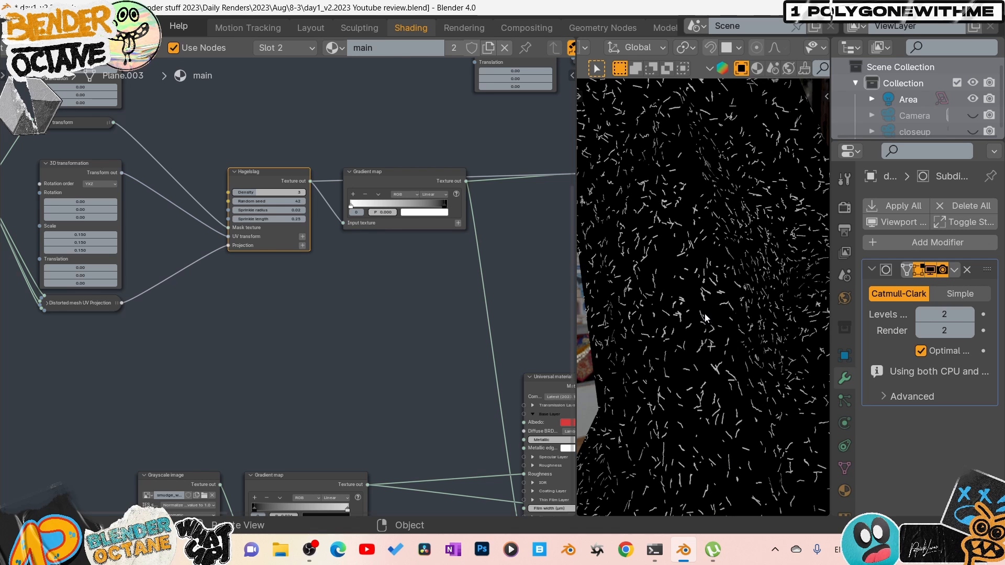
pyautogui.scroll(2, 716, 305)
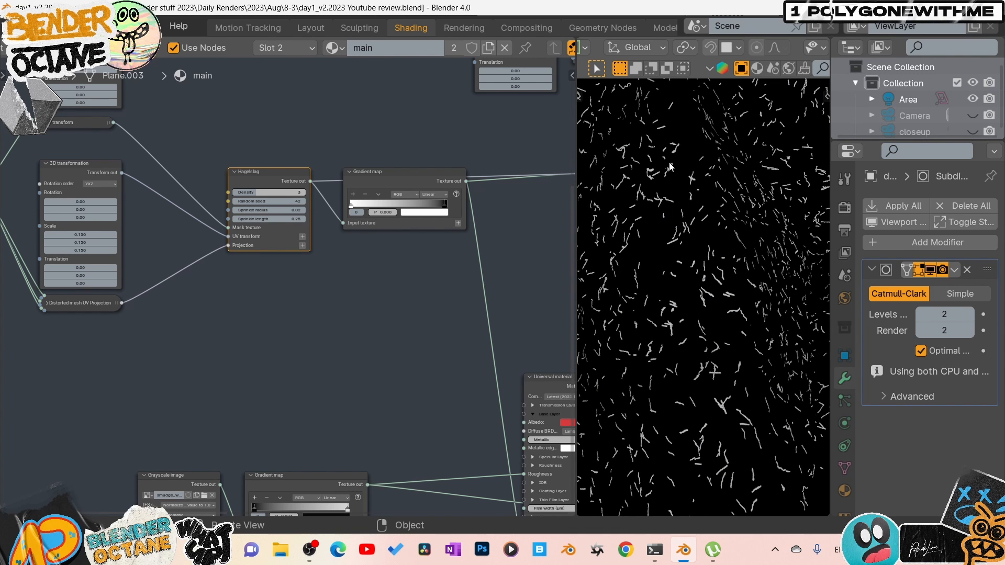
# Expand the Distorted mesh UV Projection node and preview the Noise texture and its UVW transform in turn.
pyautogui.moveTo(267, 316); pyautogui.dragTo(390, 326, button='middle')
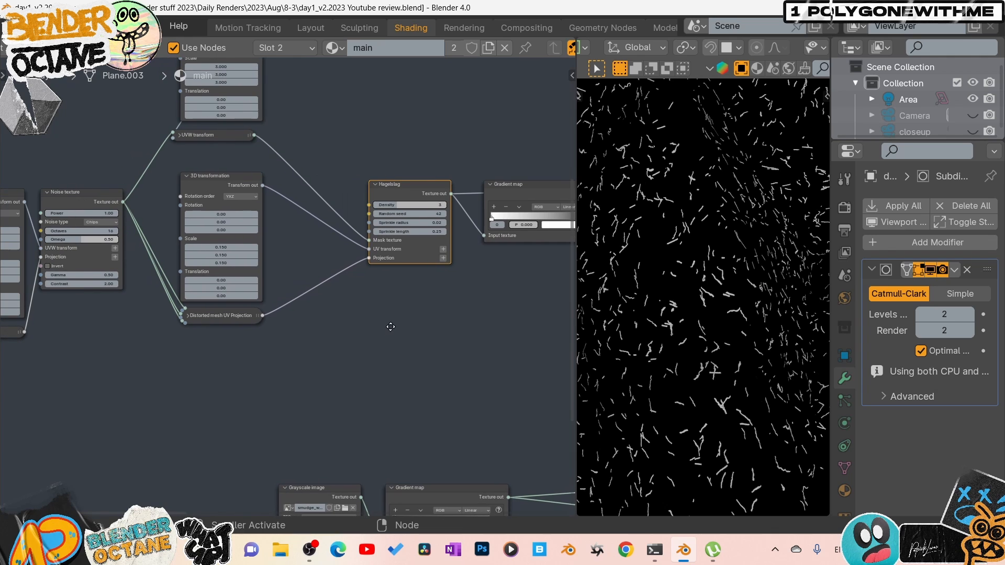
pyautogui.moveTo(202, 358); pyautogui.dragTo(301, 350, button='middle')
pyautogui.click(287, 307)
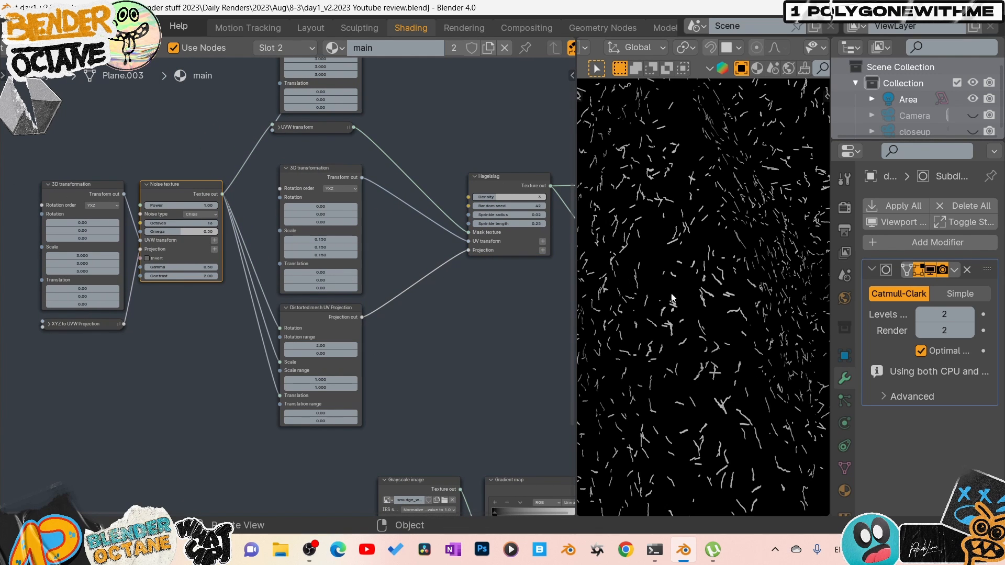
pyautogui.keyDown('ctrl'); pyautogui.keyDown('shift'); pyautogui.click(224, 203); pyautogui.keyUp('shift'); pyautogui.keyUp('ctrl')
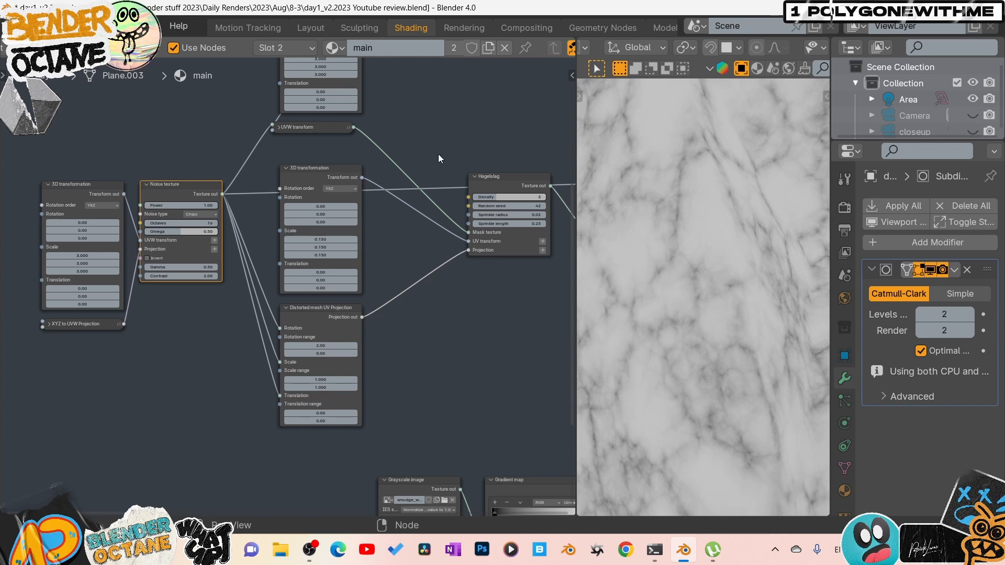
pyautogui.moveTo(439, 169); pyautogui.dragTo(411, 237, button='middle')
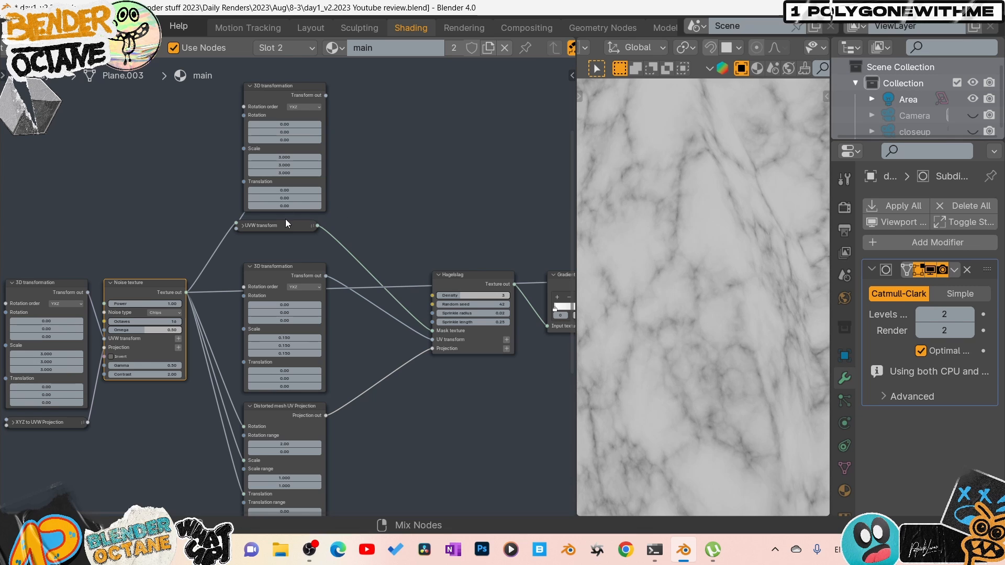
pyautogui.keyDown('ctrl'); pyautogui.keyDown('shift'); pyautogui.click(297, 228); pyautogui.keyUp('shift'); pyautogui.keyUp('ctrl')
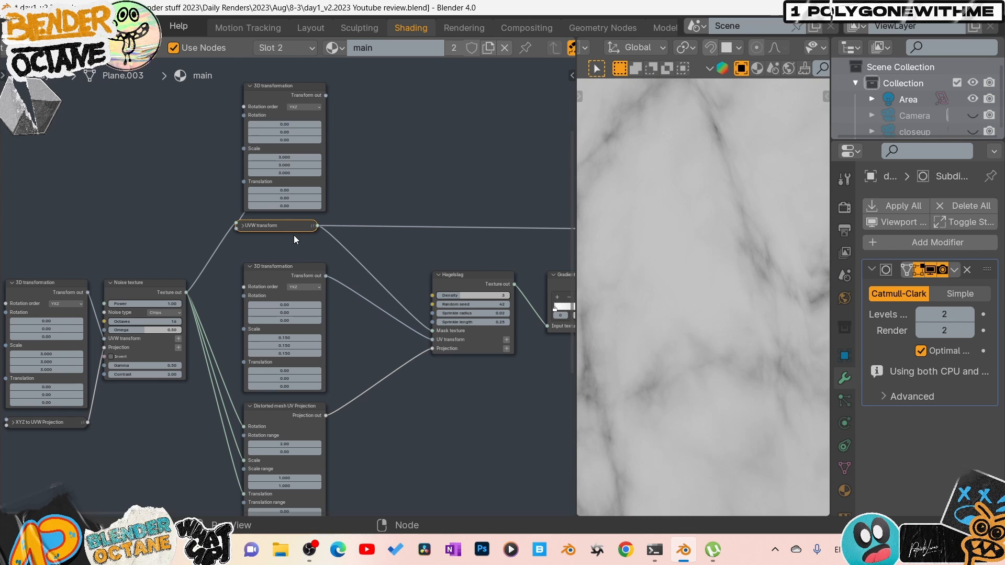
# Preview the Hagelslag scratches again, followed by the Gradient map they feed.
pyautogui.moveTo(403, 233); pyautogui.dragTo(231, 207, button='middle')
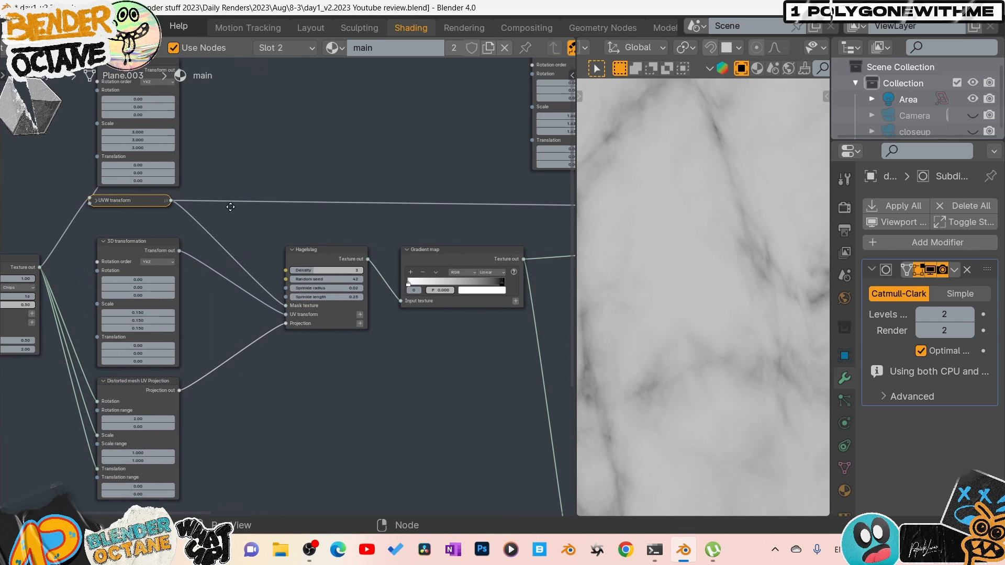
pyautogui.keyDown('ctrl'); pyautogui.keyDown('shift'); pyautogui.click(319, 249); pyautogui.keyUp('shift'); pyautogui.keyUp('ctrl')
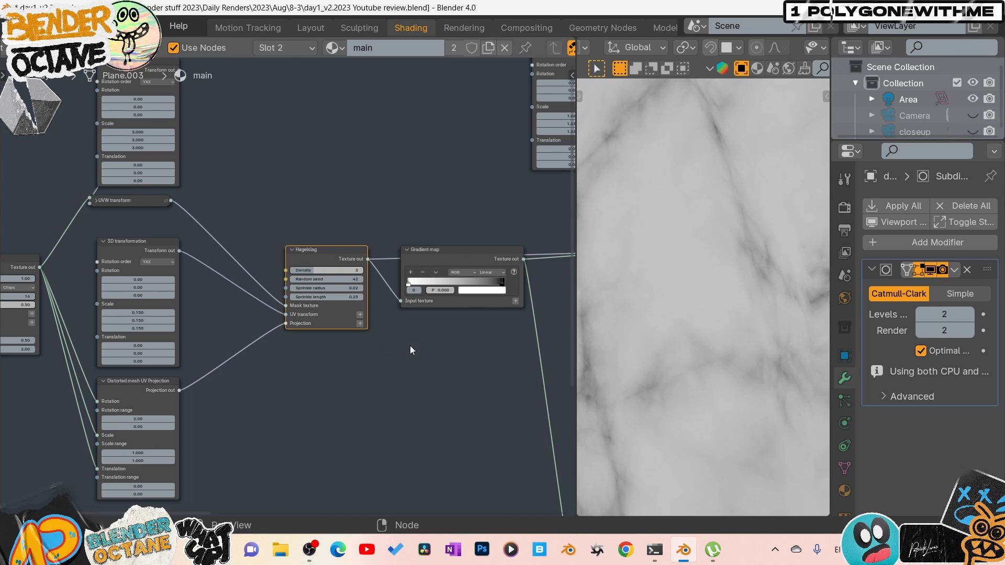
pyautogui.moveTo(410, 345); pyautogui.dragTo(310, 338, button='middle')
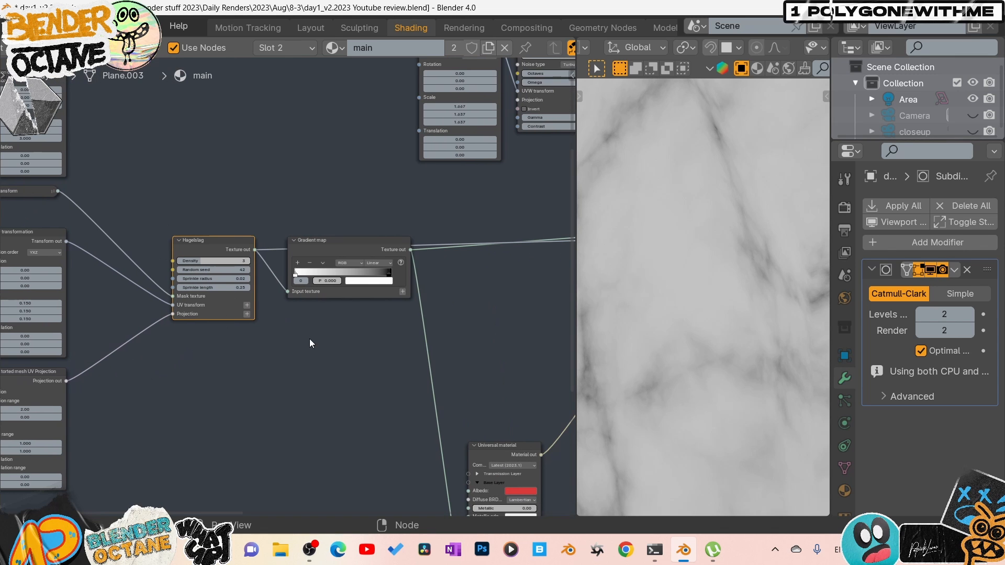
pyautogui.keyDown('ctrl'); pyautogui.keyDown('shift'); pyautogui.click(341, 247); pyautogui.keyUp('shift'); pyautogui.keyUp('ctrl')
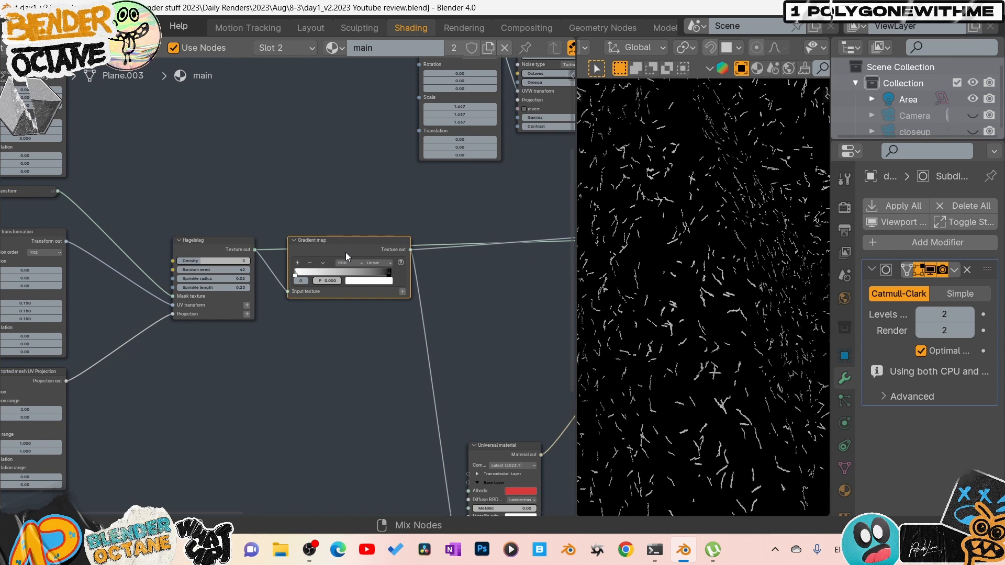
# Preview the red Universal material and view the object from an angle that catches the bump scratches.
pyautogui.moveTo(385, 387); pyautogui.dragTo(331, 285, button='middle')
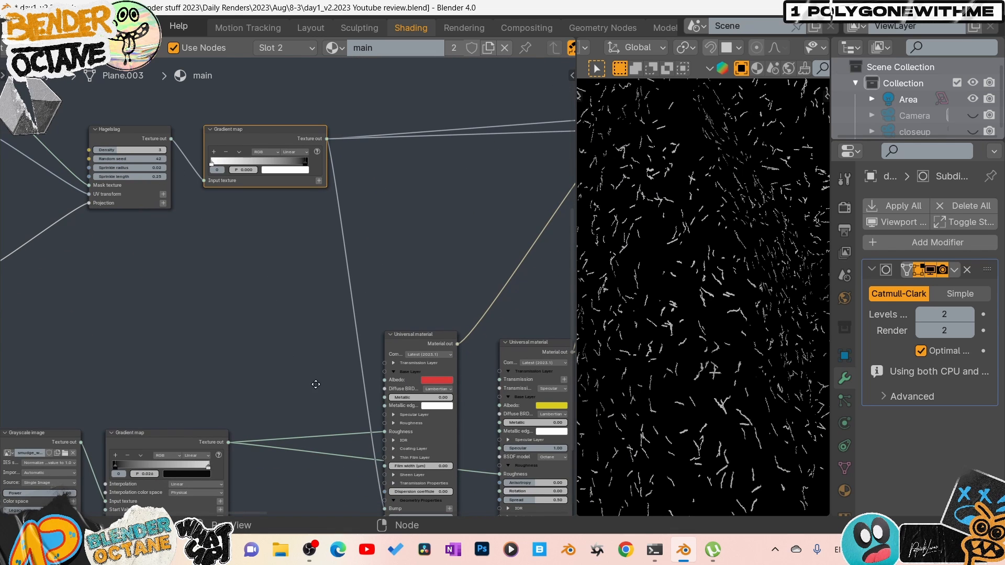
pyautogui.moveTo(315, 384); pyautogui.dragTo(296, 351, button='middle')
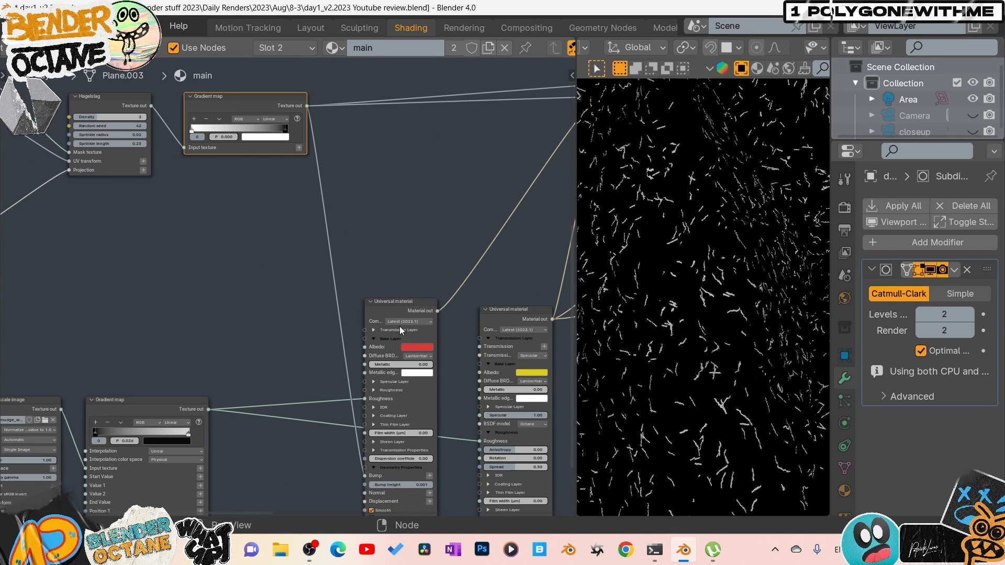
pyautogui.keyDown('ctrl'); pyautogui.keyDown('shift'); pyautogui.click(403, 310); pyautogui.keyUp('shift'); pyautogui.keyUp('ctrl')
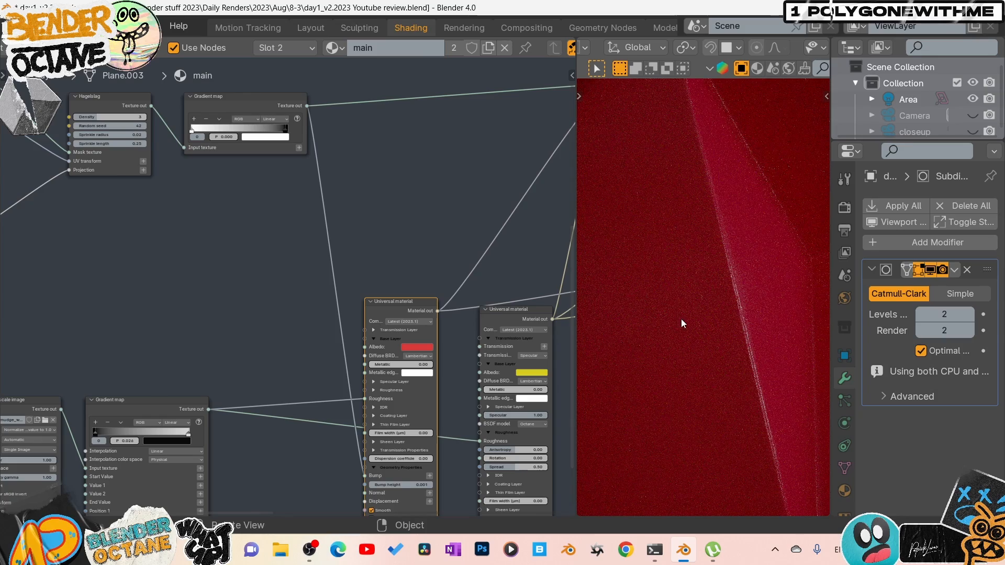
pyautogui.moveTo(682, 319); pyautogui.dragTo(681, 389, button='middle')
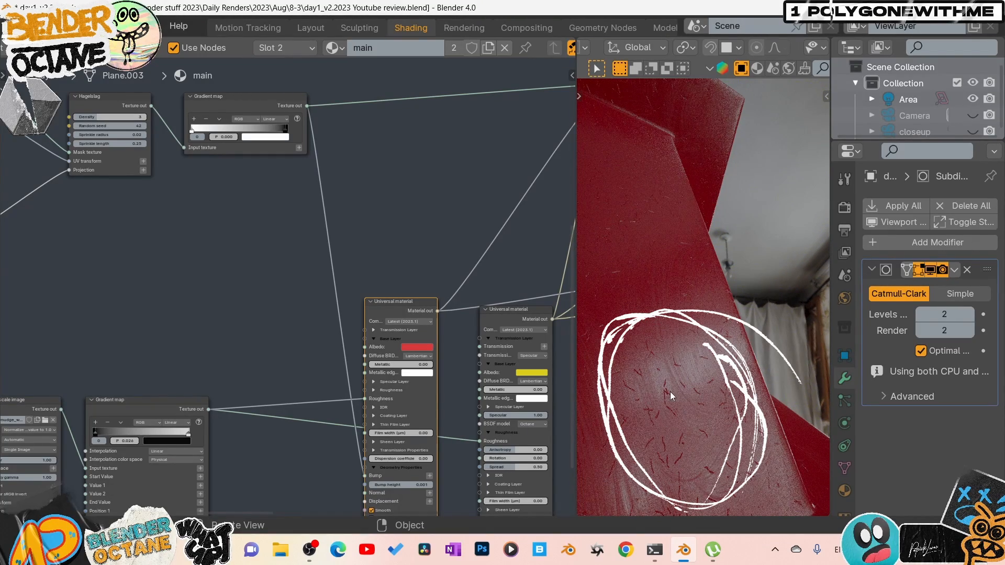
# Preview the yellow Universal material on its own and examine the smudge Gradient map linked to its Roughness.
pyautogui.moveTo(431, 270); pyautogui.dragTo(346, 402, button='middle')
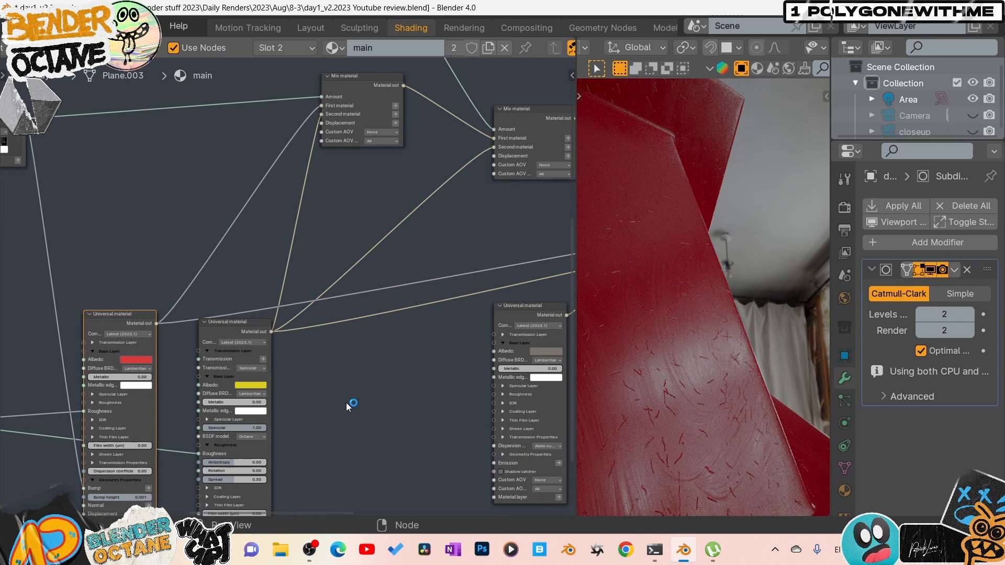
pyautogui.click(226, 329)
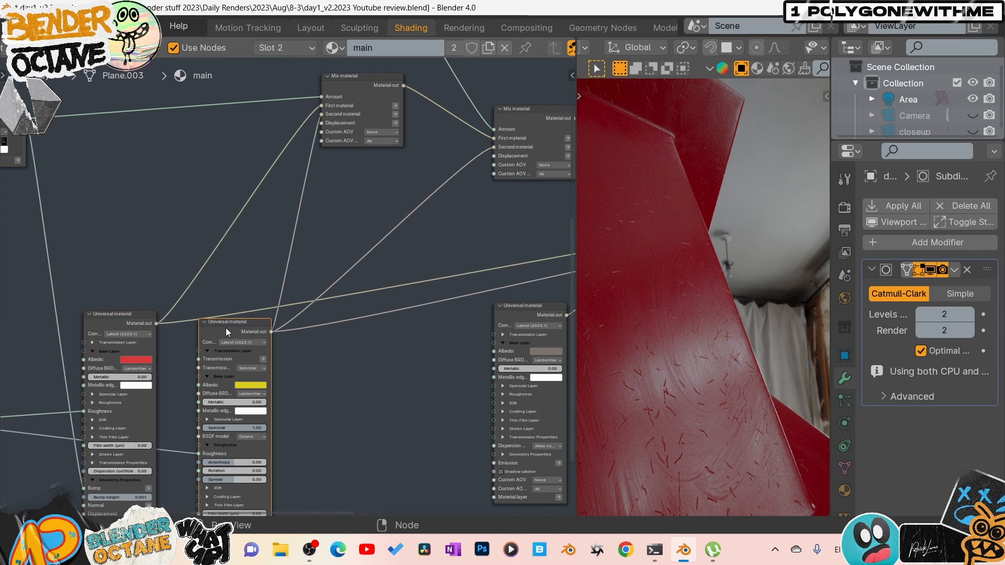
pyautogui.click(368, 88)
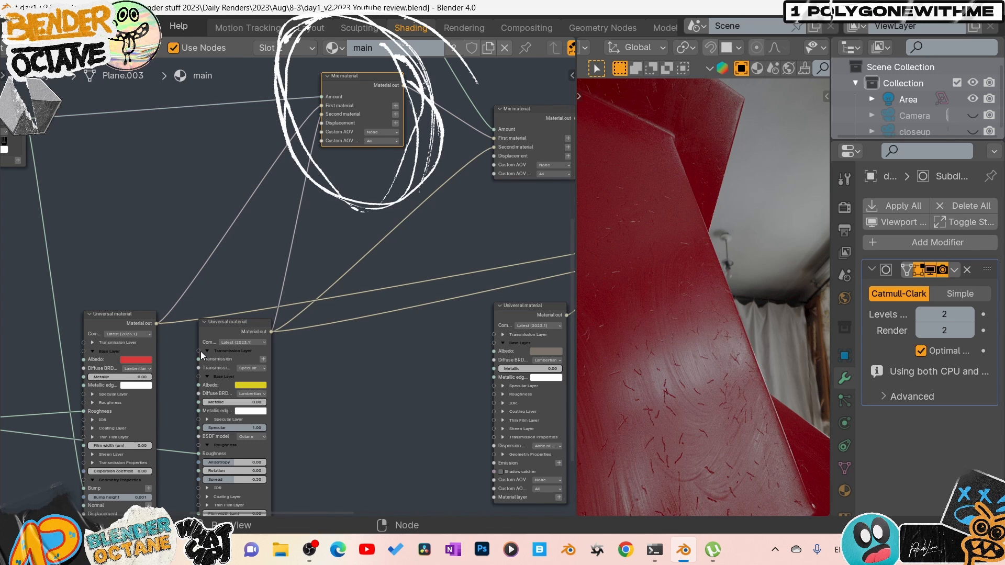
pyautogui.click(229, 328)
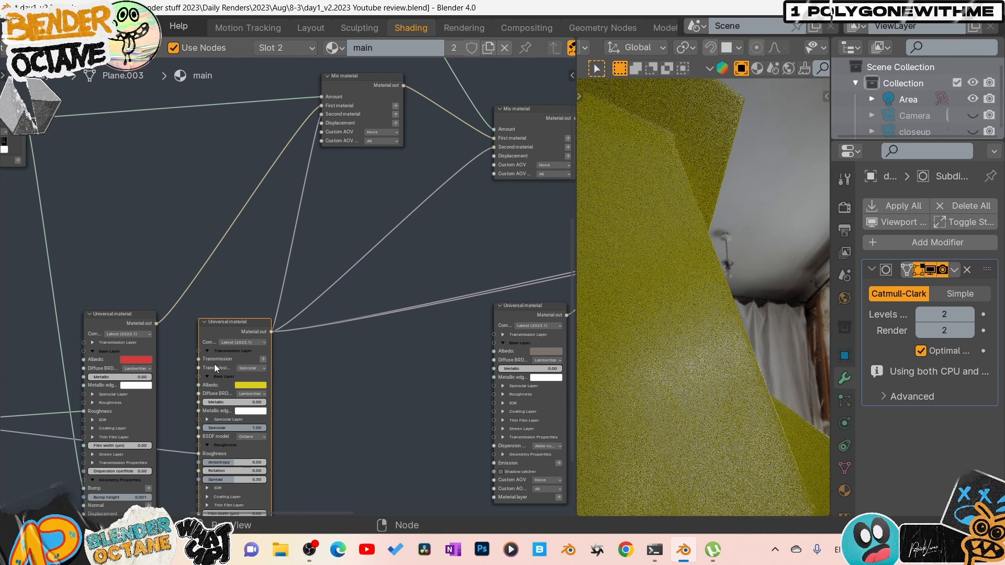
pyautogui.moveTo(308, 387); pyautogui.dragTo(543, 256, button='middle')
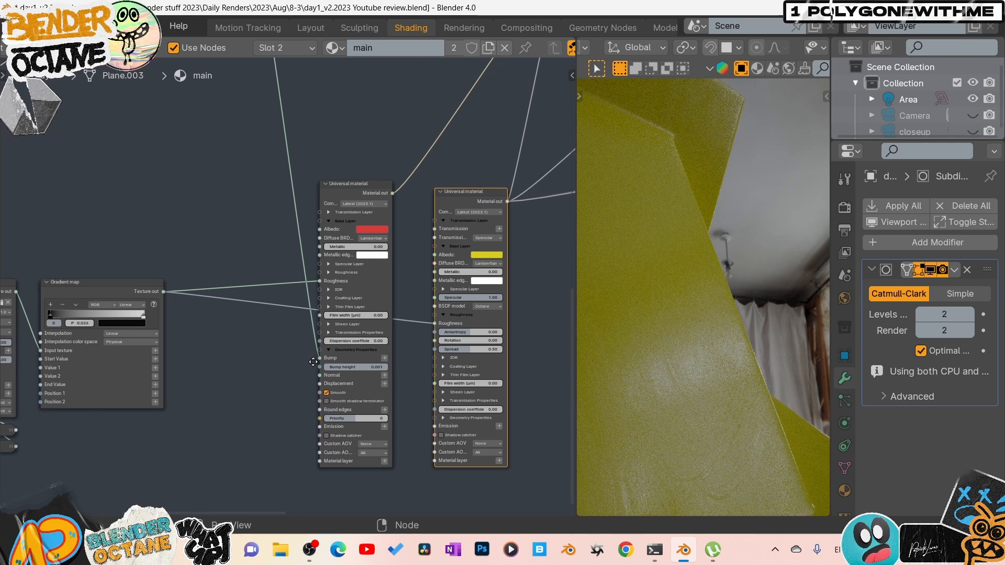
pyautogui.moveTo(194, 363); pyautogui.dragTo(230, 341, button='middle')
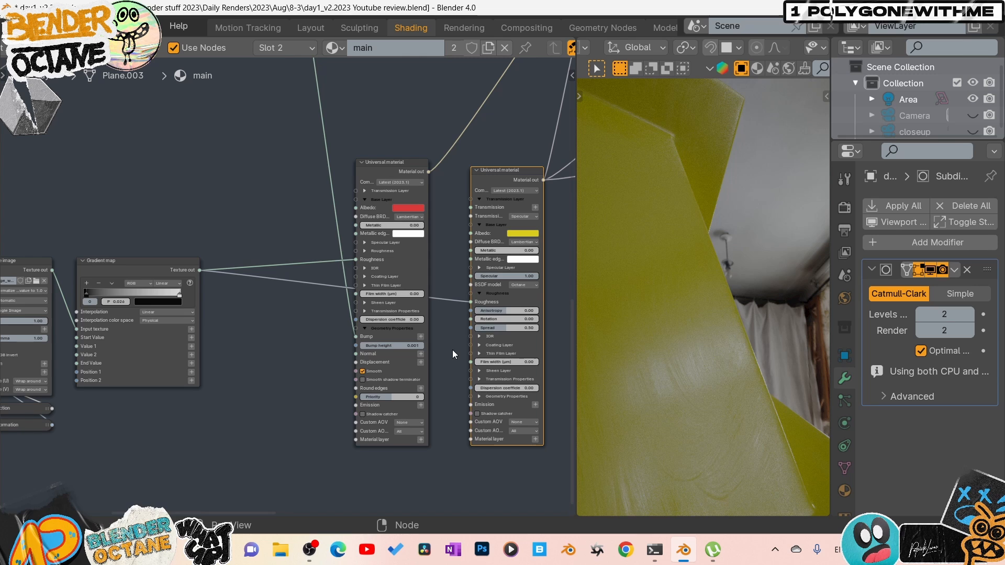
pyautogui.moveTo(452, 349); pyautogui.dragTo(406, 369, button='middle')
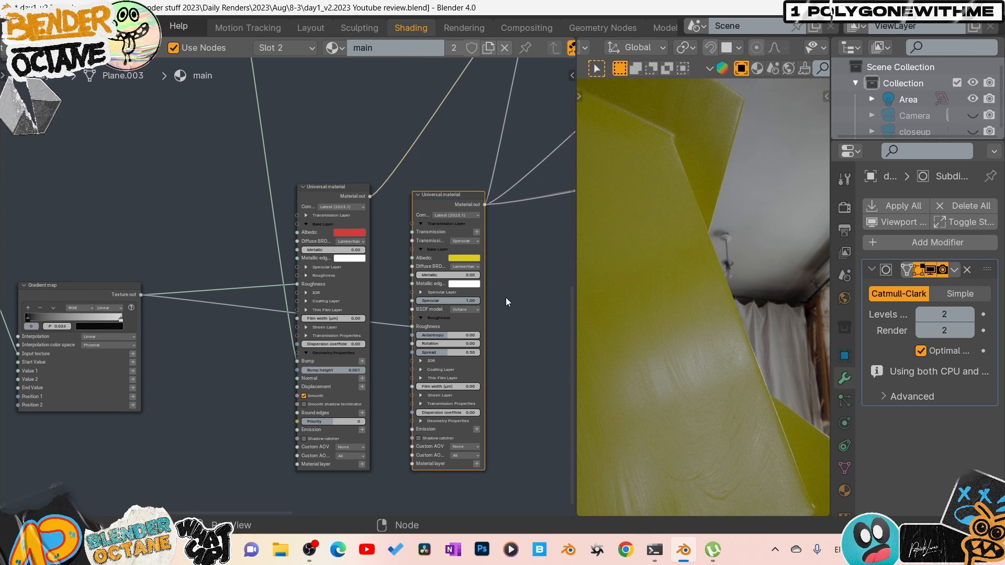
# Preview the first Mix material, which blends the red and yellow materials, and trace its Amount input to the scratch Gradient map.
pyautogui.moveTo(506, 298); pyautogui.dragTo(355, 431, button='middle')
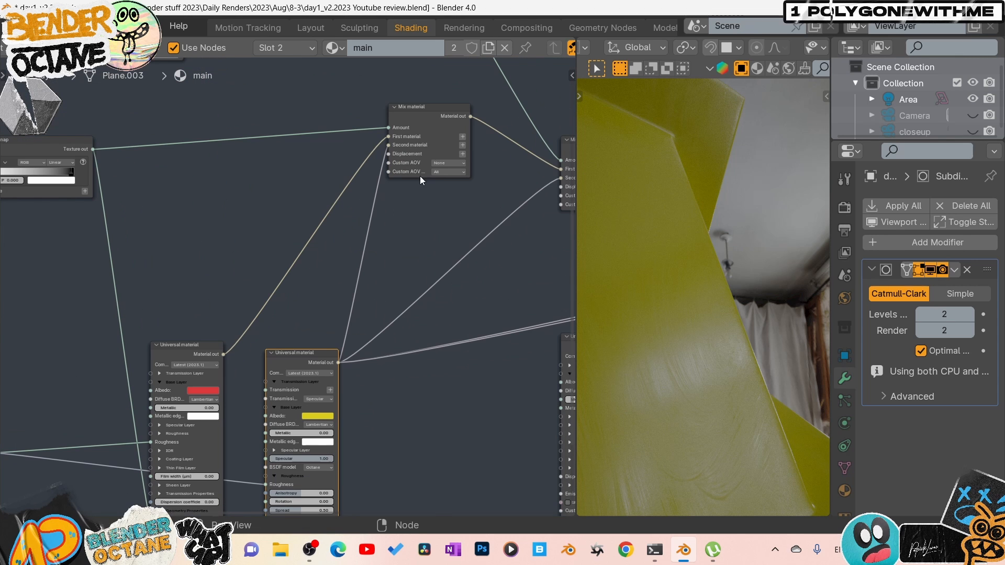
pyautogui.click(440, 112)
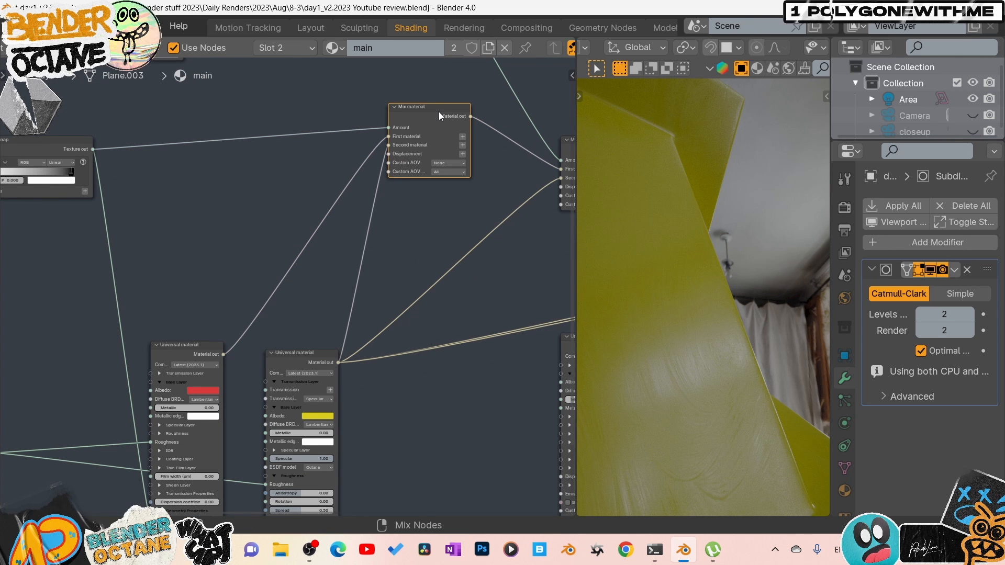
pyautogui.keyDown('ctrl'); pyautogui.keyDown('shift'); pyautogui.click(438, 111); pyautogui.keyUp('shift'); pyautogui.keyUp('ctrl')
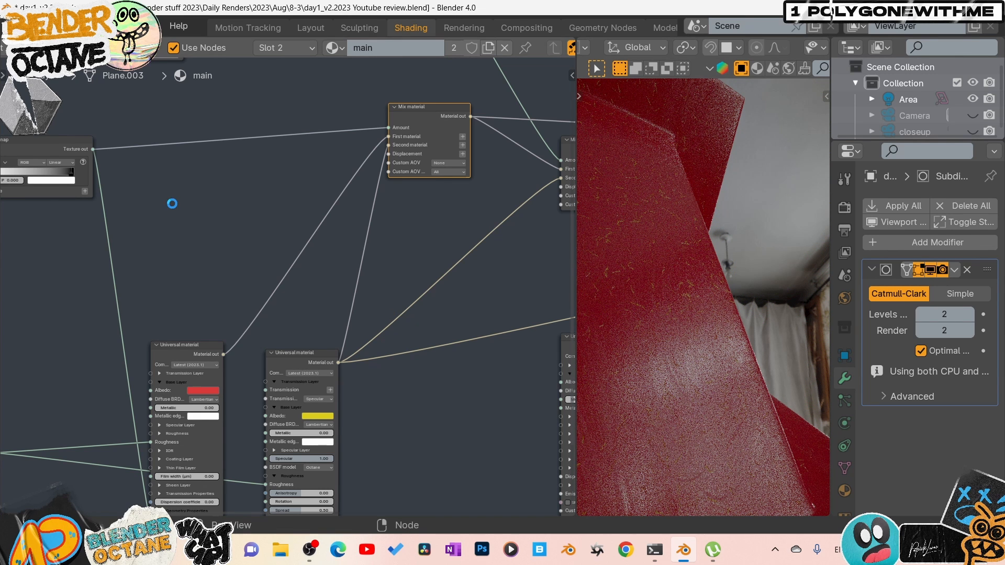
pyautogui.moveTo(172, 204); pyautogui.dragTo(292, 240, button='middle')
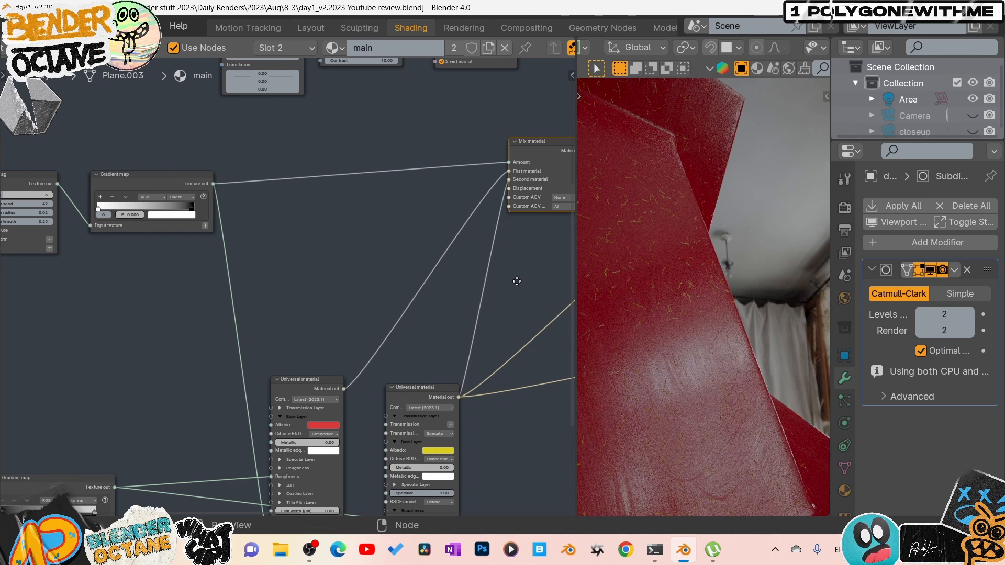
pyautogui.moveTo(517, 281); pyautogui.dragTo(385, 274, button='middle')
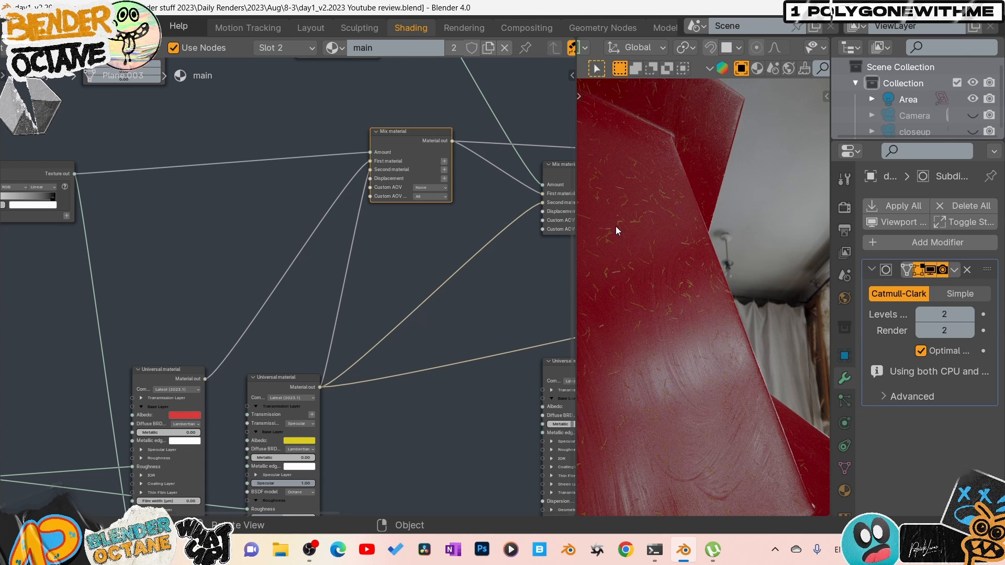
# Reposition the first and second Mix material nodes and bring the red scratched object into view for the second layer.
pyautogui.moveTo(474, 320); pyautogui.dragTo(340, 337, button='middle')
pyautogui.moveTo(283, 153); pyautogui.dragTo(234, 186)
pyautogui.click(453, 200)
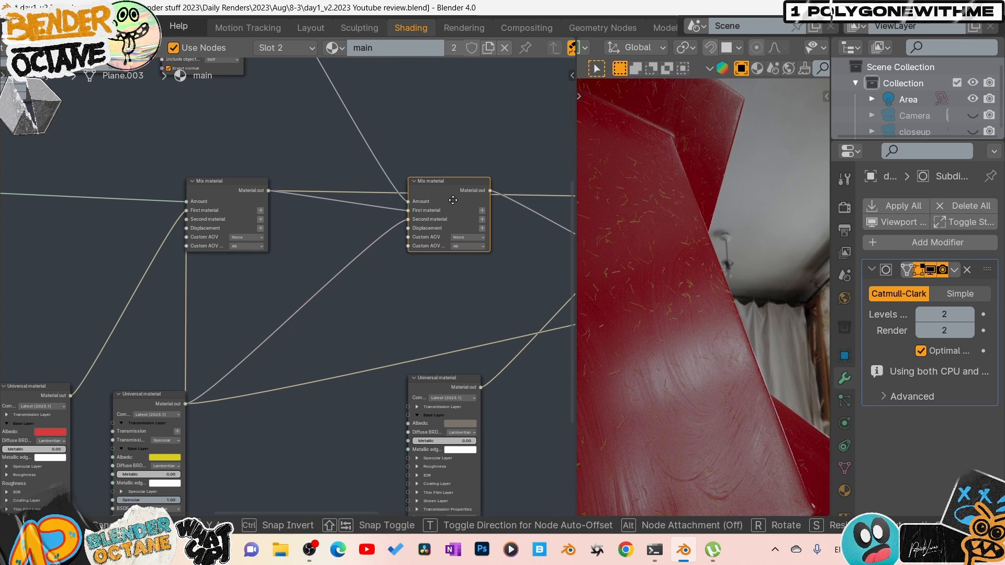
pyautogui.moveTo(453, 200); pyautogui.dragTo(460, 183)
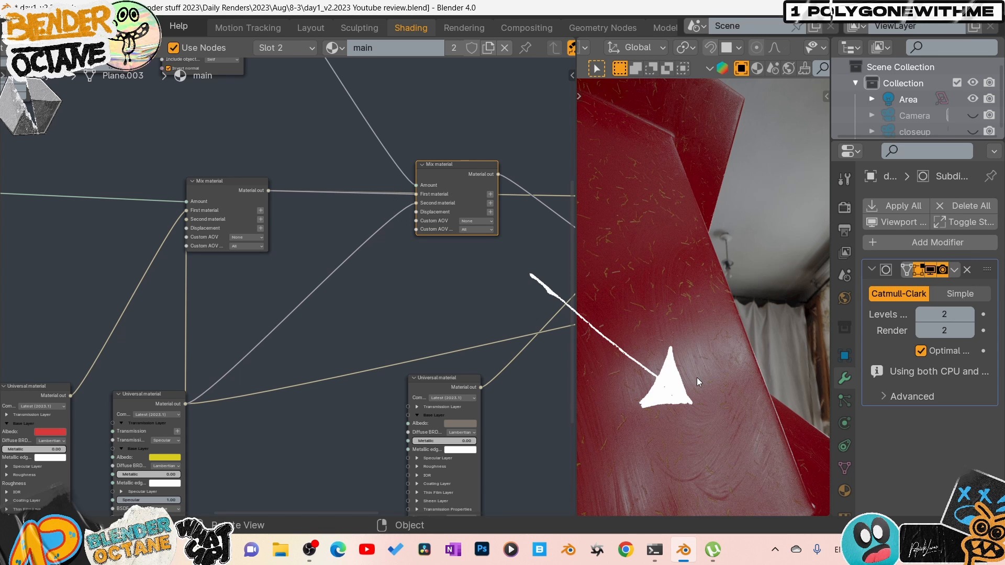
pyautogui.moveTo(328, 319); pyautogui.dragTo(191, 337, button='middle')
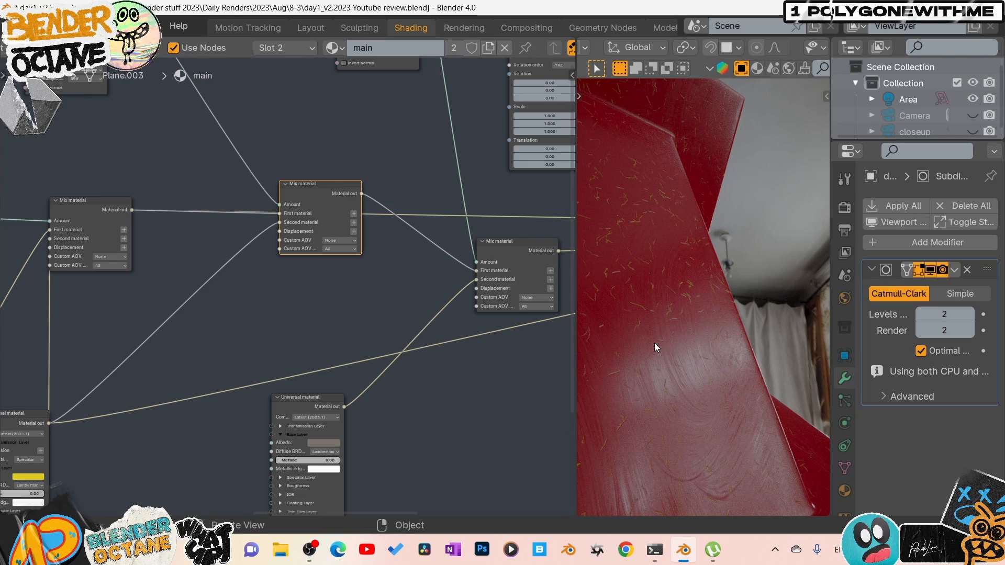
pyautogui.scroll(-1, 665, 348)
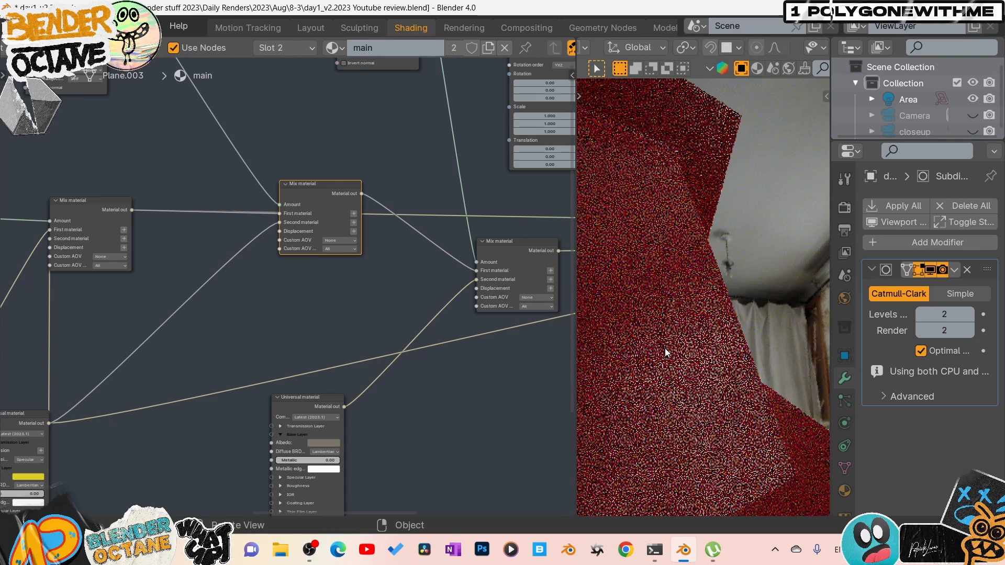
pyautogui.keyDown('shift'); pyautogui.moveTo(665, 348); pyautogui.dragTo(741, 358, button='middle'); pyautogui.keyUp('shift')
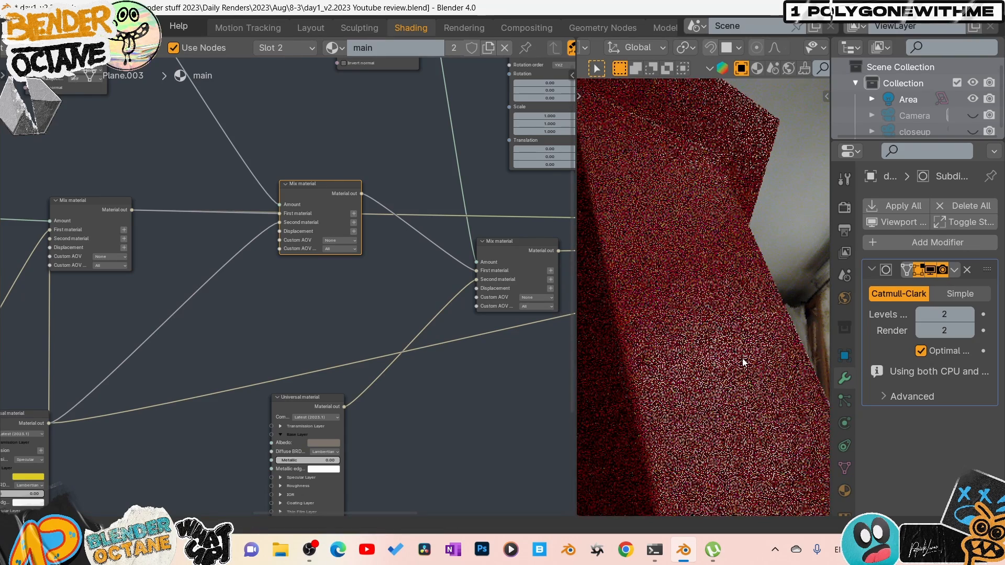
# Preview the Dirt texture driving the second Mix material's Amount and examine the mask along the object's edges.
pyautogui.moveTo(306, 150); pyautogui.dragTo(334, 194, button='middle')
pyautogui.moveTo(448, 424); pyautogui.dragTo(479, 437, button='middle')
pyautogui.moveTo(252, 167); pyautogui.dragTo(335, 246, button='middle')
pyautogui.click(193, 102)
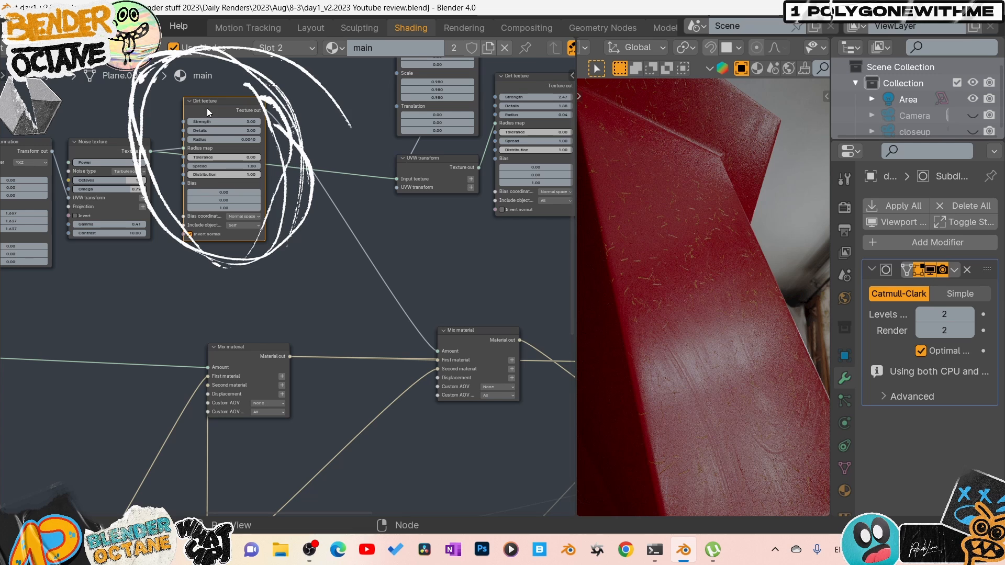
pyautogui.keyDown('ctrl'); pyautogui.keyDown('shift'); pyautogui.click(220, 99); pyautogui.keyUp('shift'); pyautogui.keyUp('ctrl')
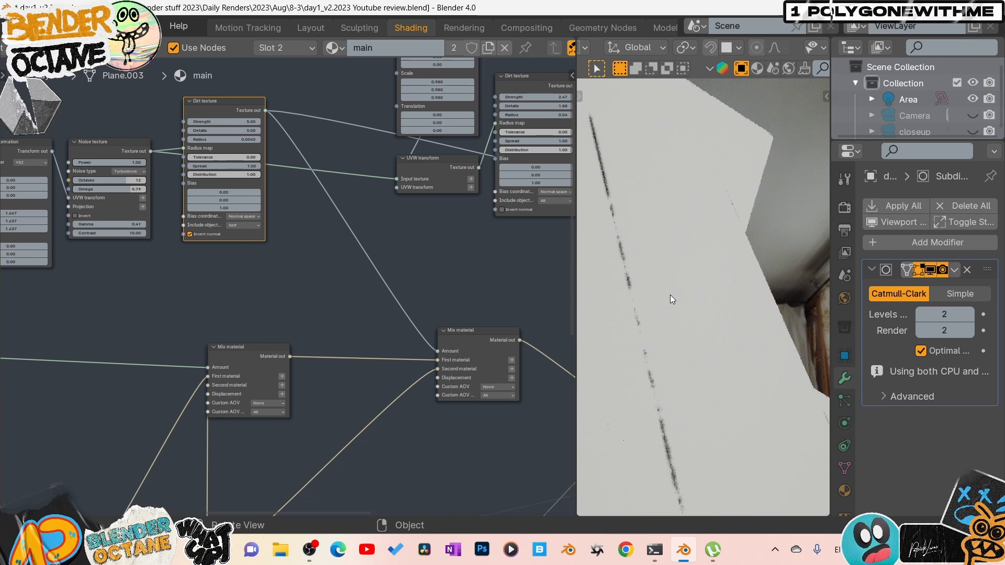
pyautogui.scroll(-2, 670, 297)
pyautogui.scroll(-2, 669, 303)
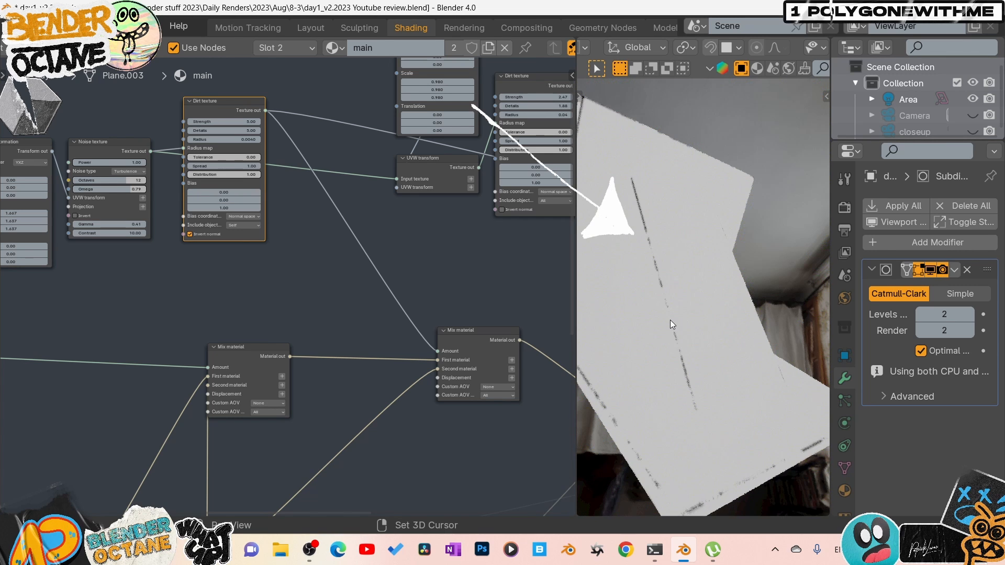
pyautogui.moveTo(670, 320); pyautogui.dragTo(712, 325, button='middle')
# Turn Invert normal off in the edge Dirt texture to compare the mask and turn it back on.
pyautogui.scroll(2, 382, 260)
pyautogui.moveTo(382, 261); pyautogui.dragTo(361, 273, button='middle')
pyautogui.moveTo(373, 339); pyautogui.dragTo(382, 361, button='middle')
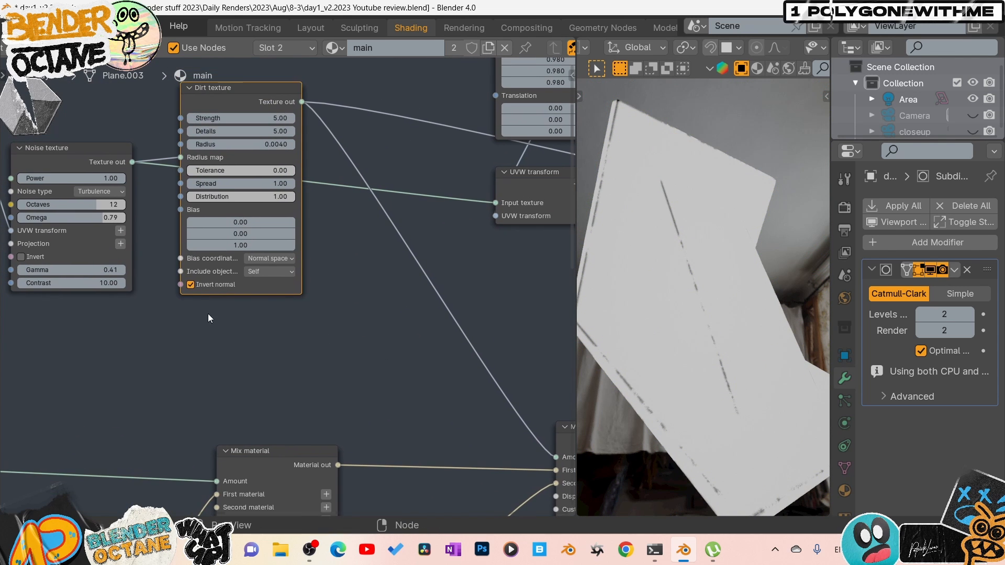
pyautogui.click(190, 285)
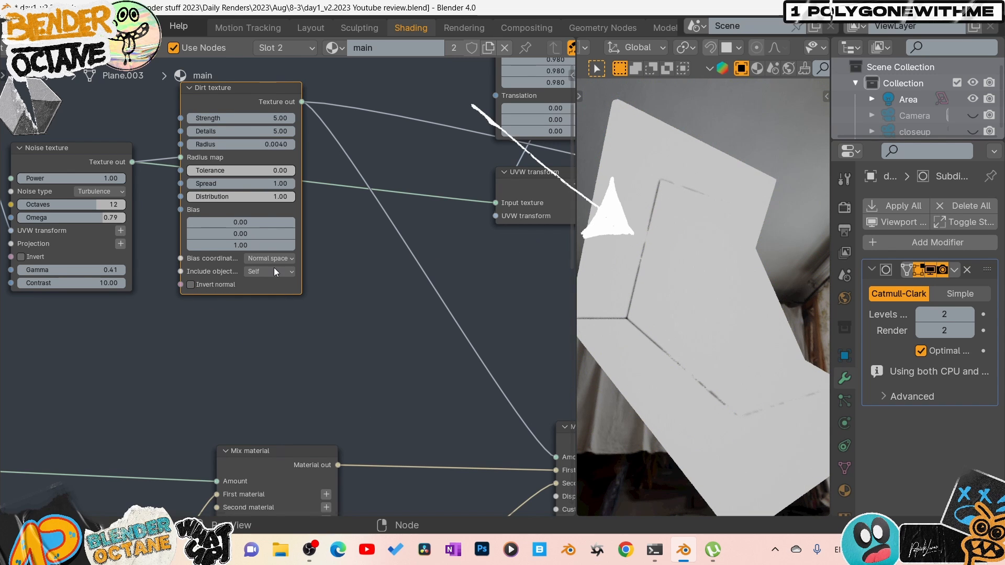
pyautogui.click(191, 284)
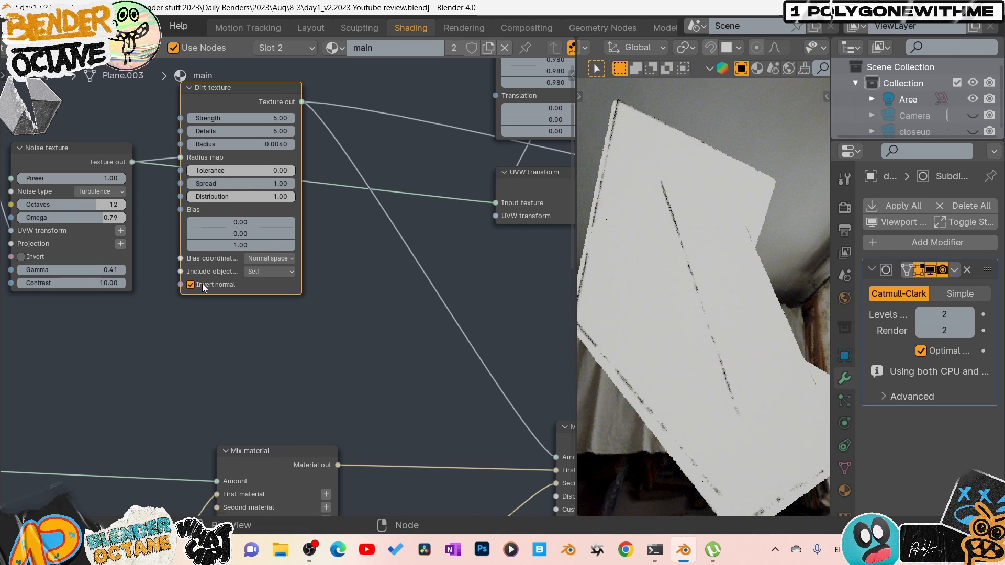
# Disconnect the Noise texture from the edge Dirt texture's Radius map to compare the mask and reconnect it.
pyautogui.moveTo(188, 322); pyautogui.dragTo(336, 351, button='middle')
pyautogui.click(236, 191)
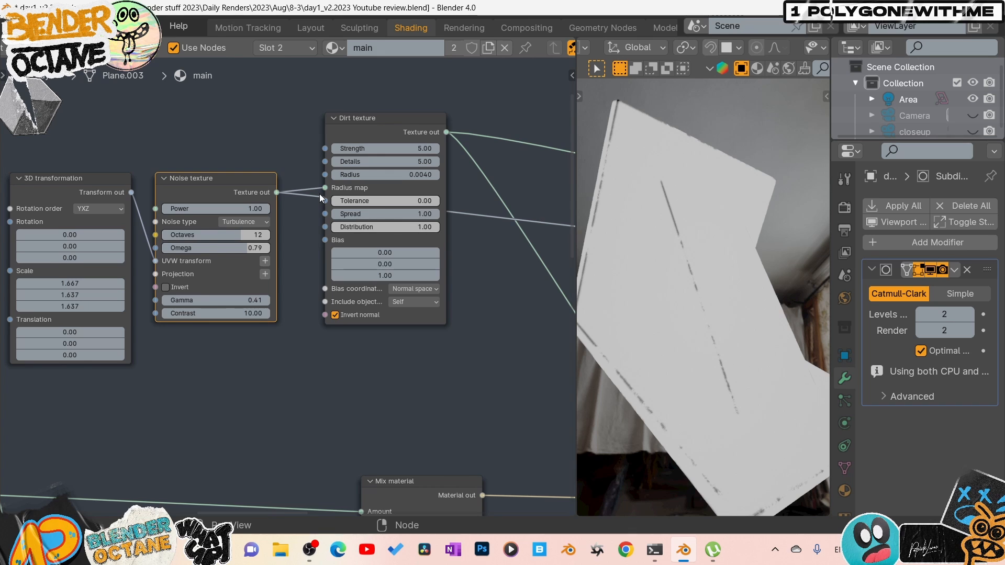
pyautogui.moveTo(324, 187)
pyautogui.mouseDown()
pyautogui.moveTo(301, 175)
pyautogui.moveTo(312, 193)
pyautogui.mouseUp()
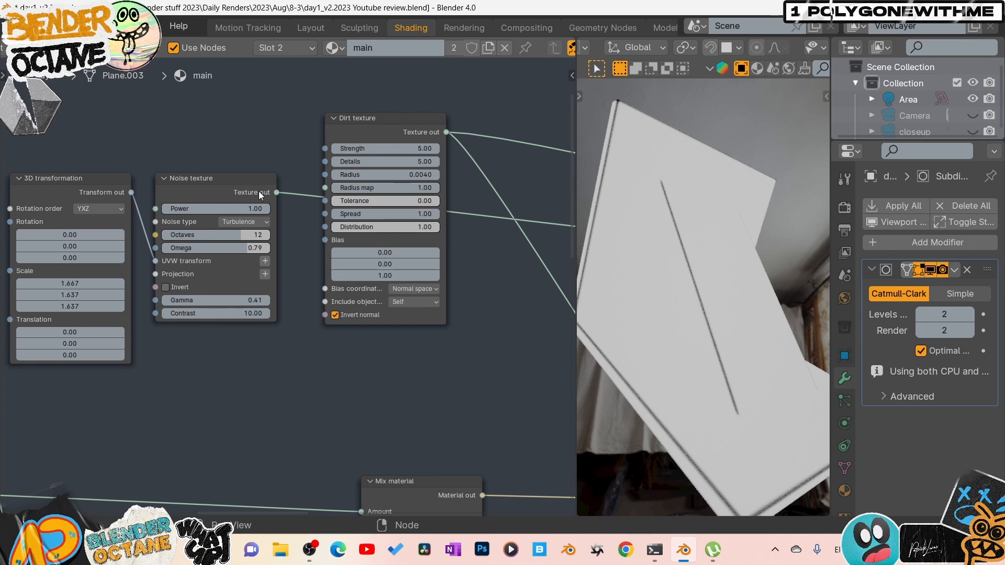
pyautogui.moveTo(275, 191); pyautogui.dragTo(328, 188)
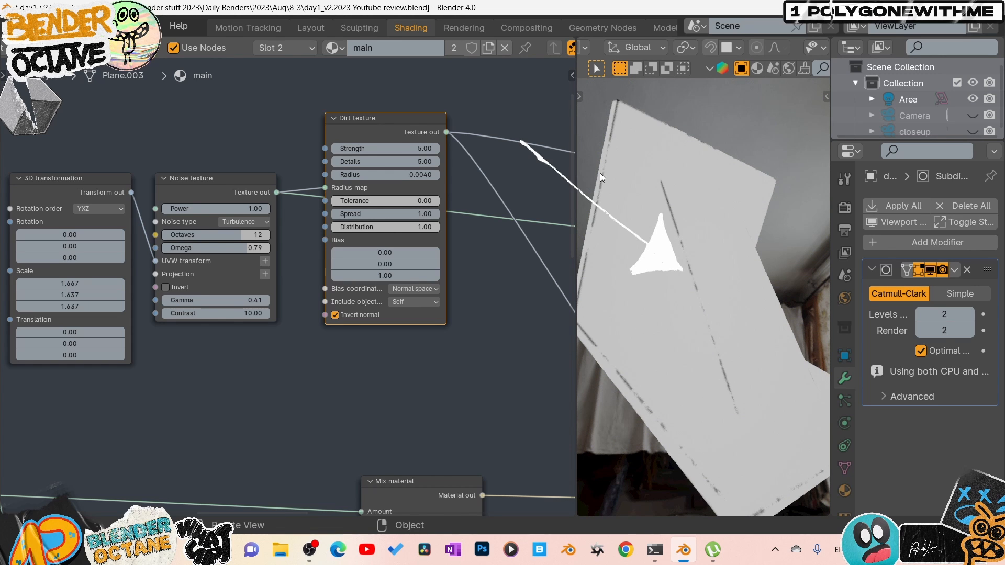
# Preview the second Mix material and examine the yellow edge wear on the red object up close.
pyautogui.moveTo(155, 397)
pyautogui.mouseDown(button='middle')
pyautogui.moveTo(180, 385)
pyautogui.moveTo(58, 388)
pyautogui.mouseUp(button='middle')
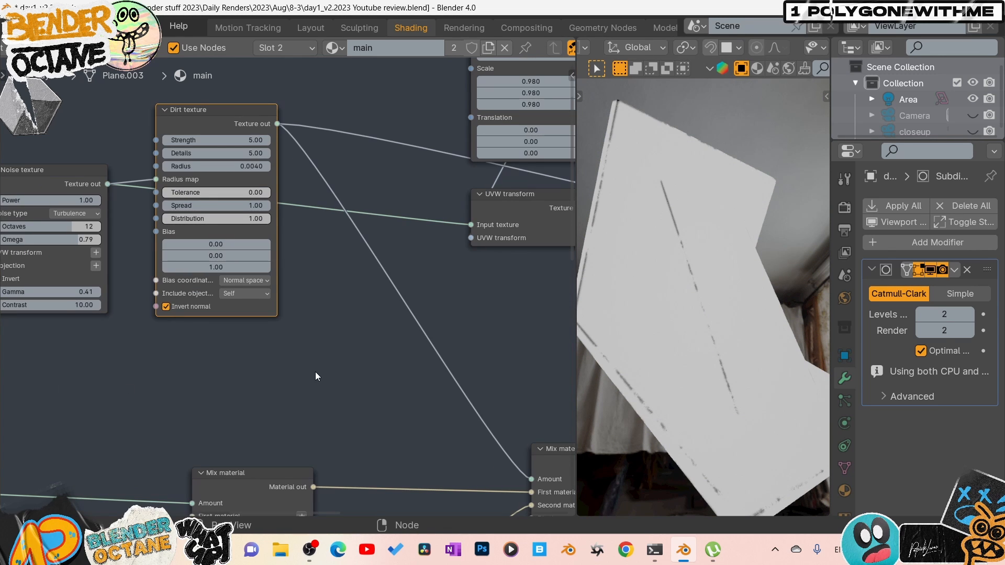
pyautogui.moveTo(452, 347); pyautogui.dragTo(250, 284, button='middle')
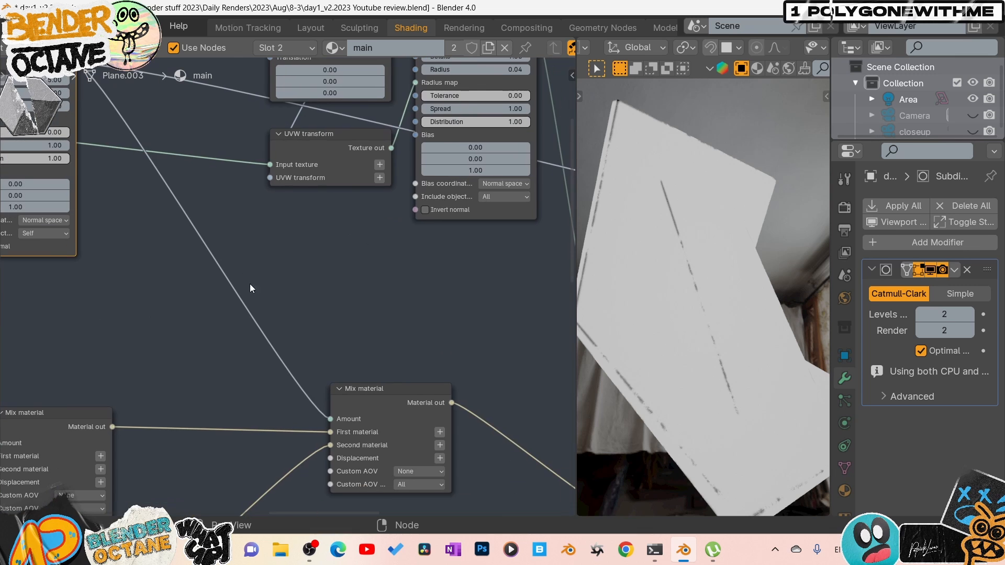
pyautogui.click(380, 390)
pyautogui.moveTo(410, 337); pyautogui.dragTo(366, 205, button='middle')
pyautogui.scroll(-3, 306, 447)
pyautogui.moveTo(285, 457); pyautogui.dragTo(365, 339, button='middle')
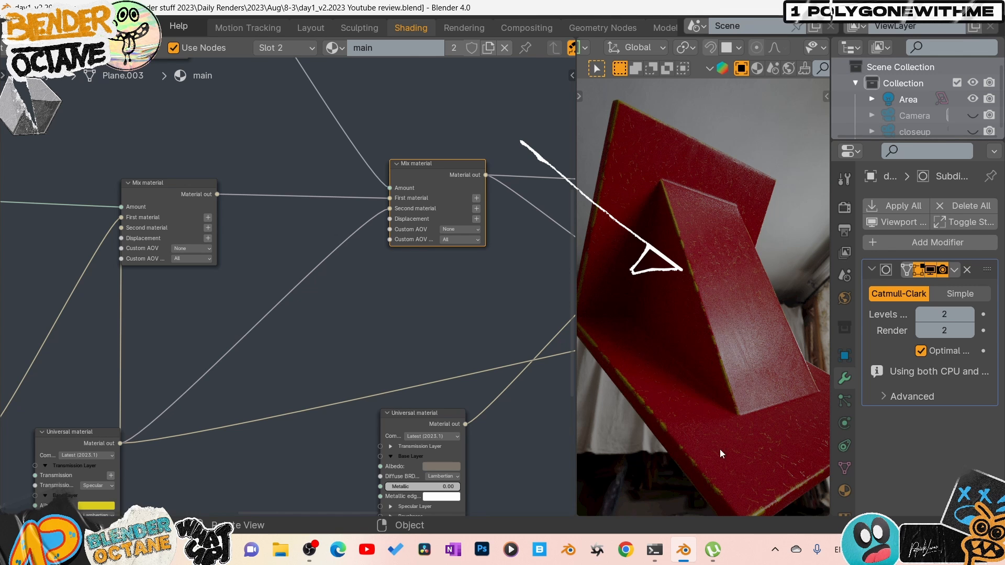
pyautogui.scroll(5, 706, 298)
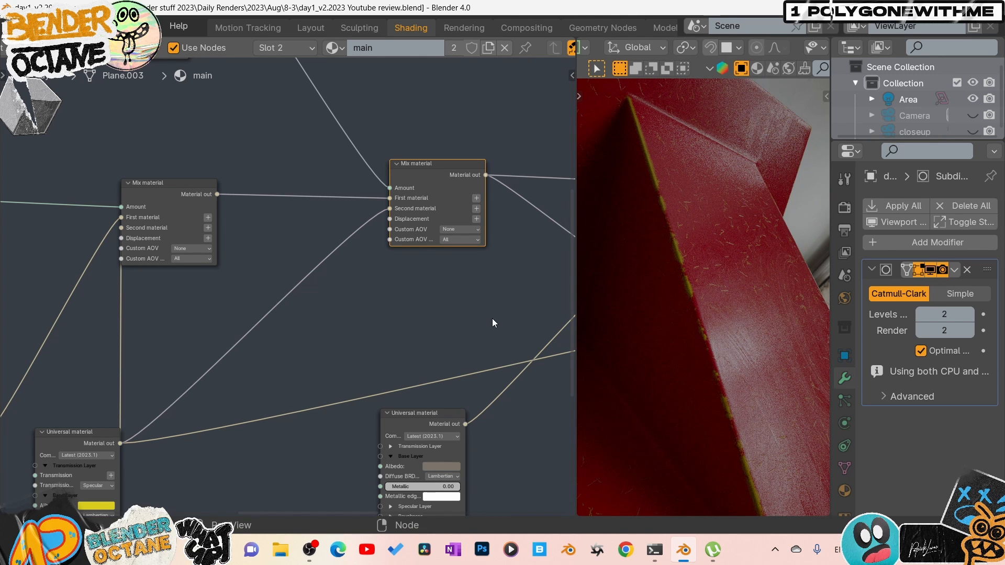
# Preview the grey-brown Universal material that feeds the third Mix material's Second material input.
pyautogui.scroll(-1, 281, 273)
pyautogui.moveTo(281, 273); pyautogui.dragTo(163, 292, button='middle')
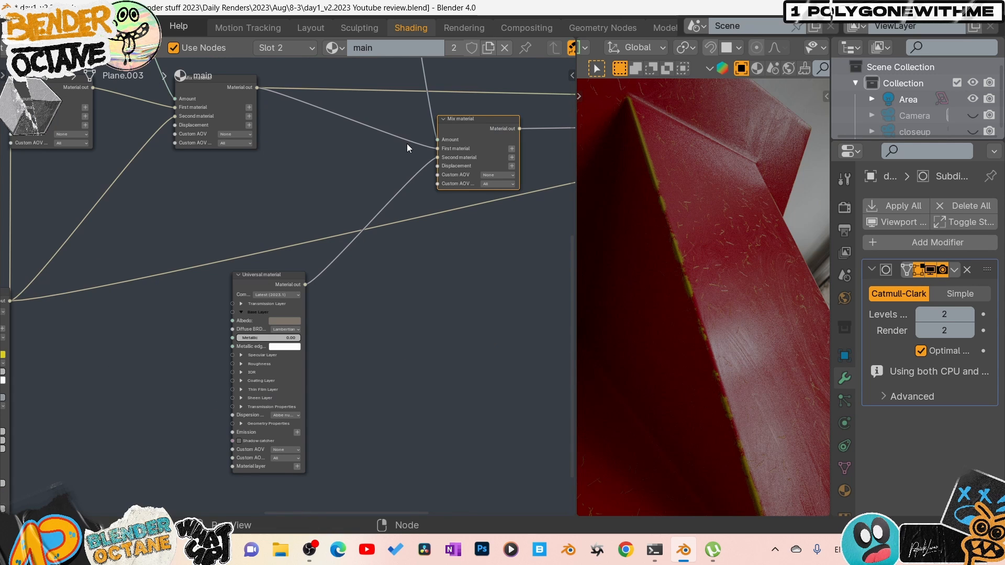
pyautogui.keyDown('ctrl'); pyautogui.keyDown('shift'); pyautogui.click(285, 286); pyautogui.keyUp('shift'); pyautogui.keyUp('ctrl')
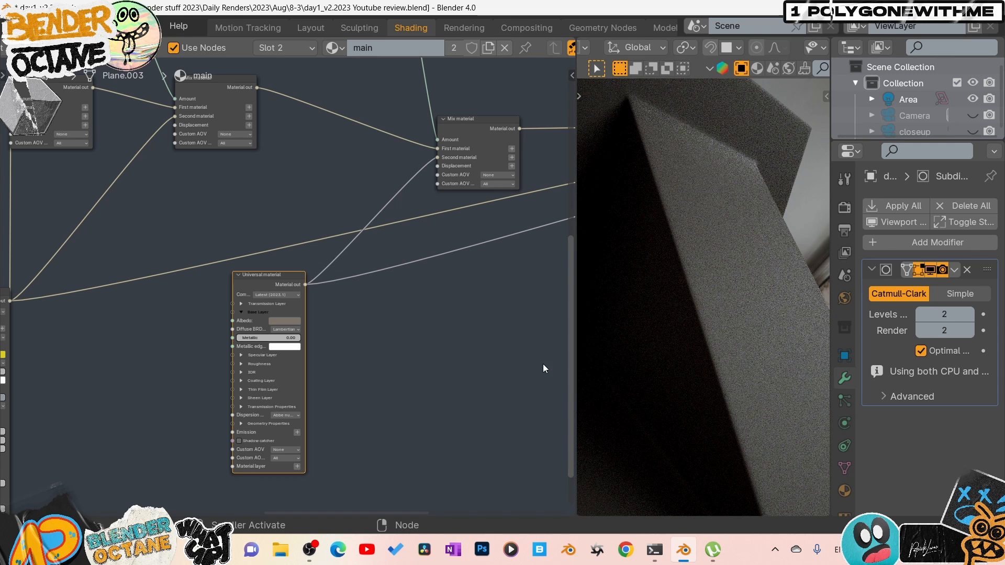
# Preview the Dirt texture linked to the third Mix material's Amount and examine the mask in the object's creases.
pyautogui.moveTo(542, 363)
pyautogui.mouseDown(button='middle')
pyautogui.moveTo(300, 113)
pyautogui.moveTo(347, 258)
pyautogui.moveTo(399, 313)
pyautogui.mouseUp(button='middle')
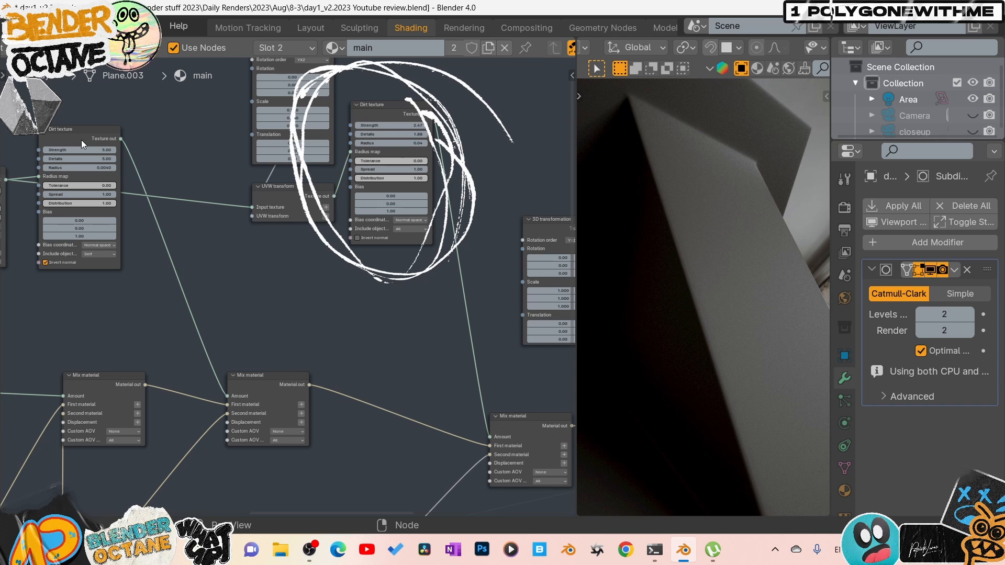
pyautogui.click(422, 130)
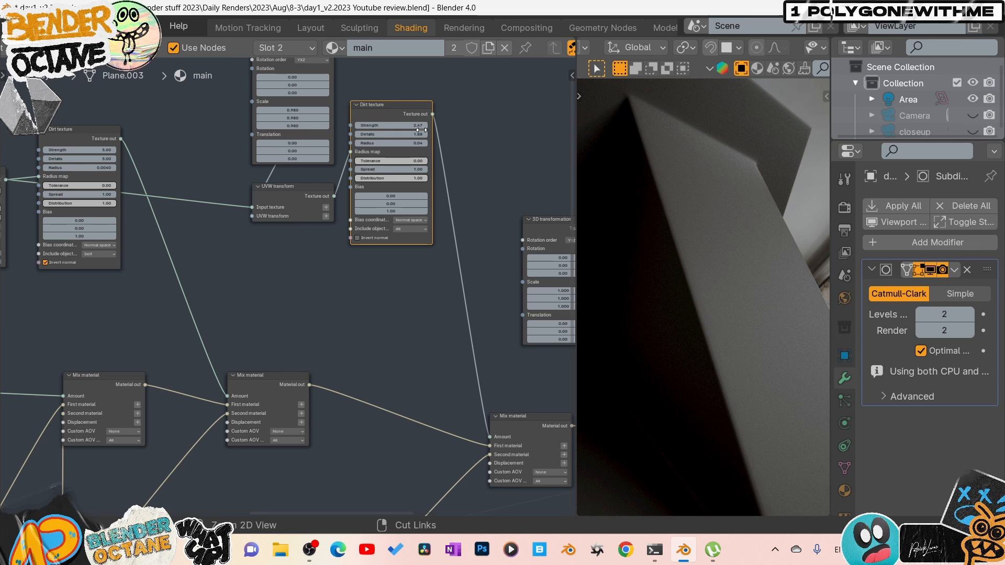
pyautogui.hotkey('ctrl', 'z')
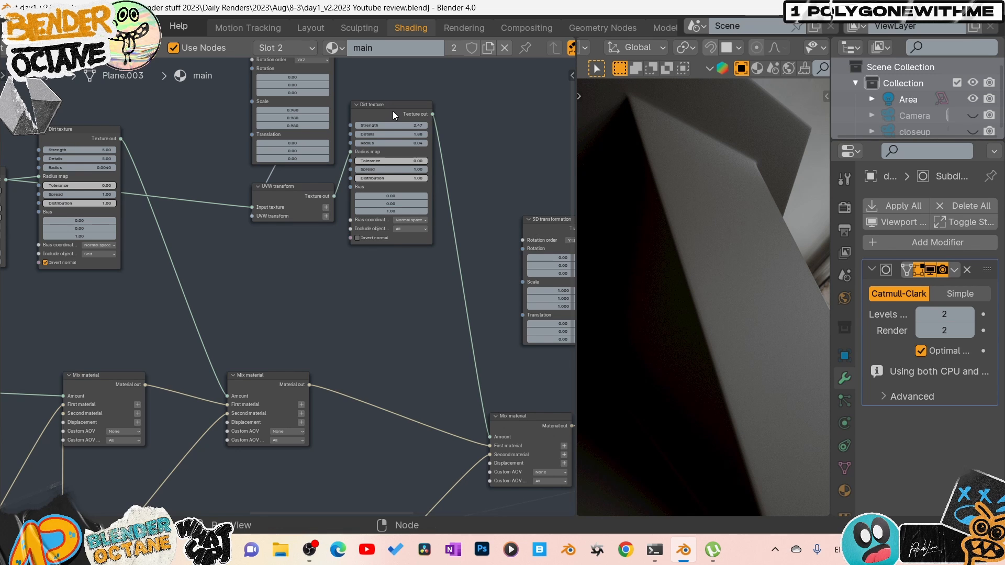
pyautogui.hotkey('ctrl', 'shift', 'z')
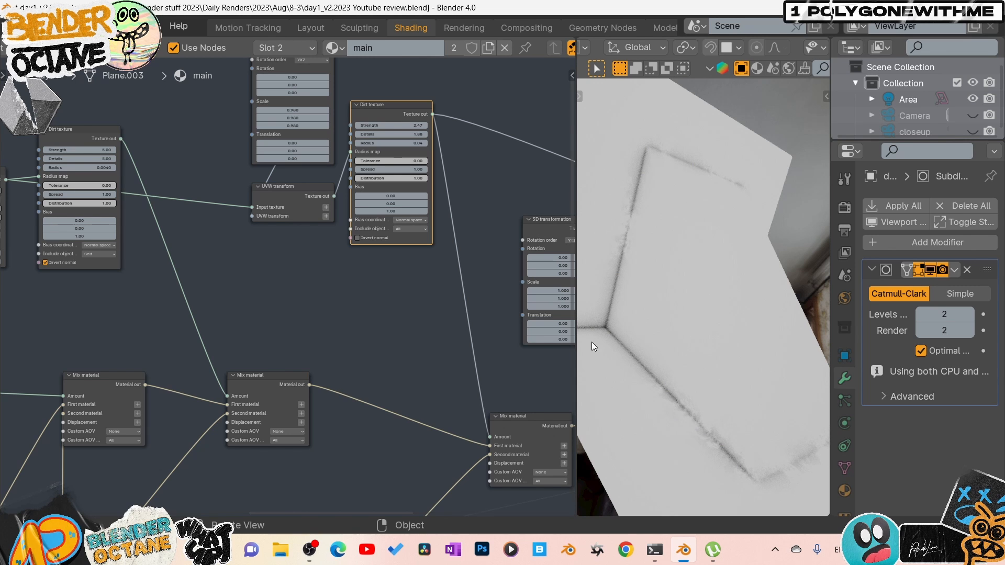
# Disconnect the UVW transform from the crease Dirt texture's Radius map to compare the mask without noise.
pyautogui.moveTo(445, 233); pyautogui.dragTo(439, 280, button='middle')
pyautogui.scroll(4, 365, 187)
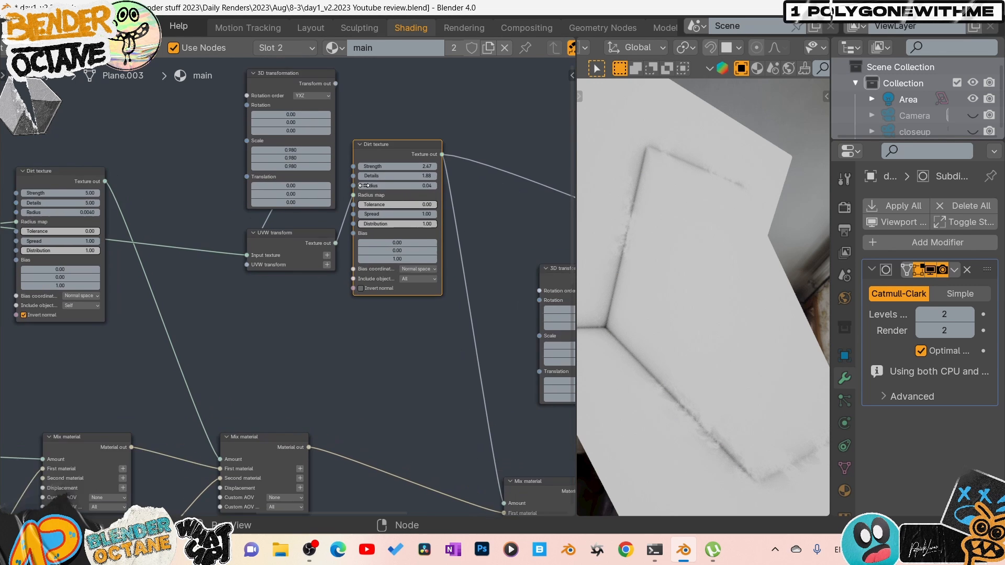
pyautogui.moveTo(332, 352); pyautogui.dragTo(309, 432, button='middle')
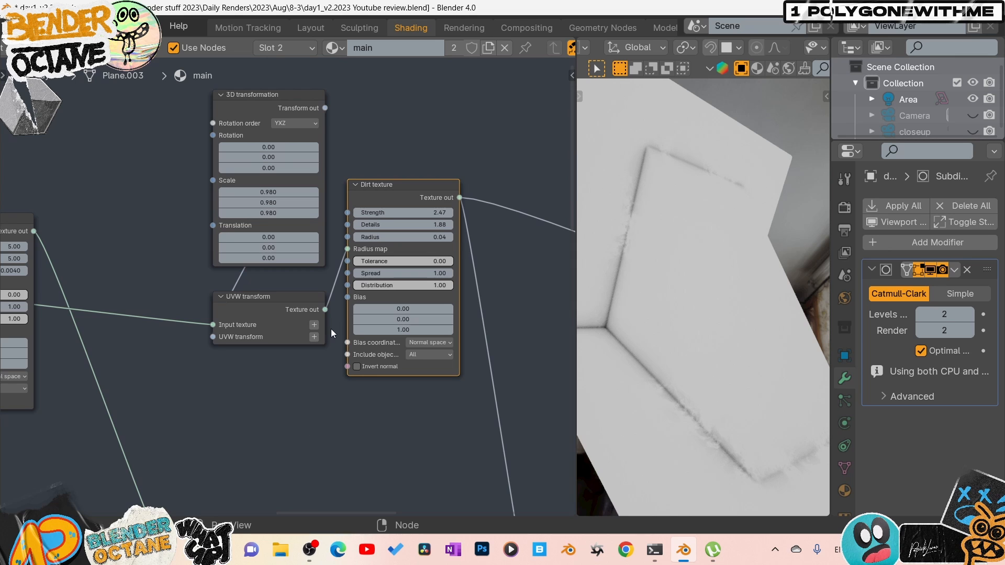
pyautogui.moveTo(347, 249); pyautogui.dragTo(318, 259)
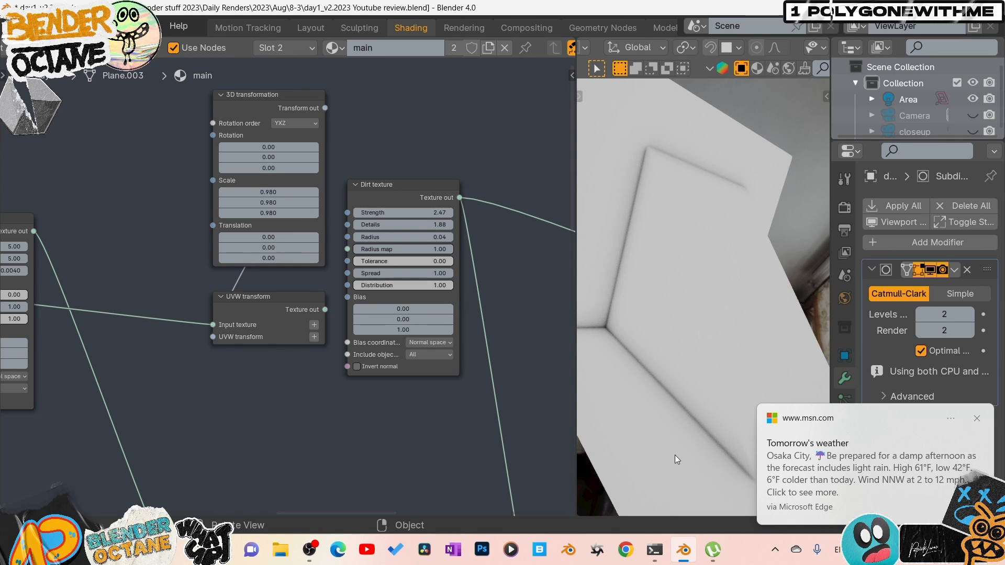
# Dismiss the weather notification and save the Blender file.
pyautogui.click(978, 419)
pyautogui.moveTo(242, 393); pyautogui.dragTo(407, 367, button='middle')
pyautogui.hotkey('ctrl', 's')
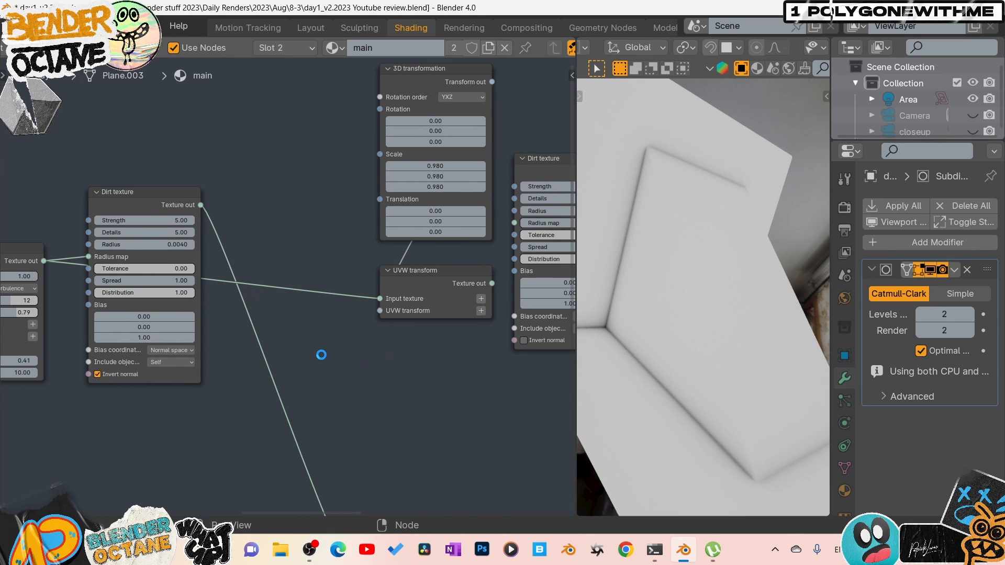
# Preview the UVW transform texture, which reuses the Noise texture with its own 3D transformation.
pyautogui.scroll(-3, 322, 356)
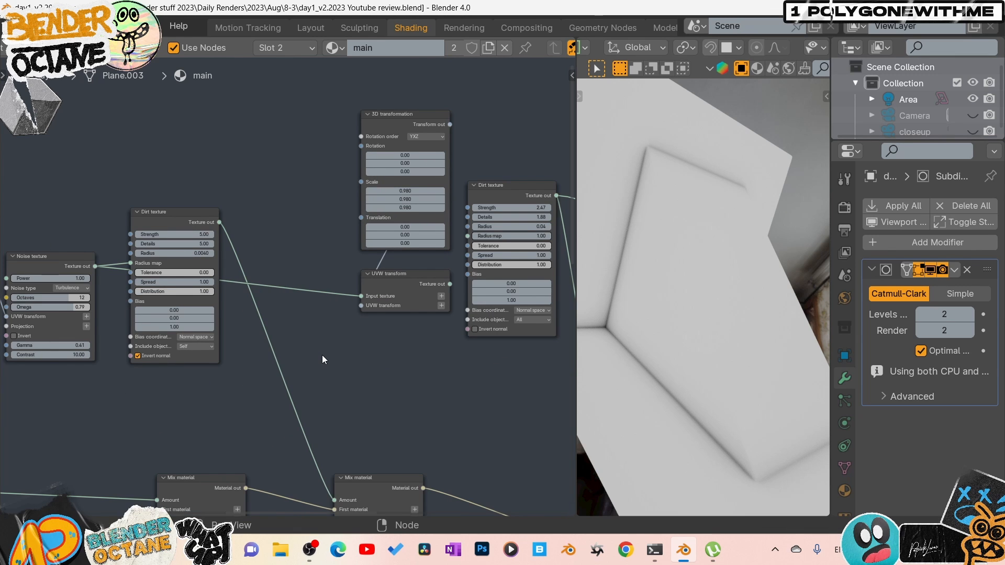
pyautogui.moveTo(323, 359)
pyautogui.mouseDown(button='middle')
pyautogui.moveTo(341, 363)
pyautogui.moveTo(314, 370)
pyautogui.mouseUp(button='middle')
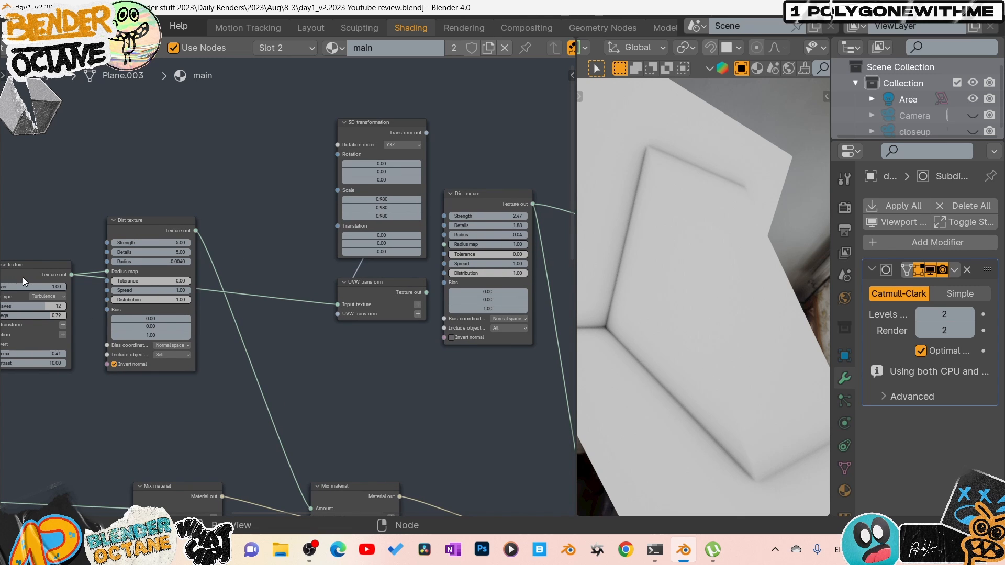
pyautogui.click(358, 288)
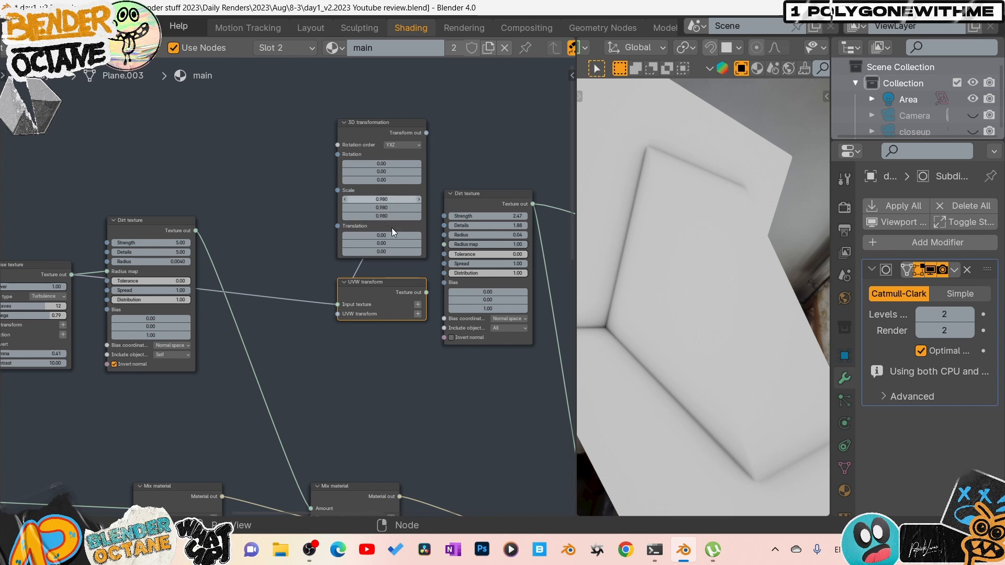
pyautogui.keyDown('ctrl'); pyautogui.keyDown('shift'); pyautogui.click(408, 287); pyautogui.keyUp('shift'); pyautogui.keyUp('ctrl')
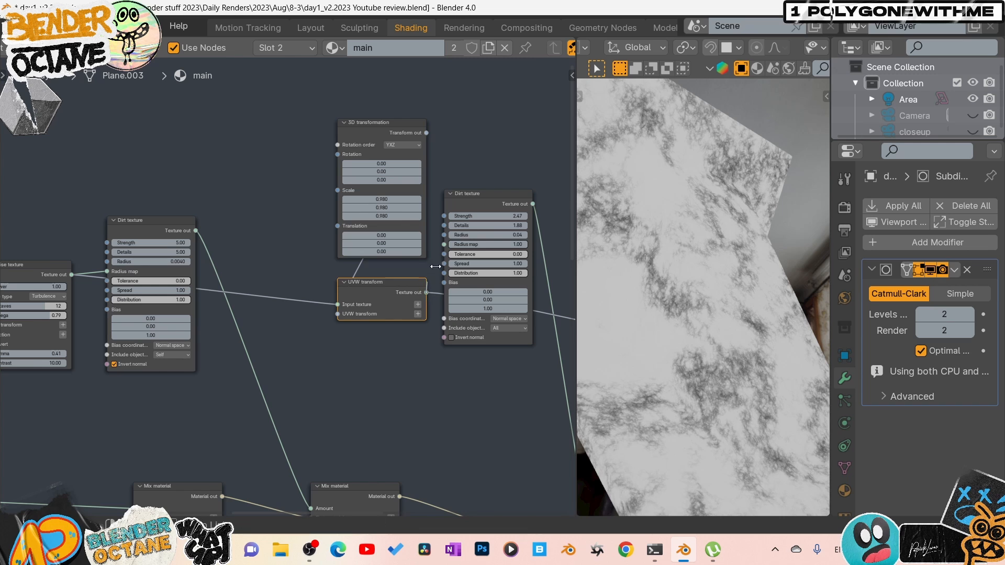
# Reconnect the UVW transform to the crease Dirt texture's Radius map and preview that Dirt texture.
pyautogui.moveTo(426, 293); pyautogui.dragTo(445, 244)
pyautogui.click(512, 204)
pyautogui.keyDown('ctrl'); pyautogui.keyDown('shift'); pyautogui.click(511, 203); pyautogui.keyUp('shift'); pyautogui.keyUp('ctrl')
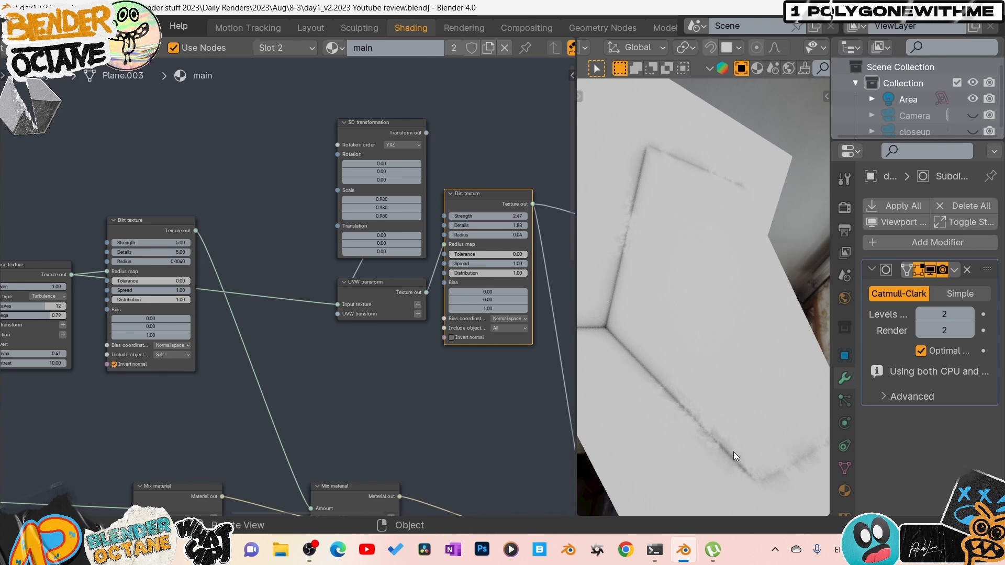
# Preview the third Mix material and examine the dust layer in the creases of the red object.
pyautogui.moveTo(402, 377)
pyautogui.mouseDown(button='middle')
pyautogui.moveTo(178, 327)
pyautogui.moveTo(94, 101)
pyautogui.mouseUp(button='middle')
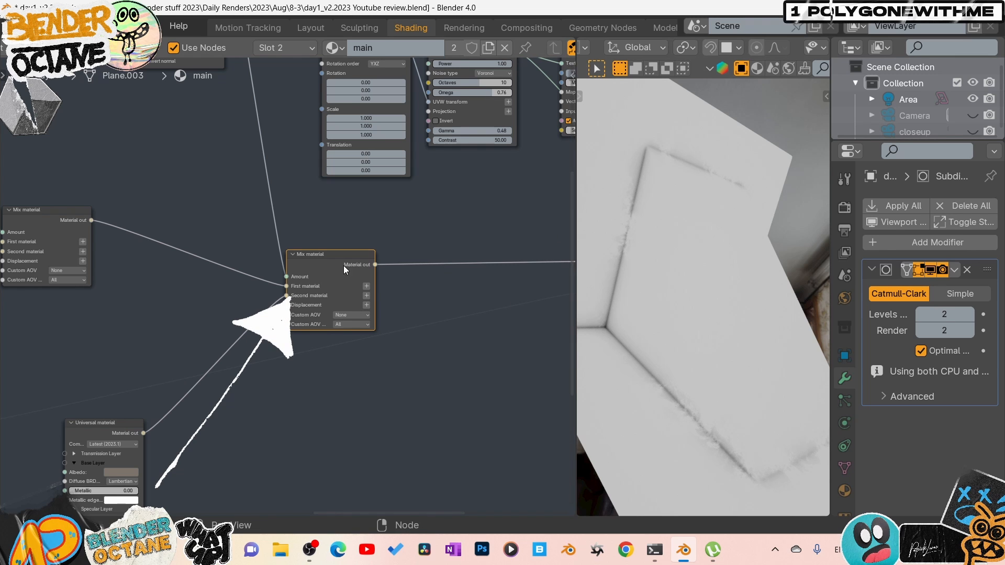
pyautogui.keyDown('ctrl'); pyautogui.keyDown('shift'); pyautogui.click(321, 258); pyautogui.keyUp('shift'); pyautogui.keyUp('ctrl')
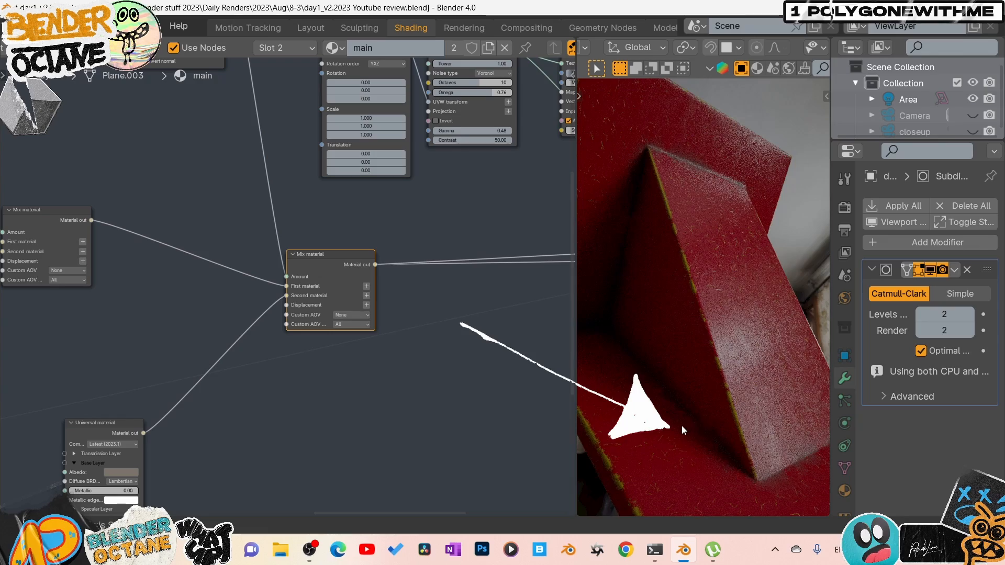
# Inspect the creases of the red object from other angles and select the final Mix material that follows the dust layer.
pyautogui.moveTo(681, 425); pyautogui.dragTo(796, 328, button='middle')
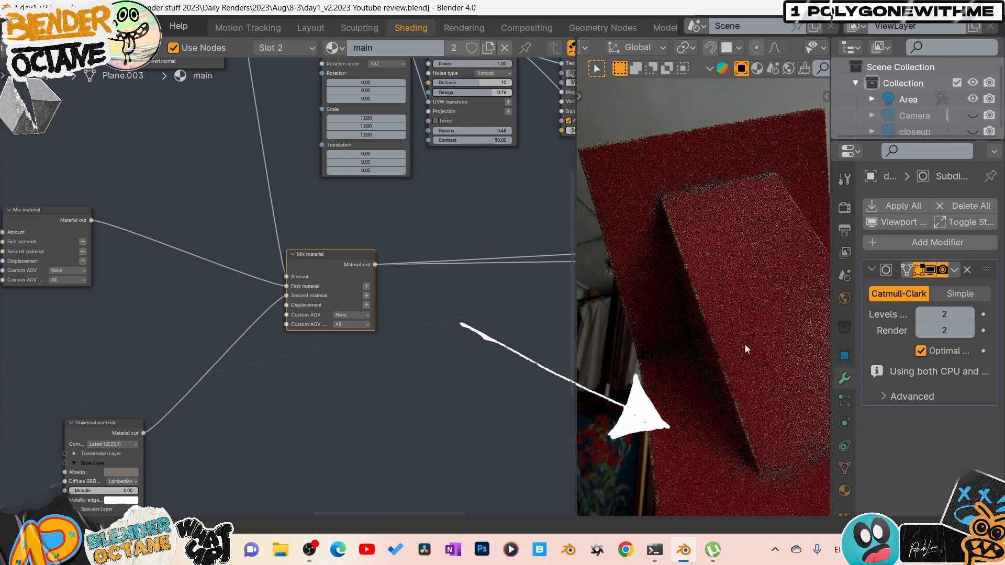
pyautogui.moveTo(746, 349)
pyautogui.mouseDown(button='middle')
pyautogui.moveTo(666, 354)
pyautogui.moveTo(709, 386)
pyautogui.moveTo(646, 397)
pyautogui.moveTo(749, 368)
pyautogui.moveTo(796, 313)
pyautogui.moveTo(770, 274)
pyautogui.moveTo(773, 315)
pyautogui.moveTo(733, 221)
pyautogui.mouseUp(button='middle')
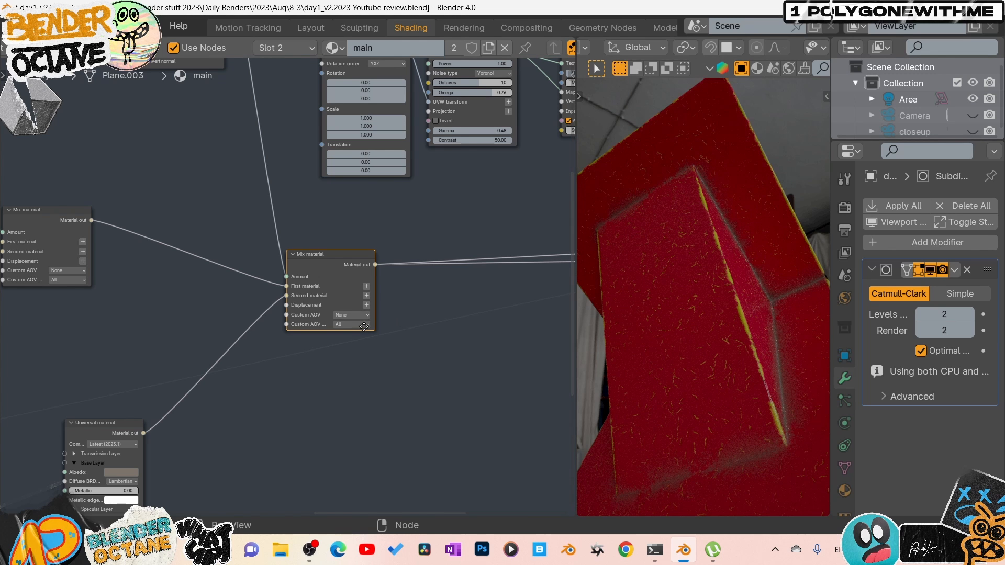
pyautogui.moveTo(364, 326); pyautogui.dragTo(162, 348, button='middle')
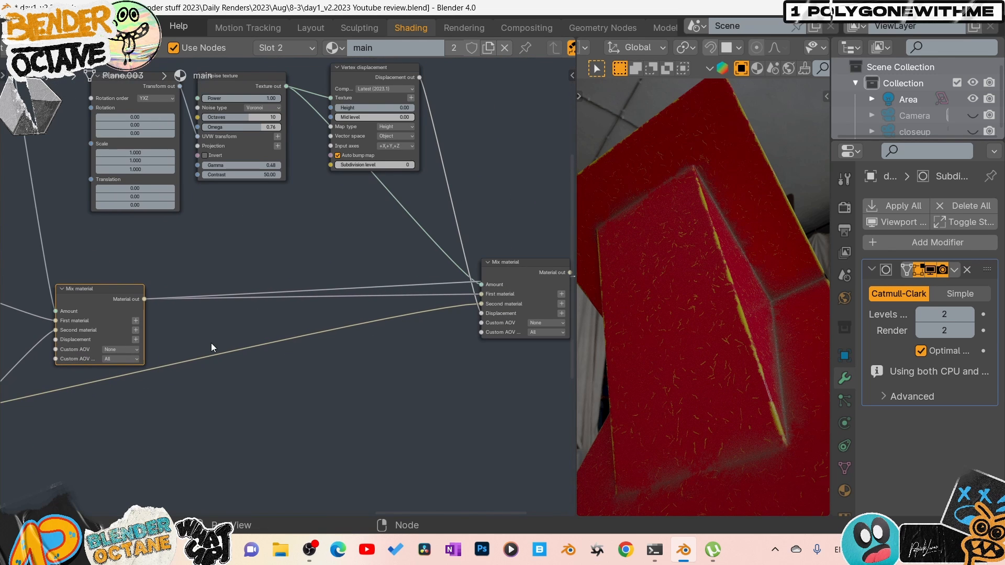
pyautogui.moveTo(384, 339); pyautogui.dragTo(336, 351, button='middle')
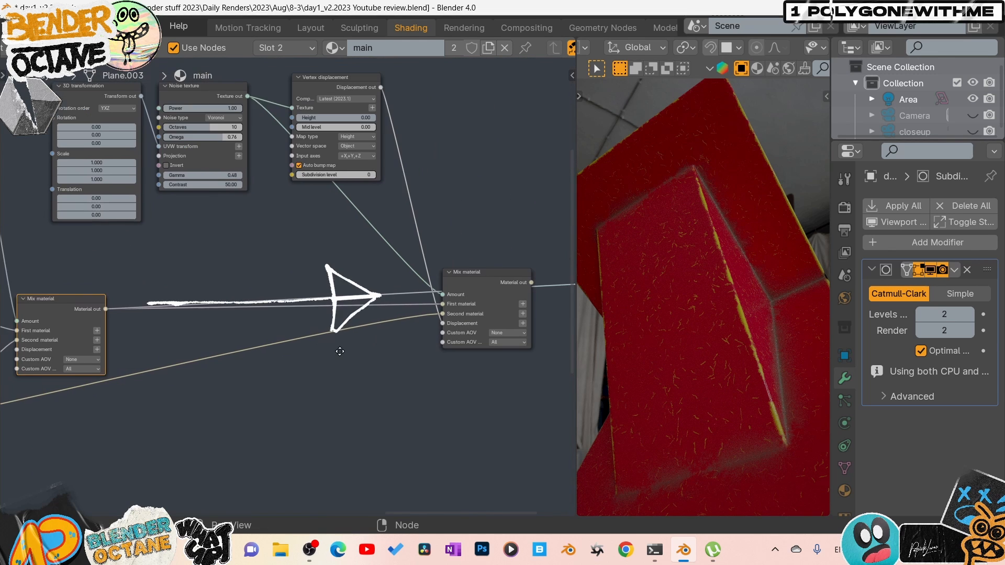
pyautogui.click(470, 283)
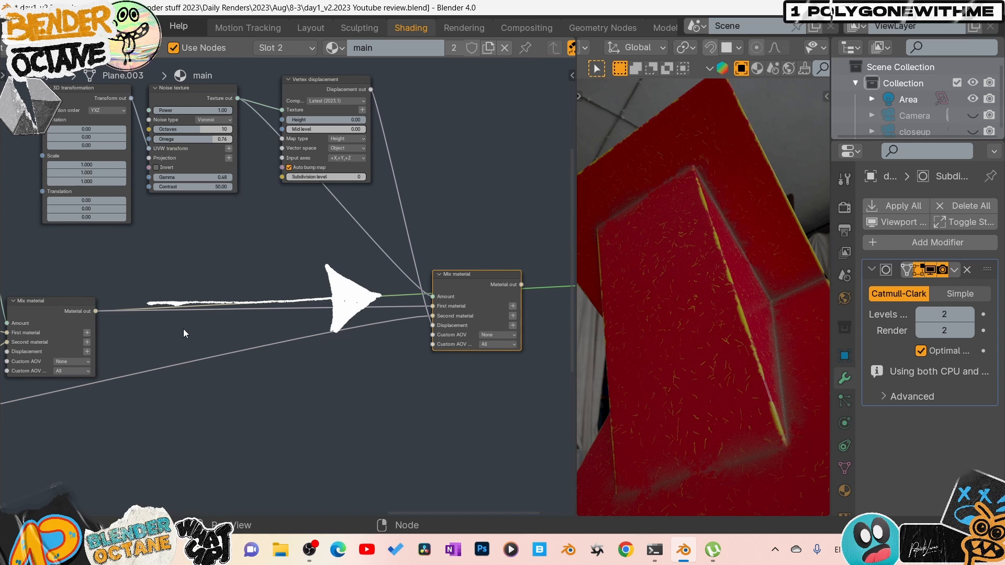
# Trace the links from the earlier Mix materials and the dust Universal material through to the final Mix material.
pyautogui.moveTo(314, 385)
pyautogui.mouseDown(button='middle')
pyautogui.moveTo(463, 317)
pyautogui.moveTo(448, 342)
pyautogui.mouseUp(button='middle')
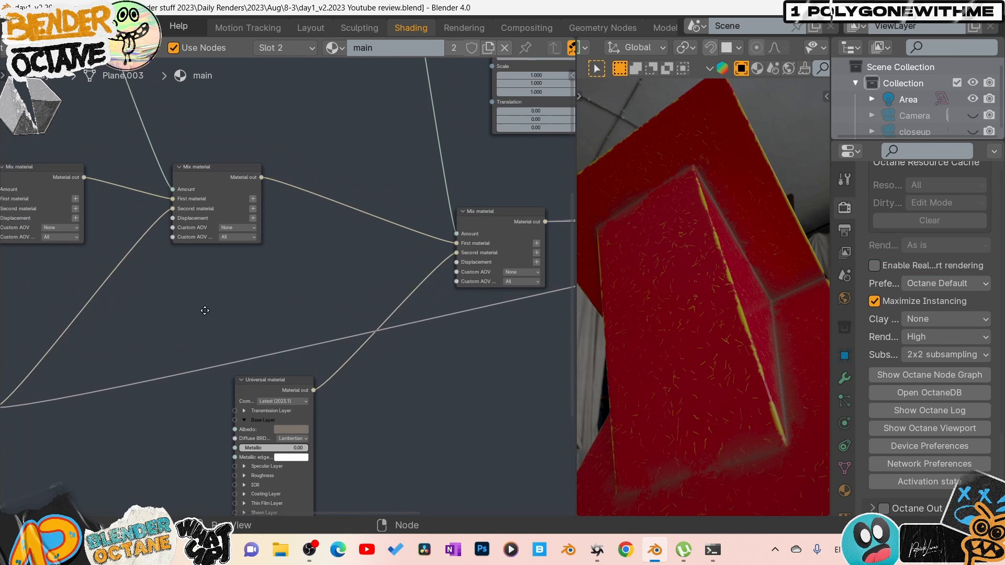
pyautogui.moveTo(205, 310); pyautogui.dragTo(178, 316, button='middle')
pyautogui.moveTo(316, 319); pyautogui.dragTo(88, 353, button='middle')
pyautogui.moveTo(270, 348); pyautogui.dragTo(107, 387, button='middle')
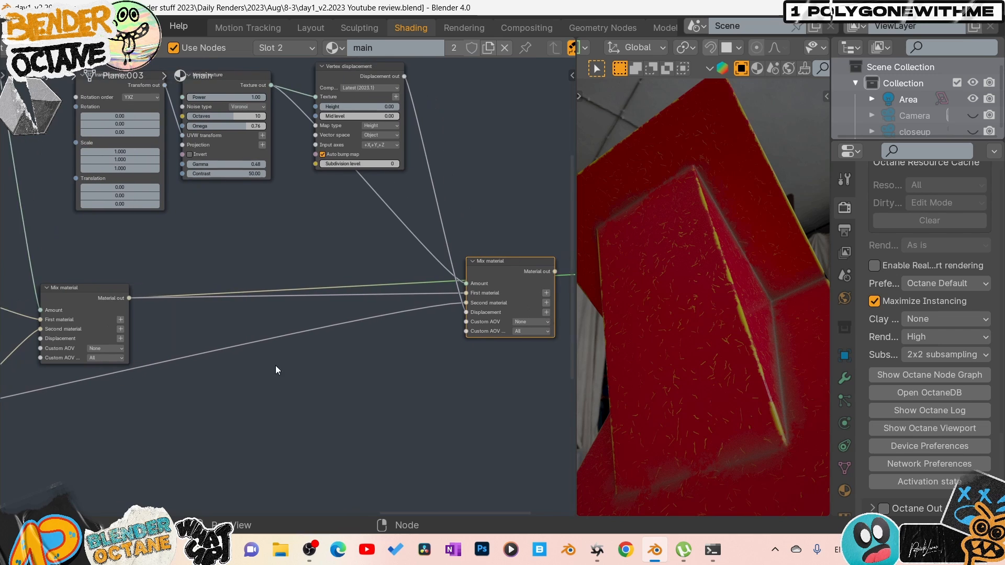
pyautogui.moveTo(275, 365); pyautogui.dragTo(242, 369, button='middle')
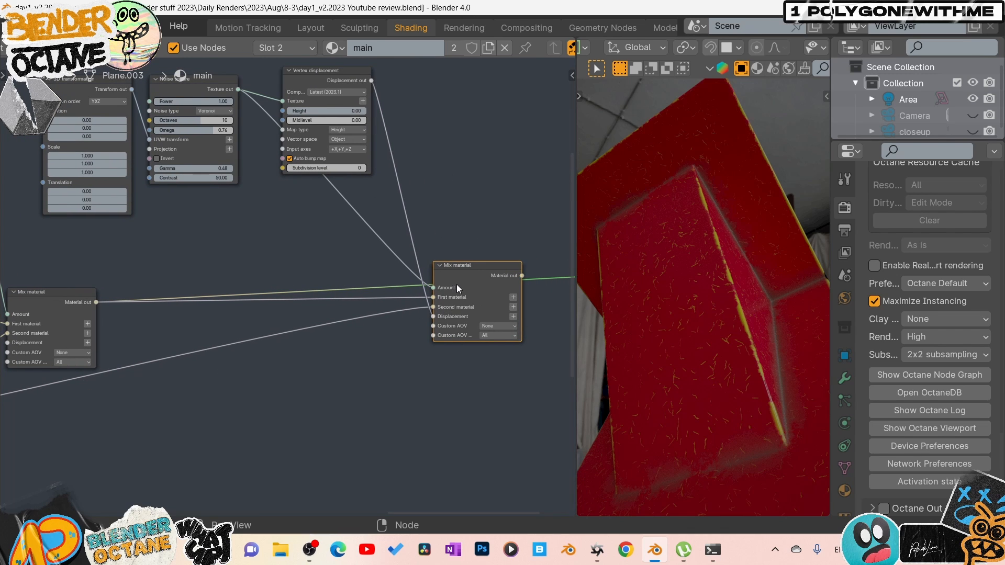
pyautogui.moveTo(462, 272); pyautogui.dragTo(428, 316, button='middle')
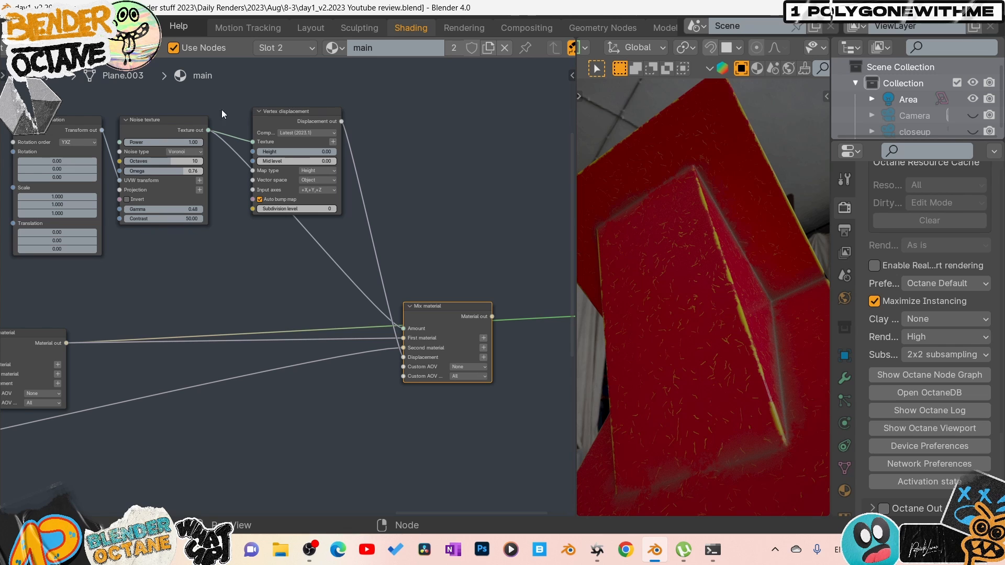
# Place the Vertex displacement node slightly lower beside the Voronoi Noise texture and preview that Noise texture.
pyautogui.moveTo(170, 120); pyautogui.dragTo(171, 111)
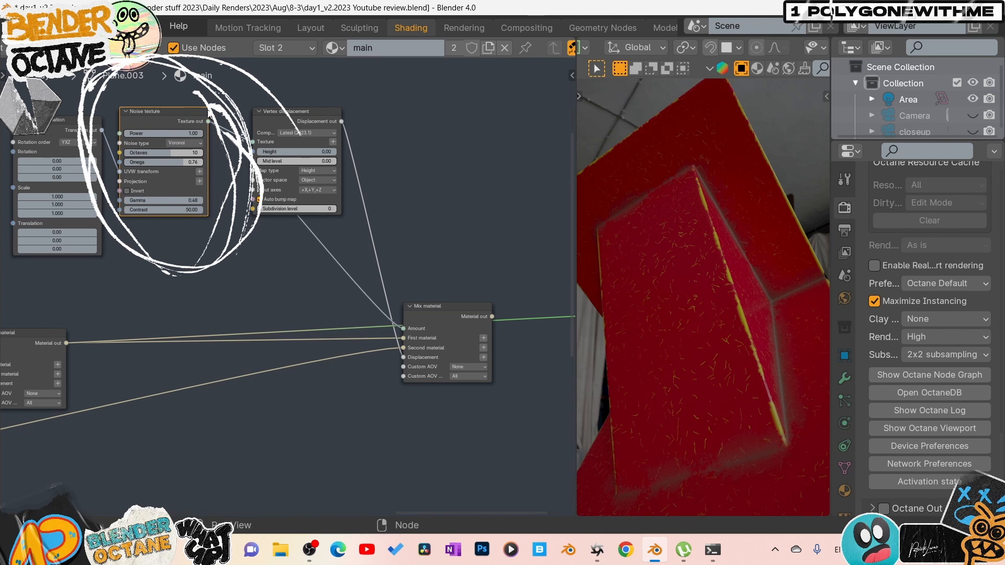
pyautogui.moveTo(272, 117)
pyautogui.mouseDown()
pyautogui.moveTo(240, 175)
pyautogui.moveTo(236, 215)
pyautogui.mouseUp()
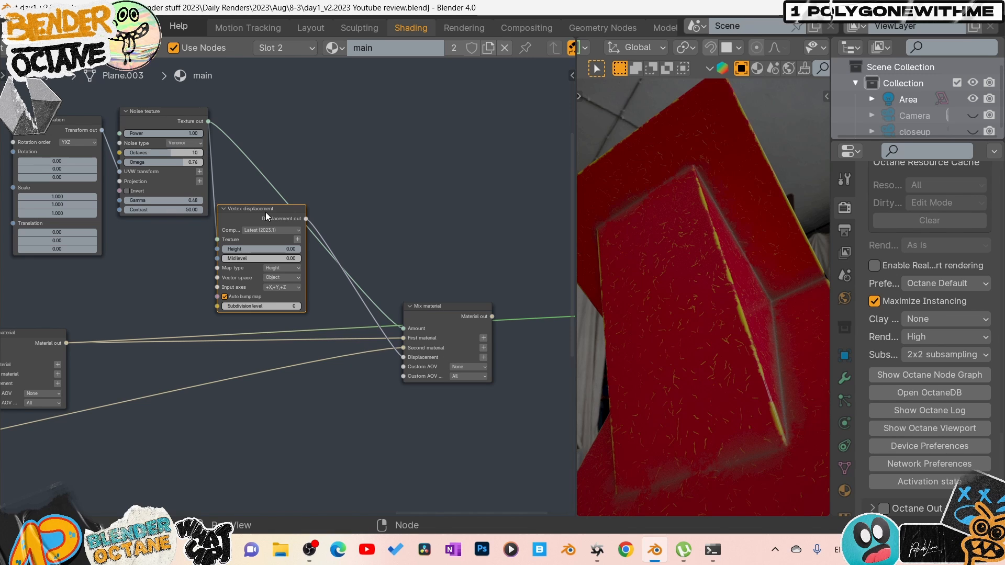
pyautogui.moveTo(273, 205); pyautogui.dragTo(301, 131)
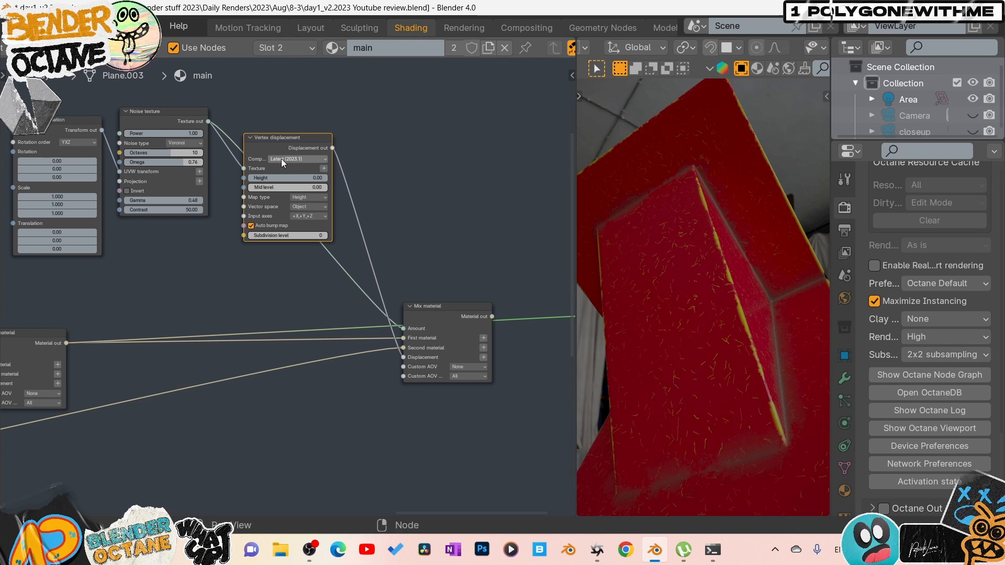
pyautogui.click(173, 118)
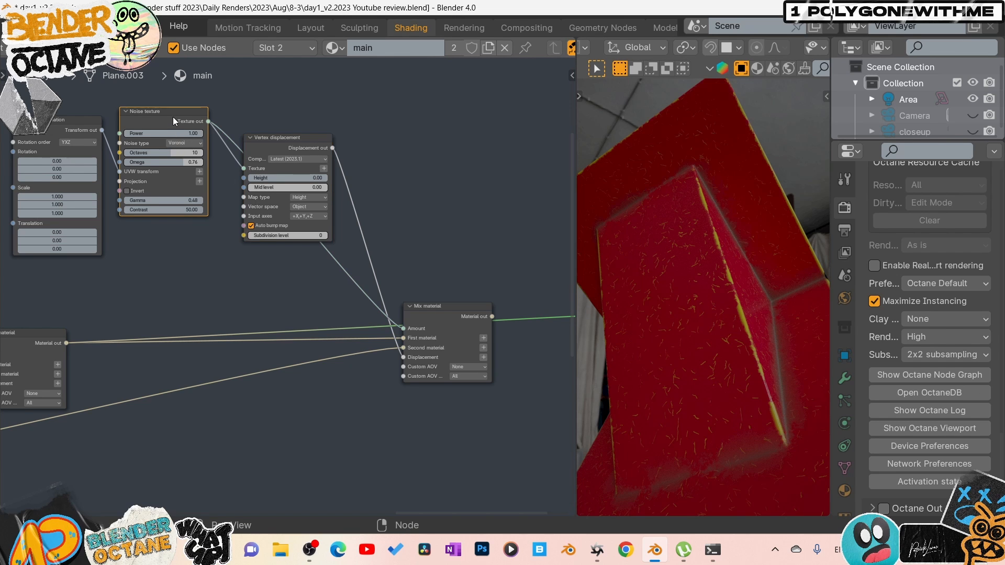
pyautogui.keyDown('ctrl'); pyautogui.keyDown('shift'); pyautogui.click(168, 115); pyautogui.keyUp('shift'); pyautogui.keyUp('ctrl')
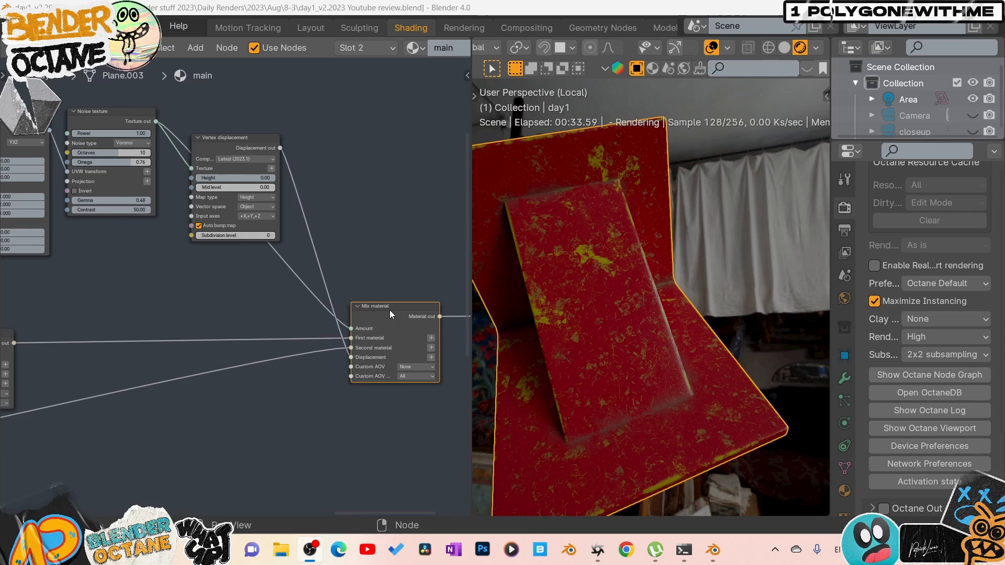
# Recolour the red Universal material's albedo, first trying light blue and settling on neutral gray.
pyautogui.moveTo(390, 310); pyautogui.dragTo(386, 304, button='middle')
pyautogui.moveTo(604, 303); pyautogui.dragTo(684, 355, button='middle')
pyautogui.moveTo(587, 319); pyautogui.dragTo(507, 365, button='middle')
pyautogui.moveTo(212, 403)
pyautogui.mouseDown(button='middle')
pyautogui.moveTo(437, 339)
pyautogui.moveTo(180, 291)
pyautogui.moveTo(434, 272)
pyautogui.moveTo(506, 254)
pyautogui.mouseUp(button='middle')
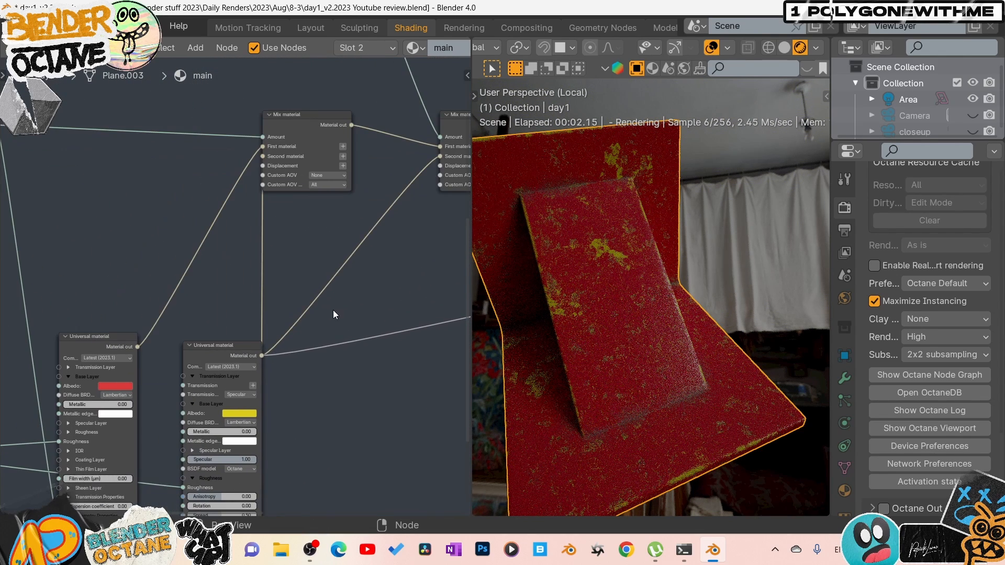
pyautogui.moveTo(333, 310); pyautogui.dragTo(403, 226, button='middle')
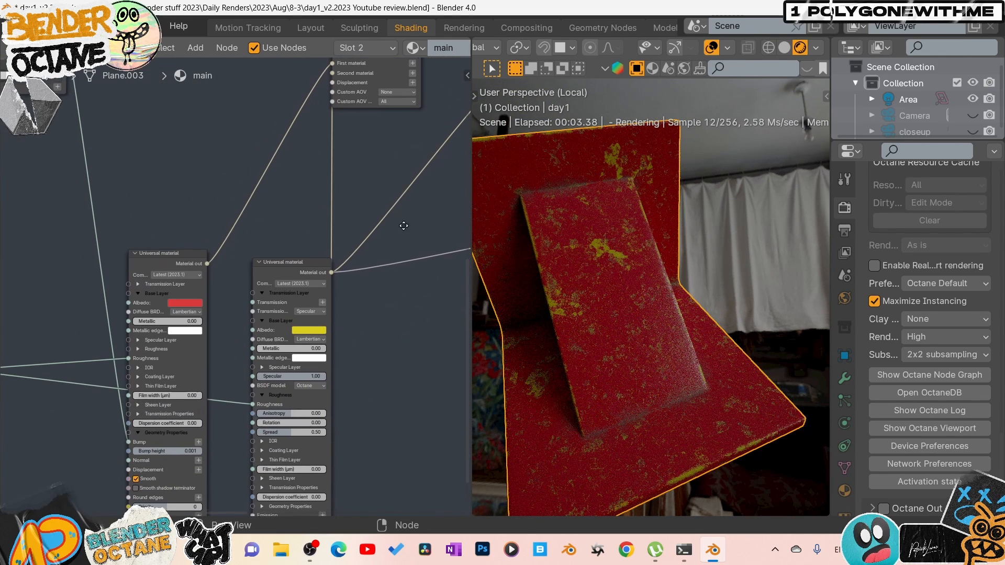
pyautogui.click(185, 299)
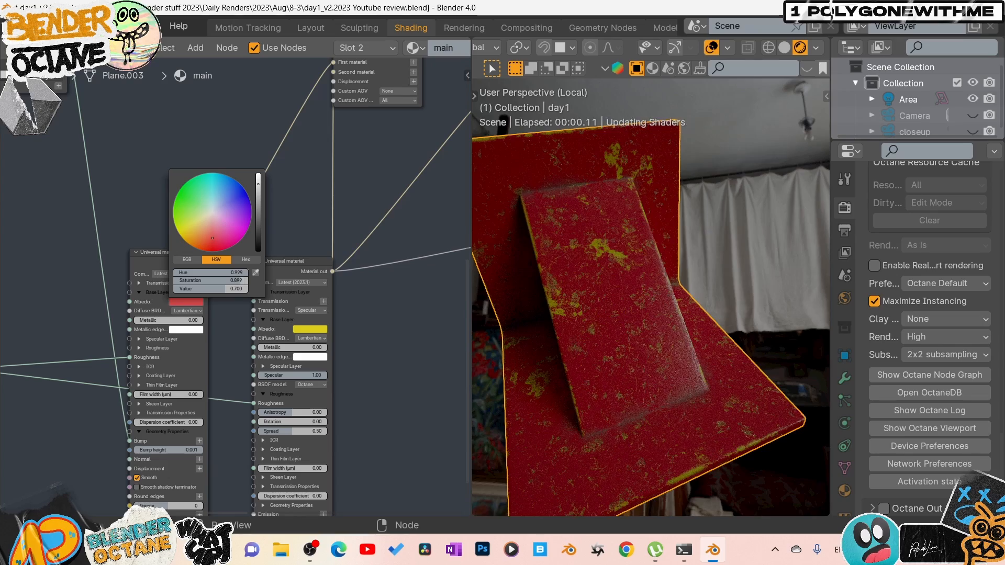
pyautogui.click(216, 201)
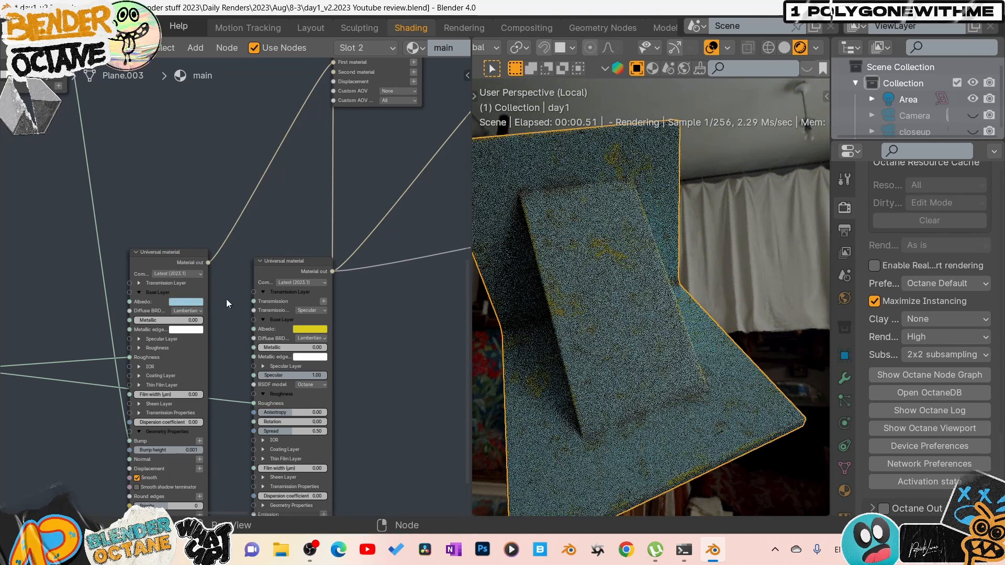
pyautogui.click(187, 302)
pyautogui.moveTo(228, 283); pyautogui.dragTo(193, 289)
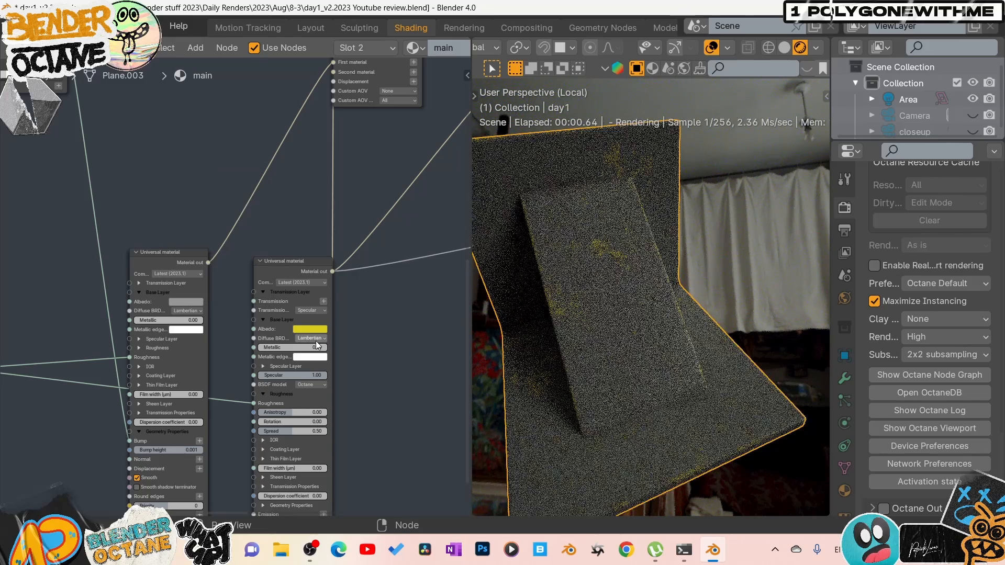
# Set the yellow Universal material's Metallic to 1.00, try its albedo at value 0.080, and reset that colour to the default.
pyautogui.click(308, 329)
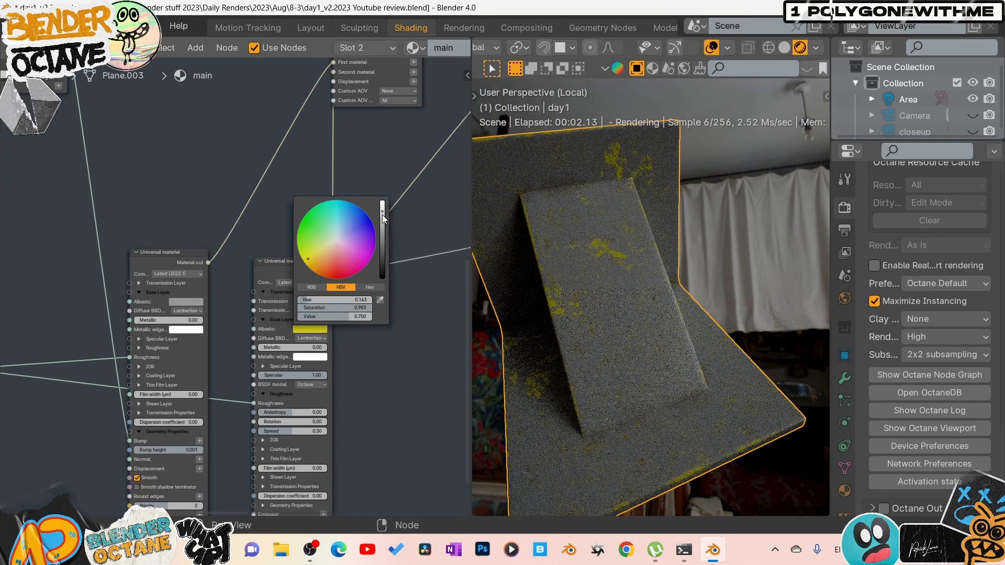
pyautogui.moveTo(382, 215); pyautogui.dragTo(382, 254)
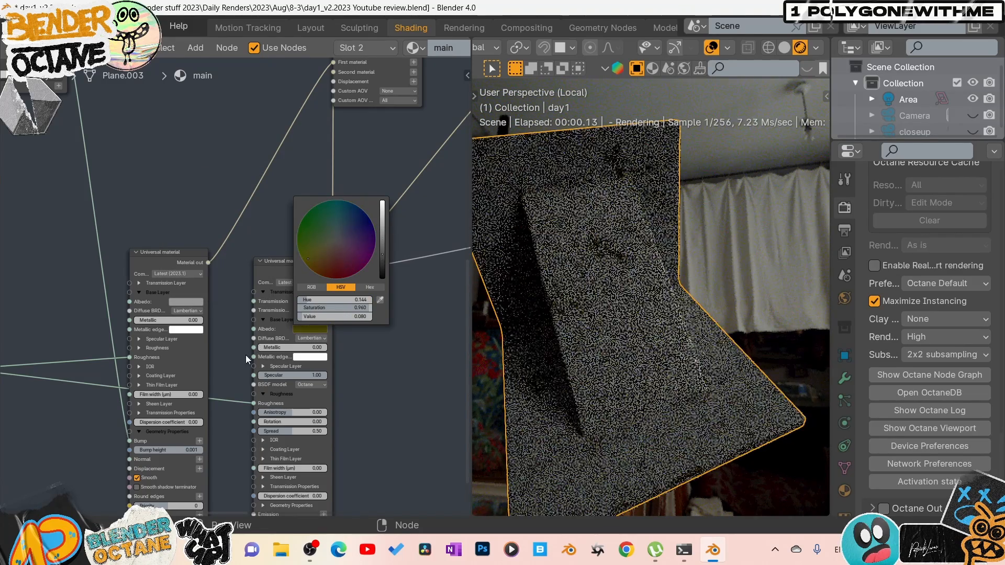
pyautogui.moveTo(266, 347); pyautogui.dragTo(327, 348)
pyautogui.click(310, 330)
pyautogui.press('BackSpace')
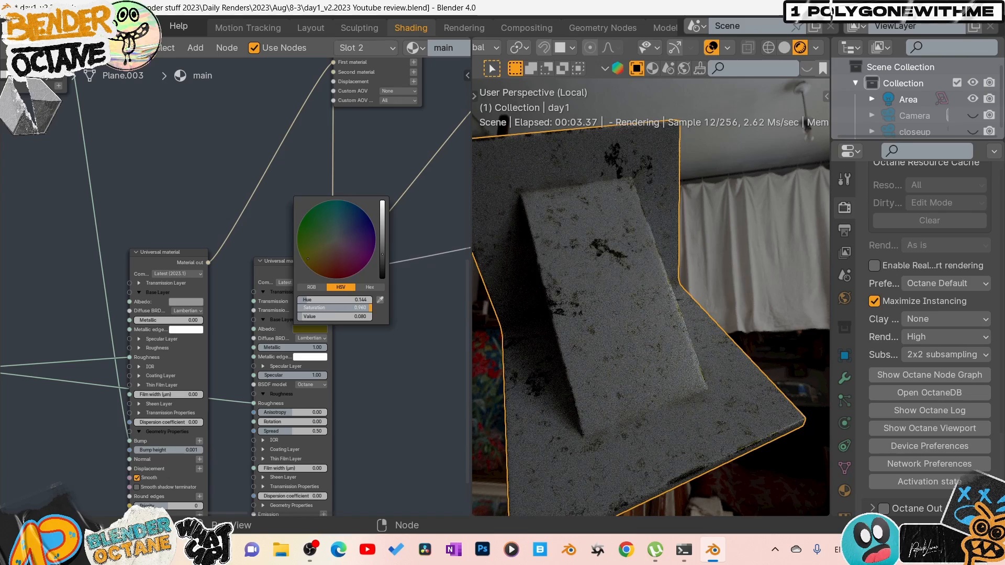
pyautogui.moveTo(623, 324); pyautogui.dragTo(625, 347, button='middle')
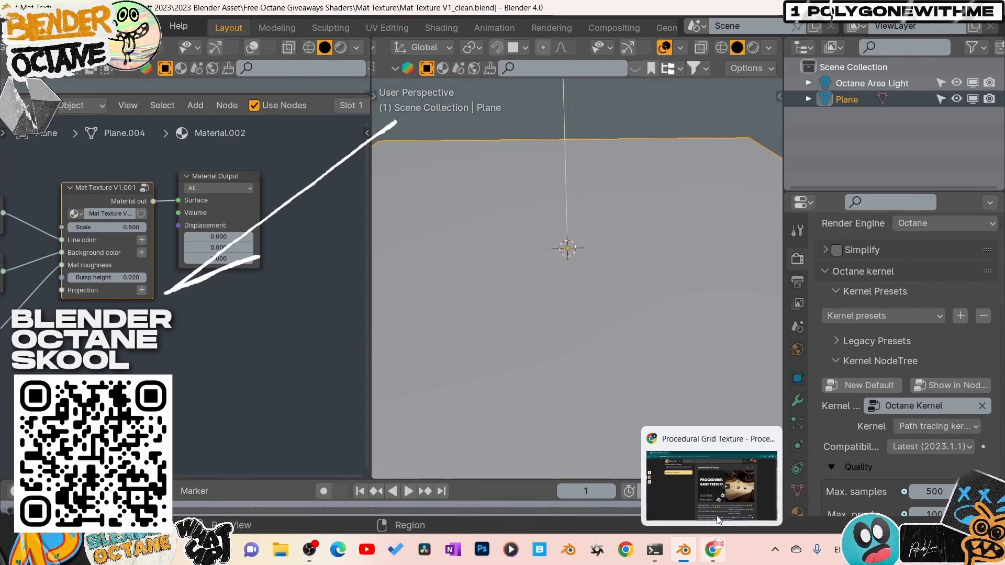
# Switch to the Chrome window with the Procedural Grid Texture lesson and browse the Blender 3D community's main feed.
pyautogui.click(717, 507)
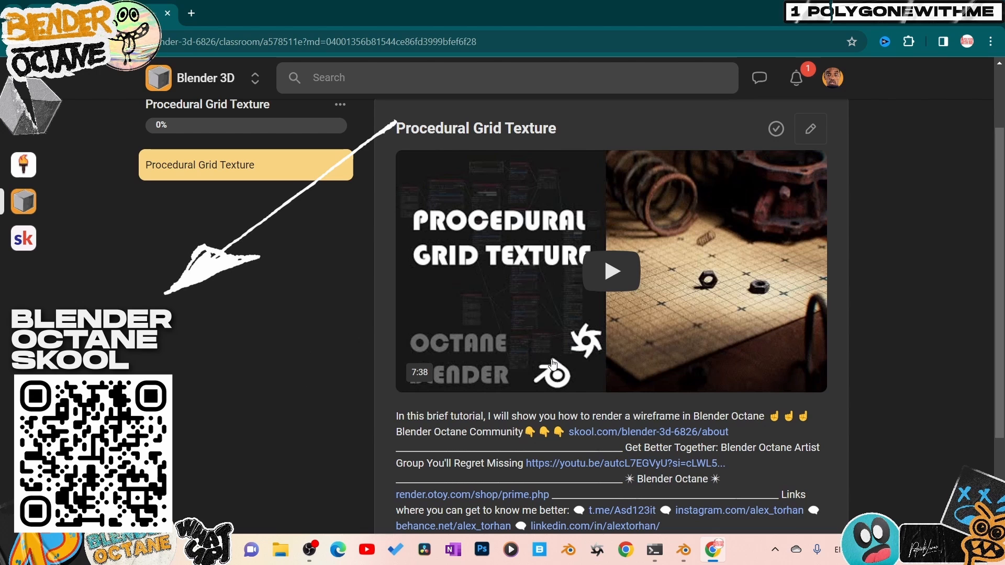
pyautogui.click(216, 79)
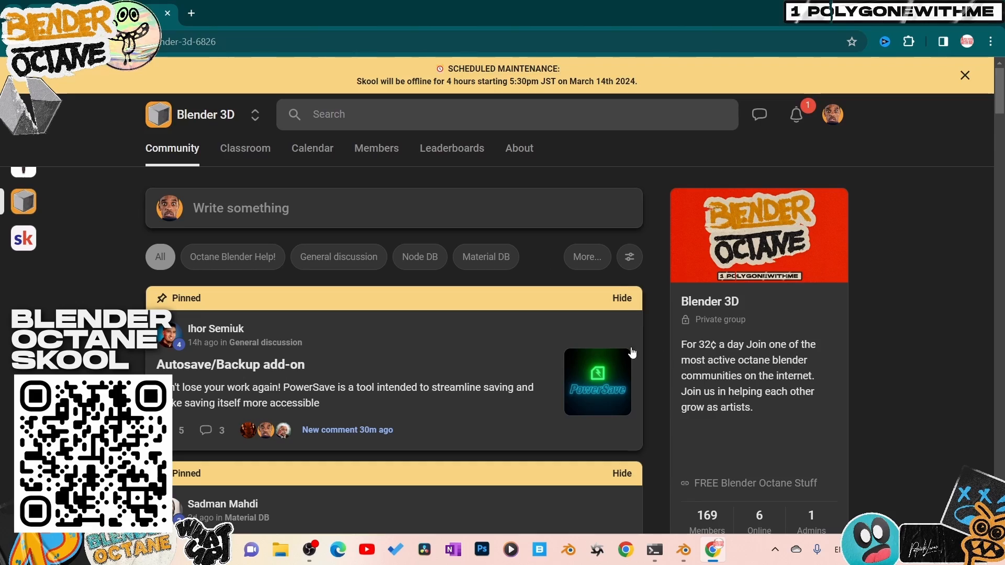
pyautogui.scroll(-3, 535, 361)
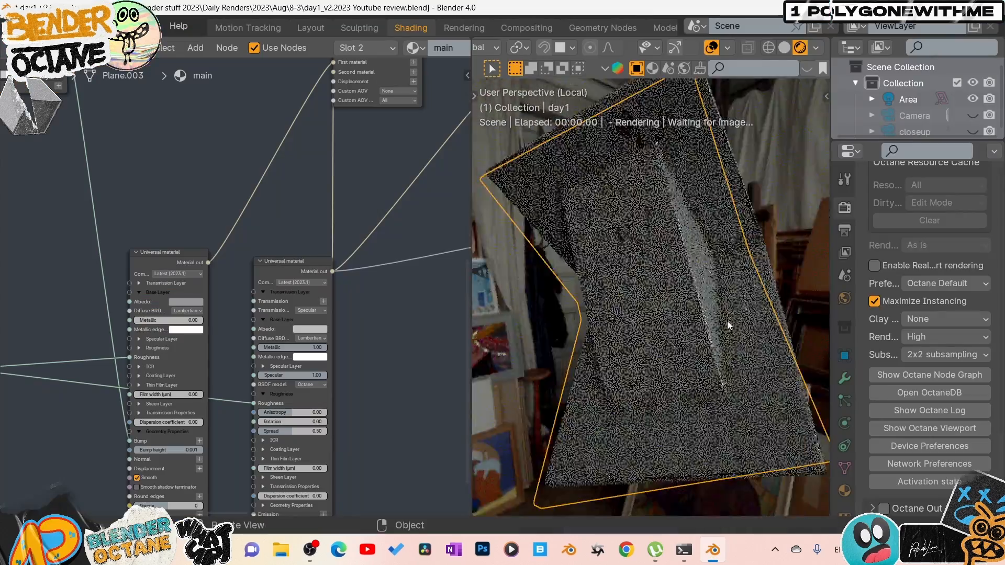